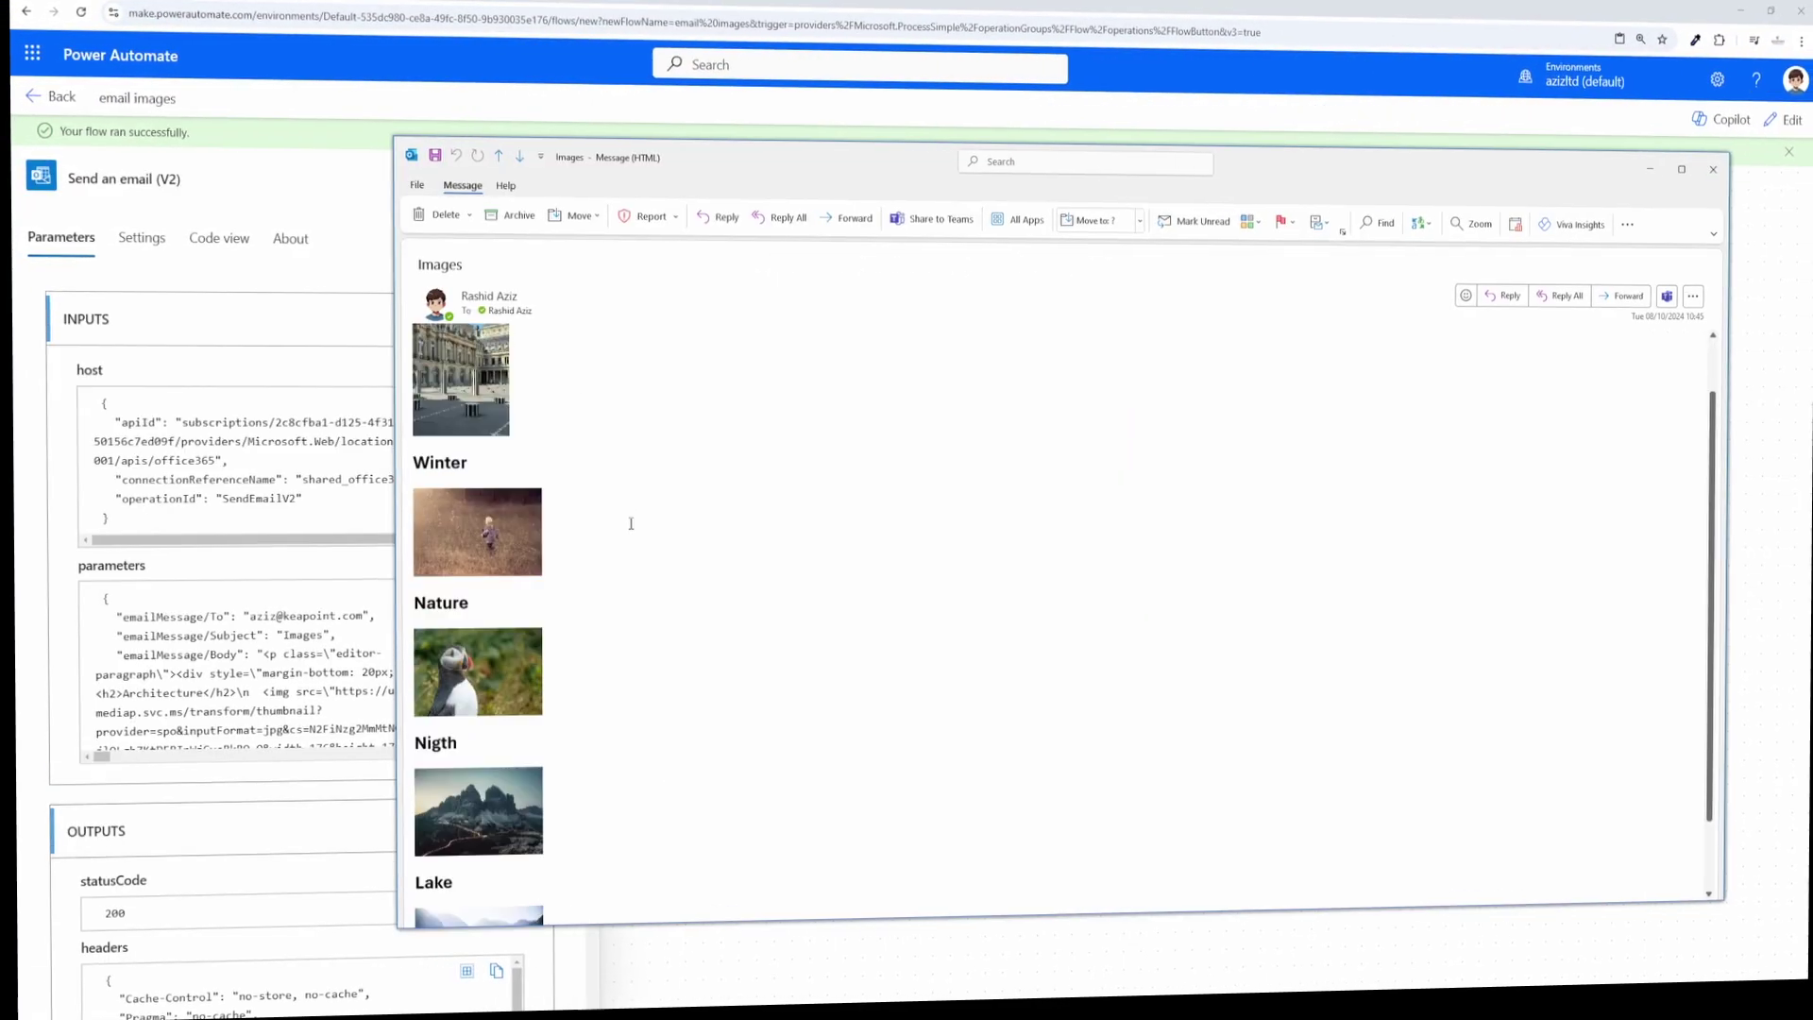
Step: Scroll through the received Images email to view the Architecture photo
scroll(620, 526, down, 1)
scroll(611, 518, up, 2)
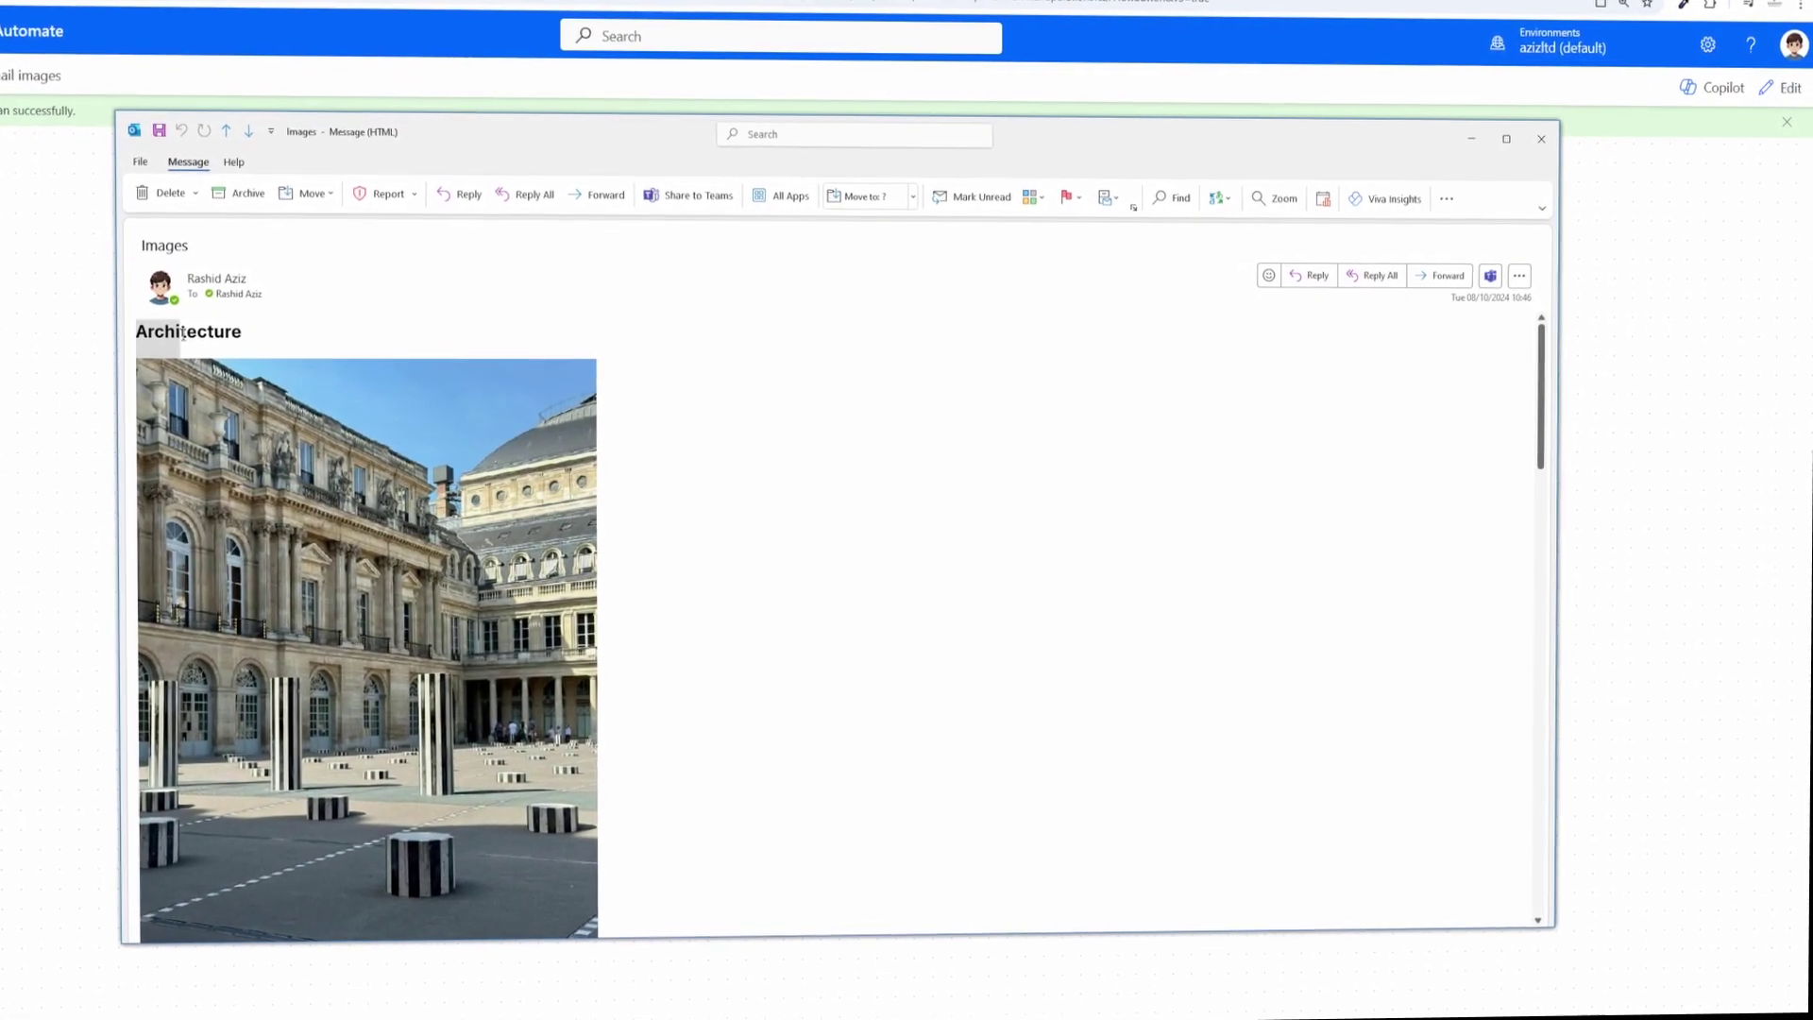
Step: Scroll down the Images email past the Architecture photo toward the Winter section
scroll(142, 357, down, 5)
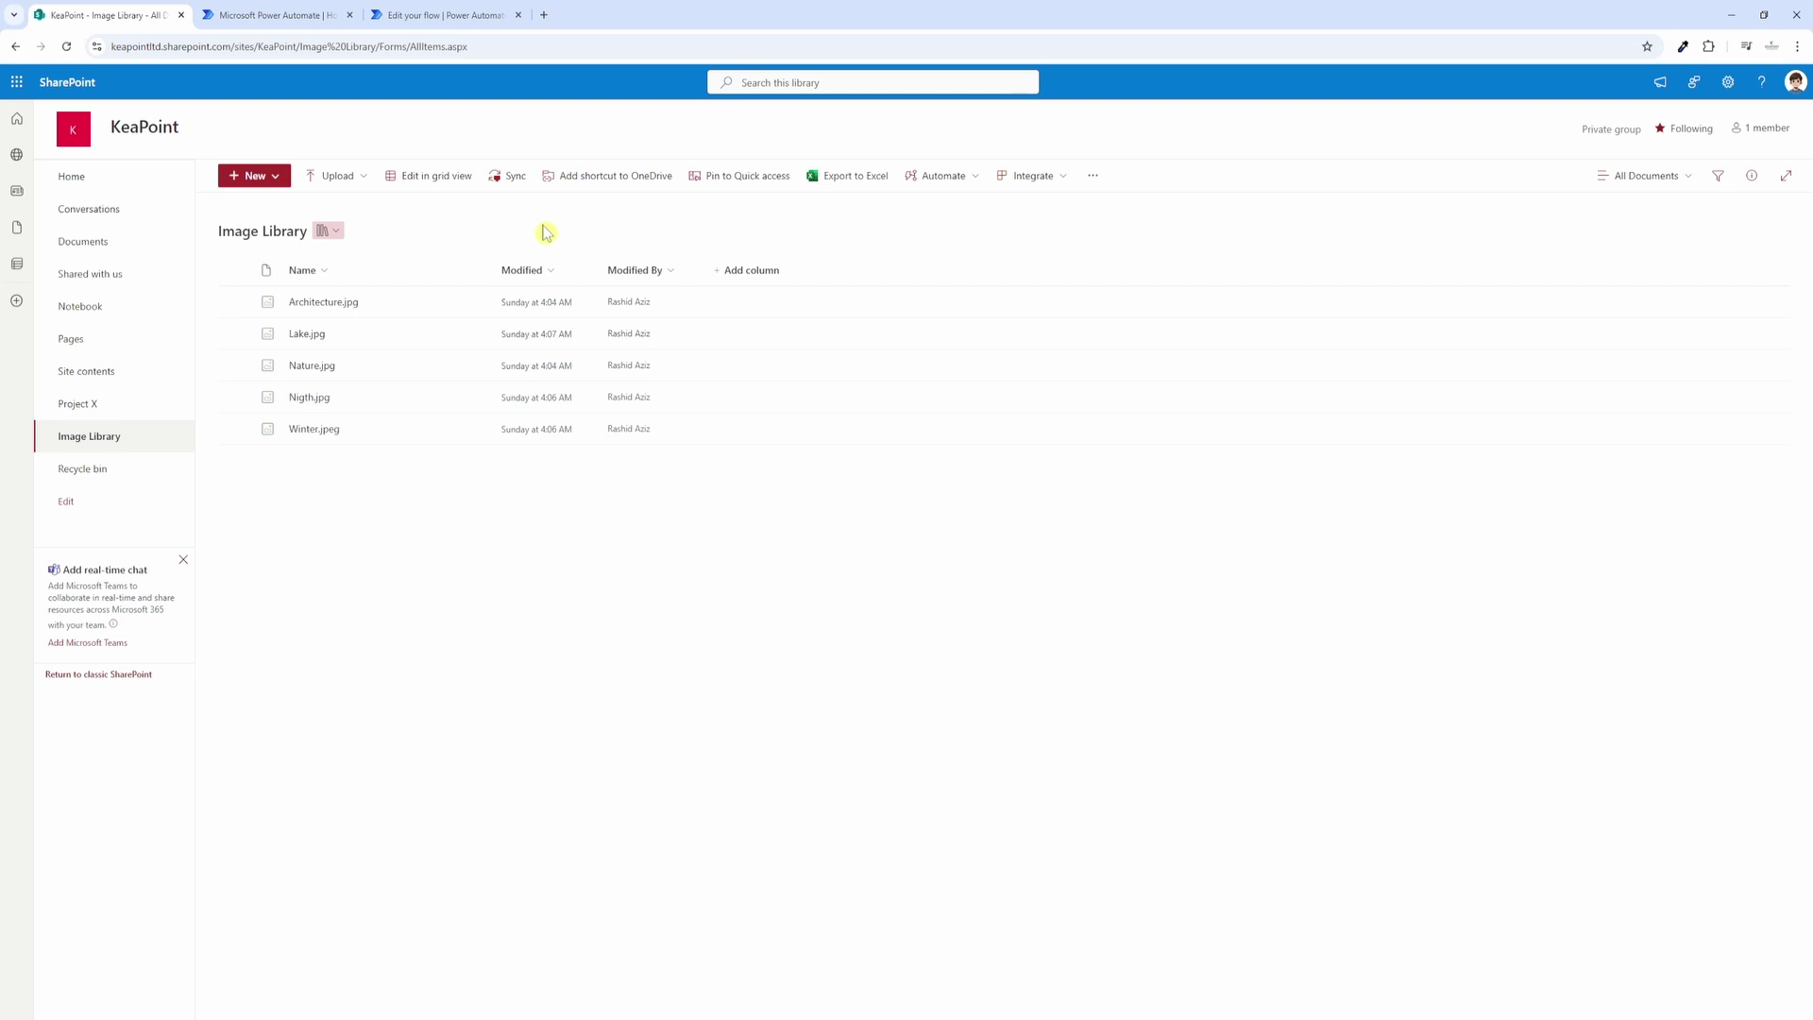
Step: Switch the Image Library to the Tiles view to show the five pictures as thumbnails
click(1661, 186)
click(1642, 259)
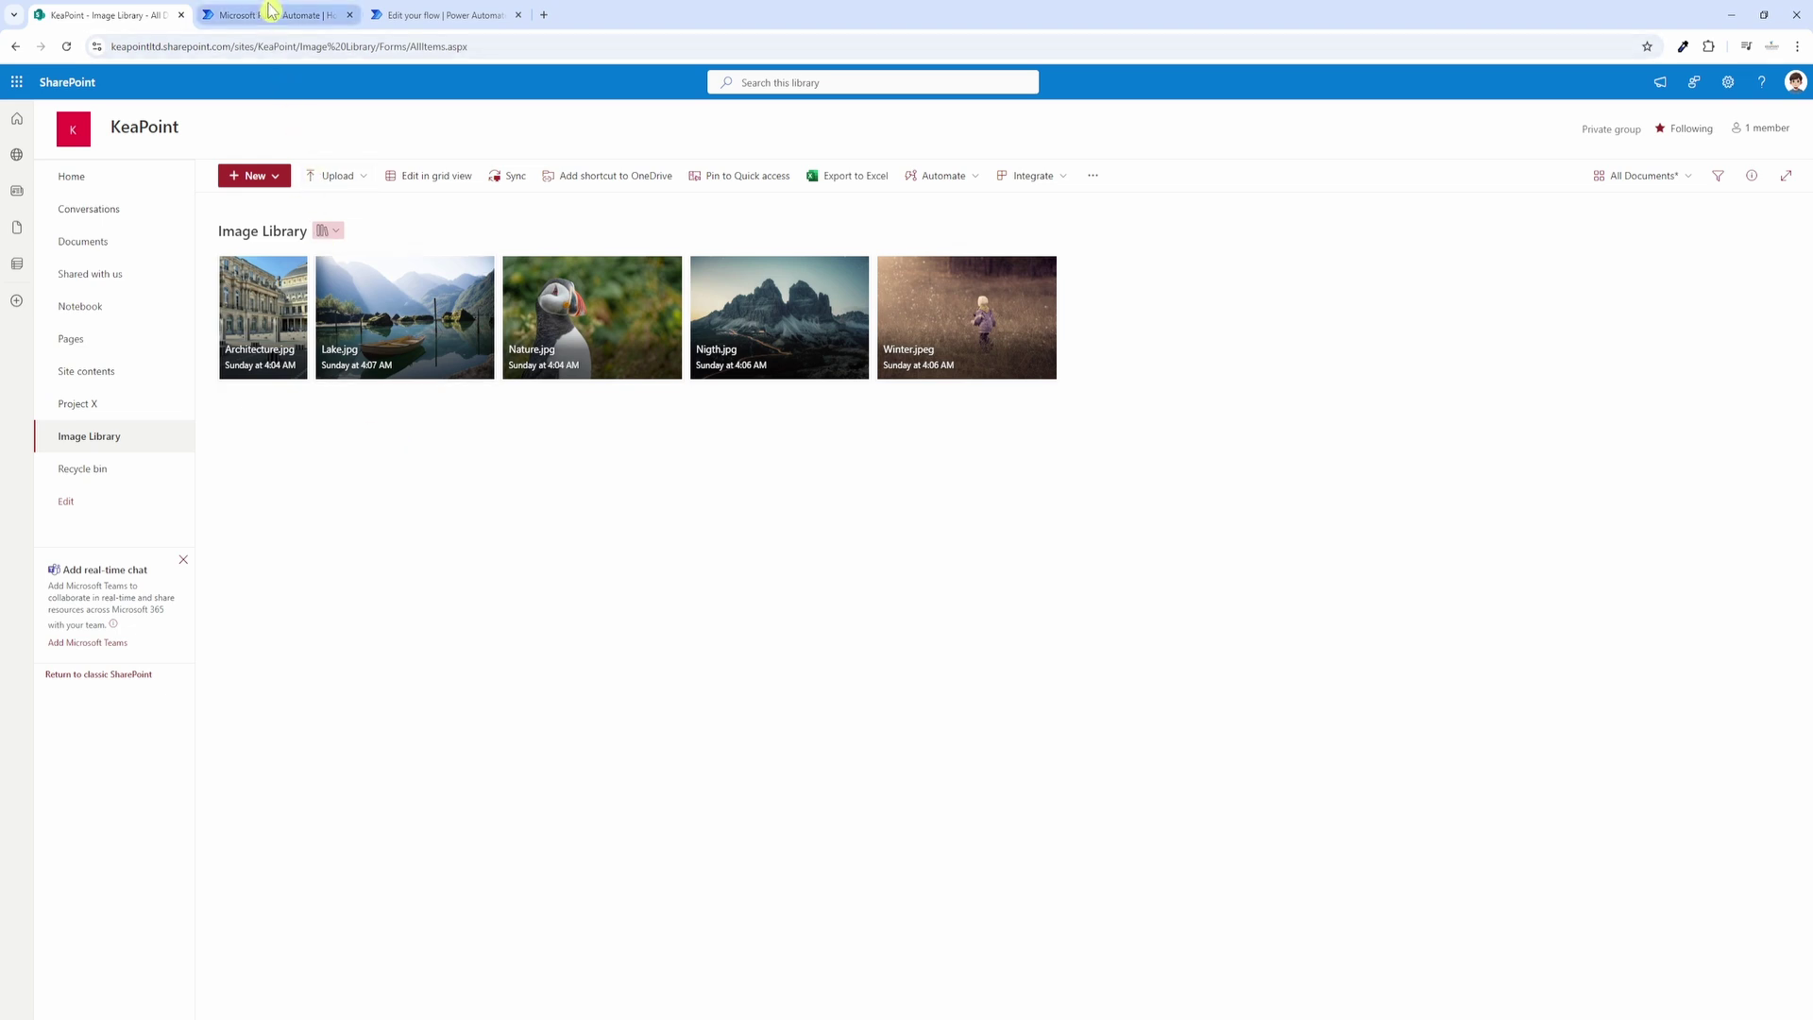
click(269, 14)
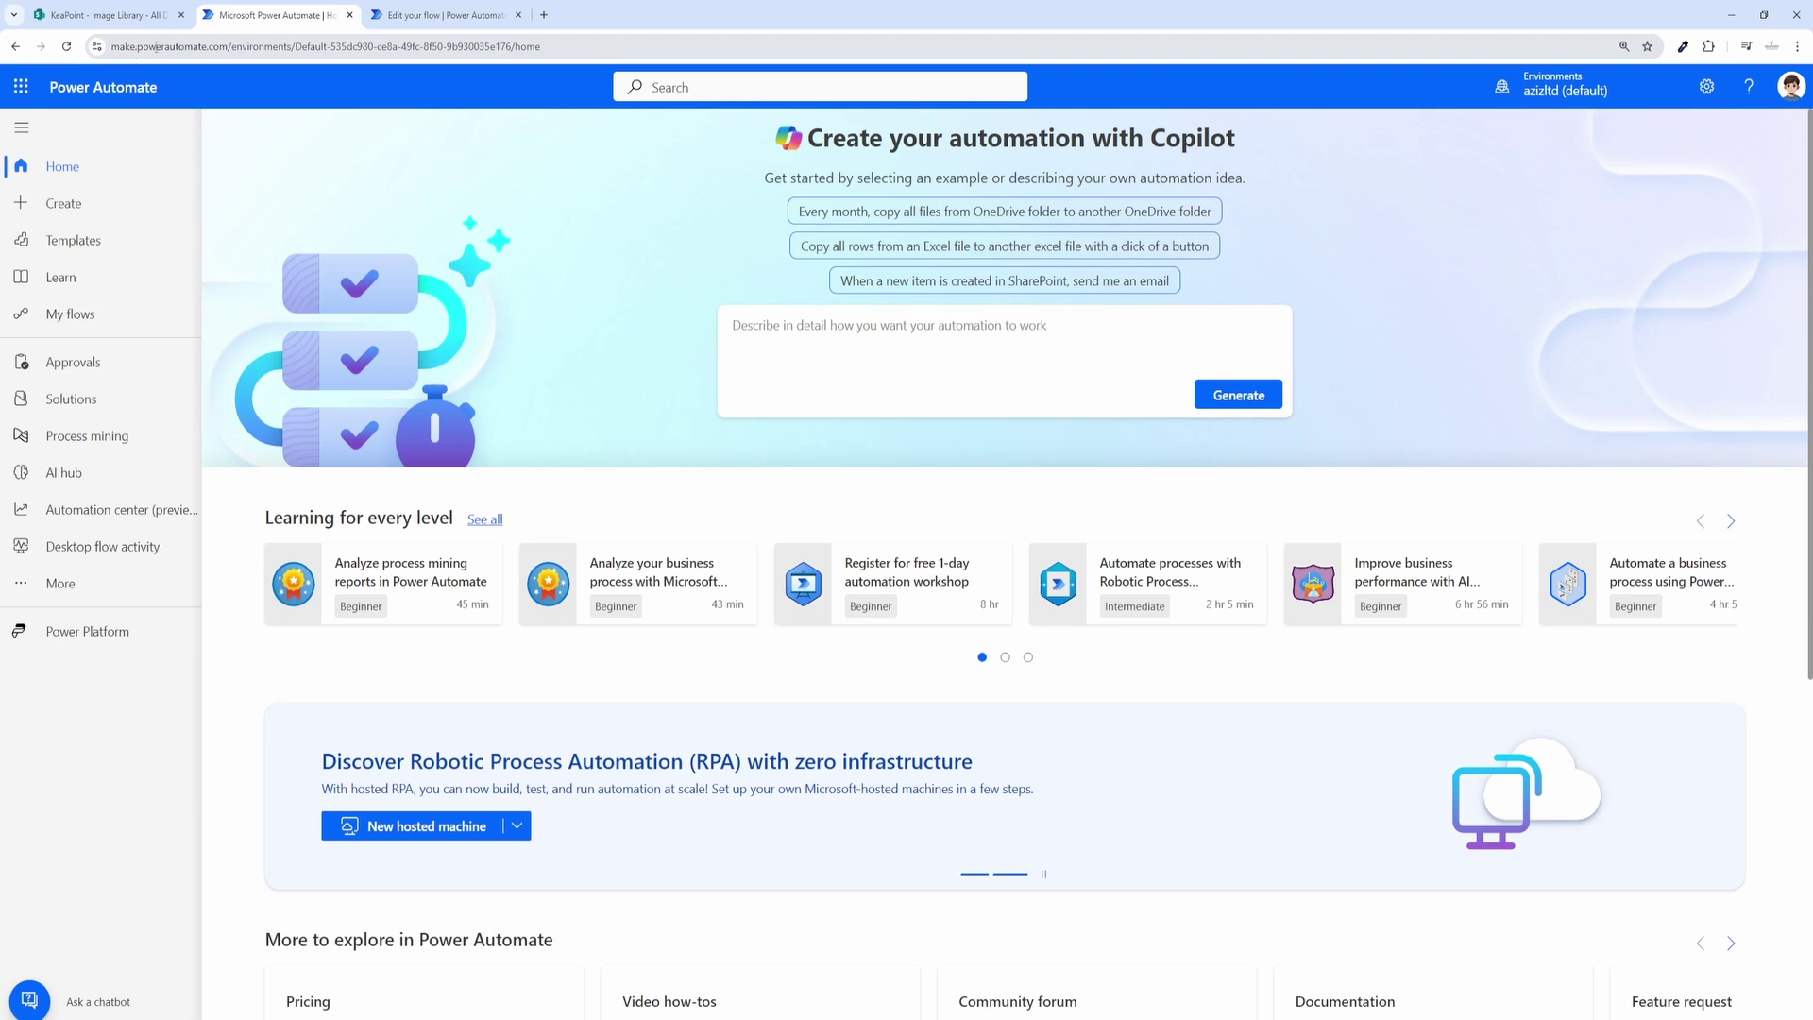
Step: Create an instant cloud flow named 'email images' using the Manually trigger a flow trigger
click(57, 213)
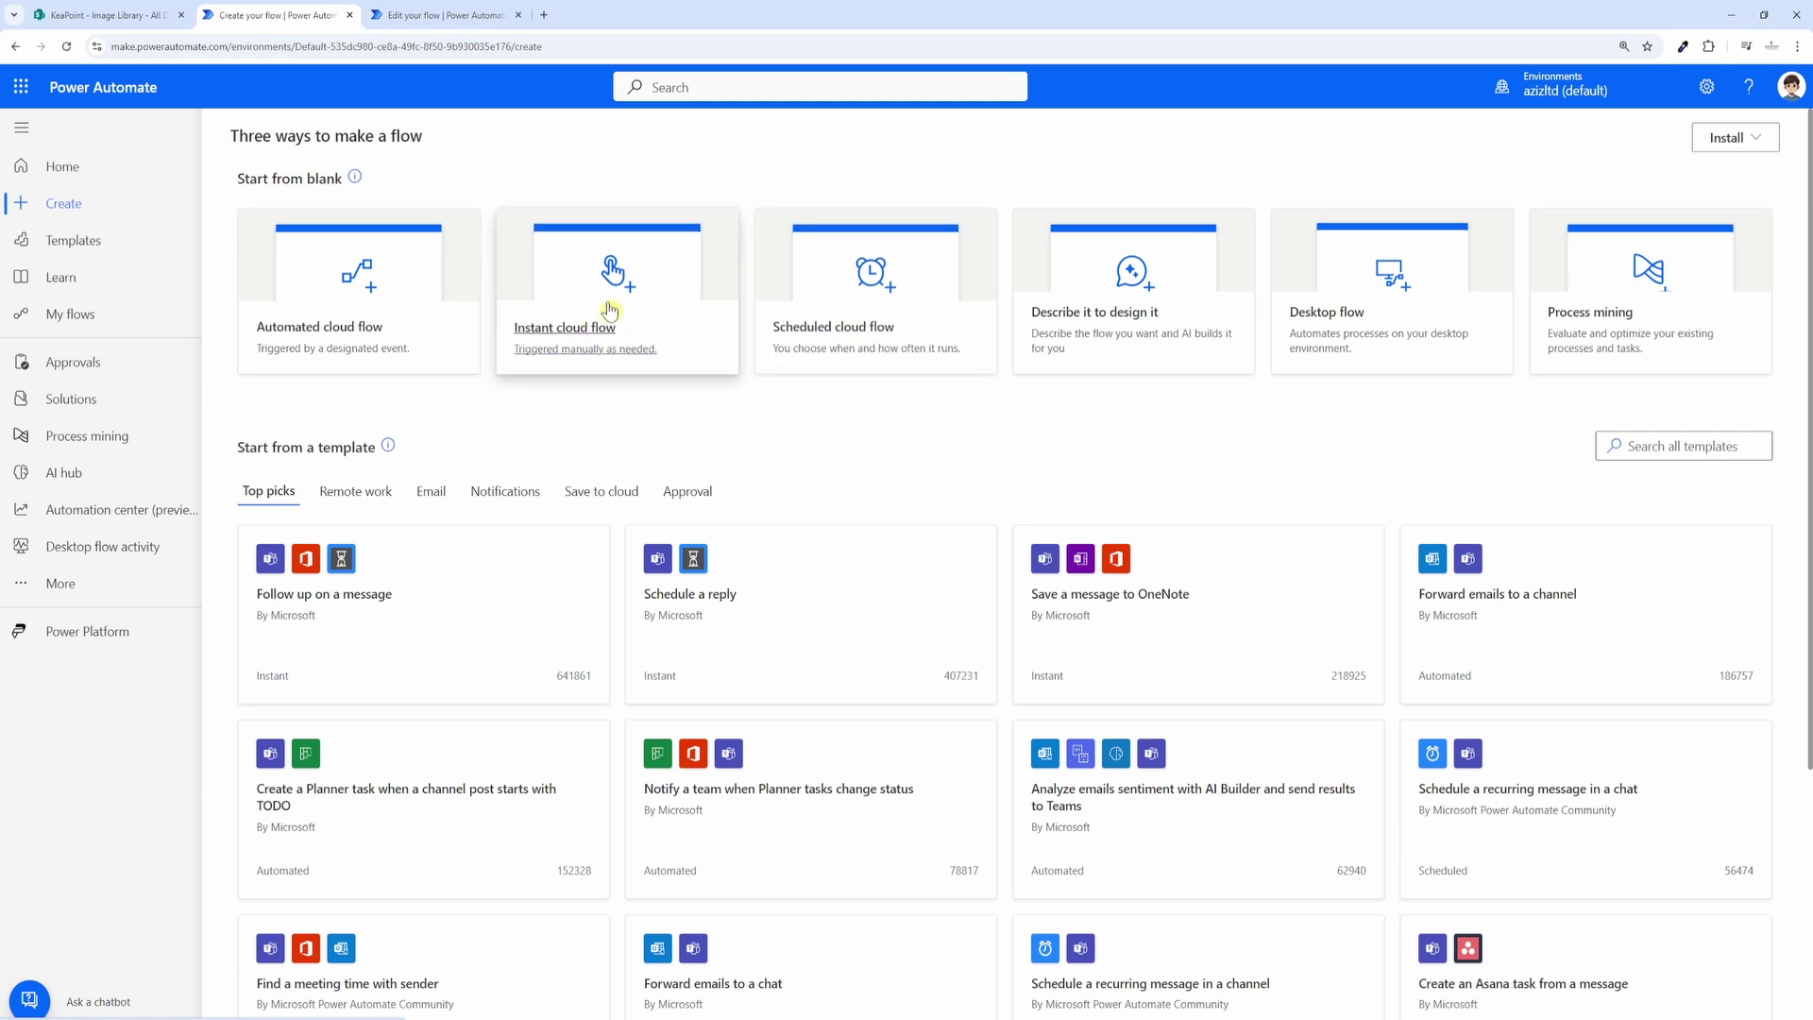
click(609, 309)
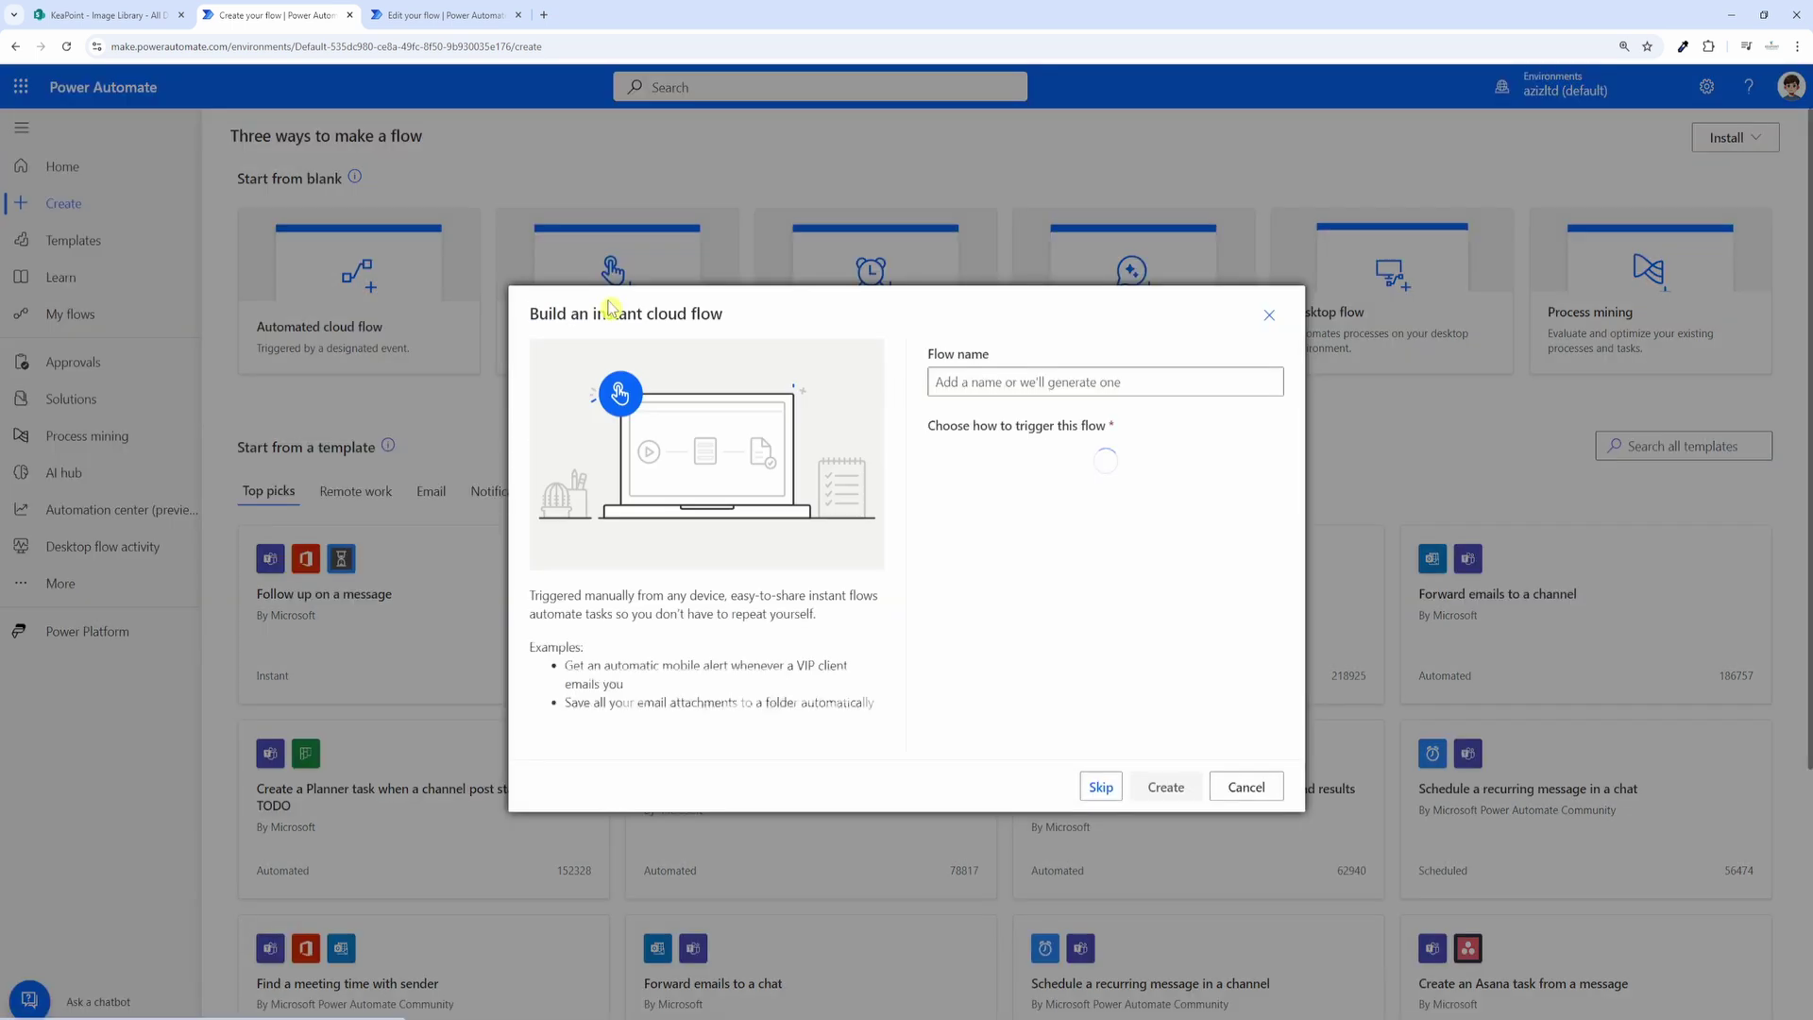
click(959, 381)
text(email images)
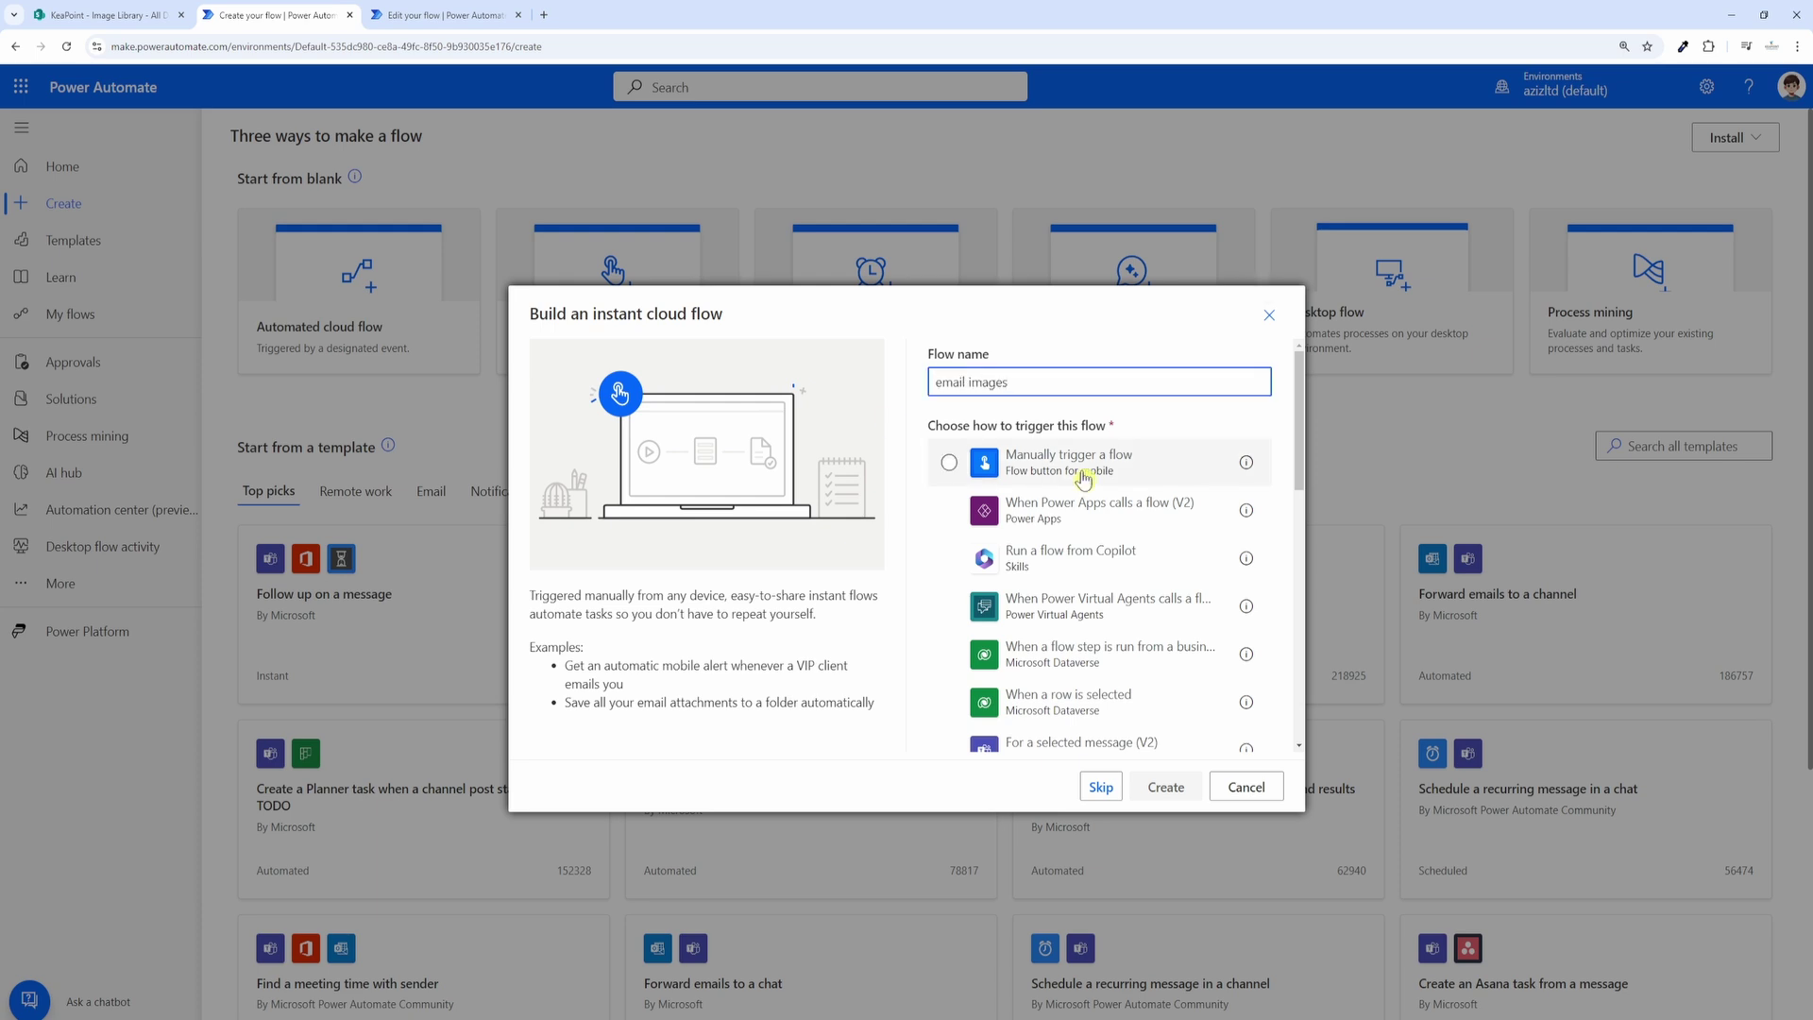
click(1086, 476)
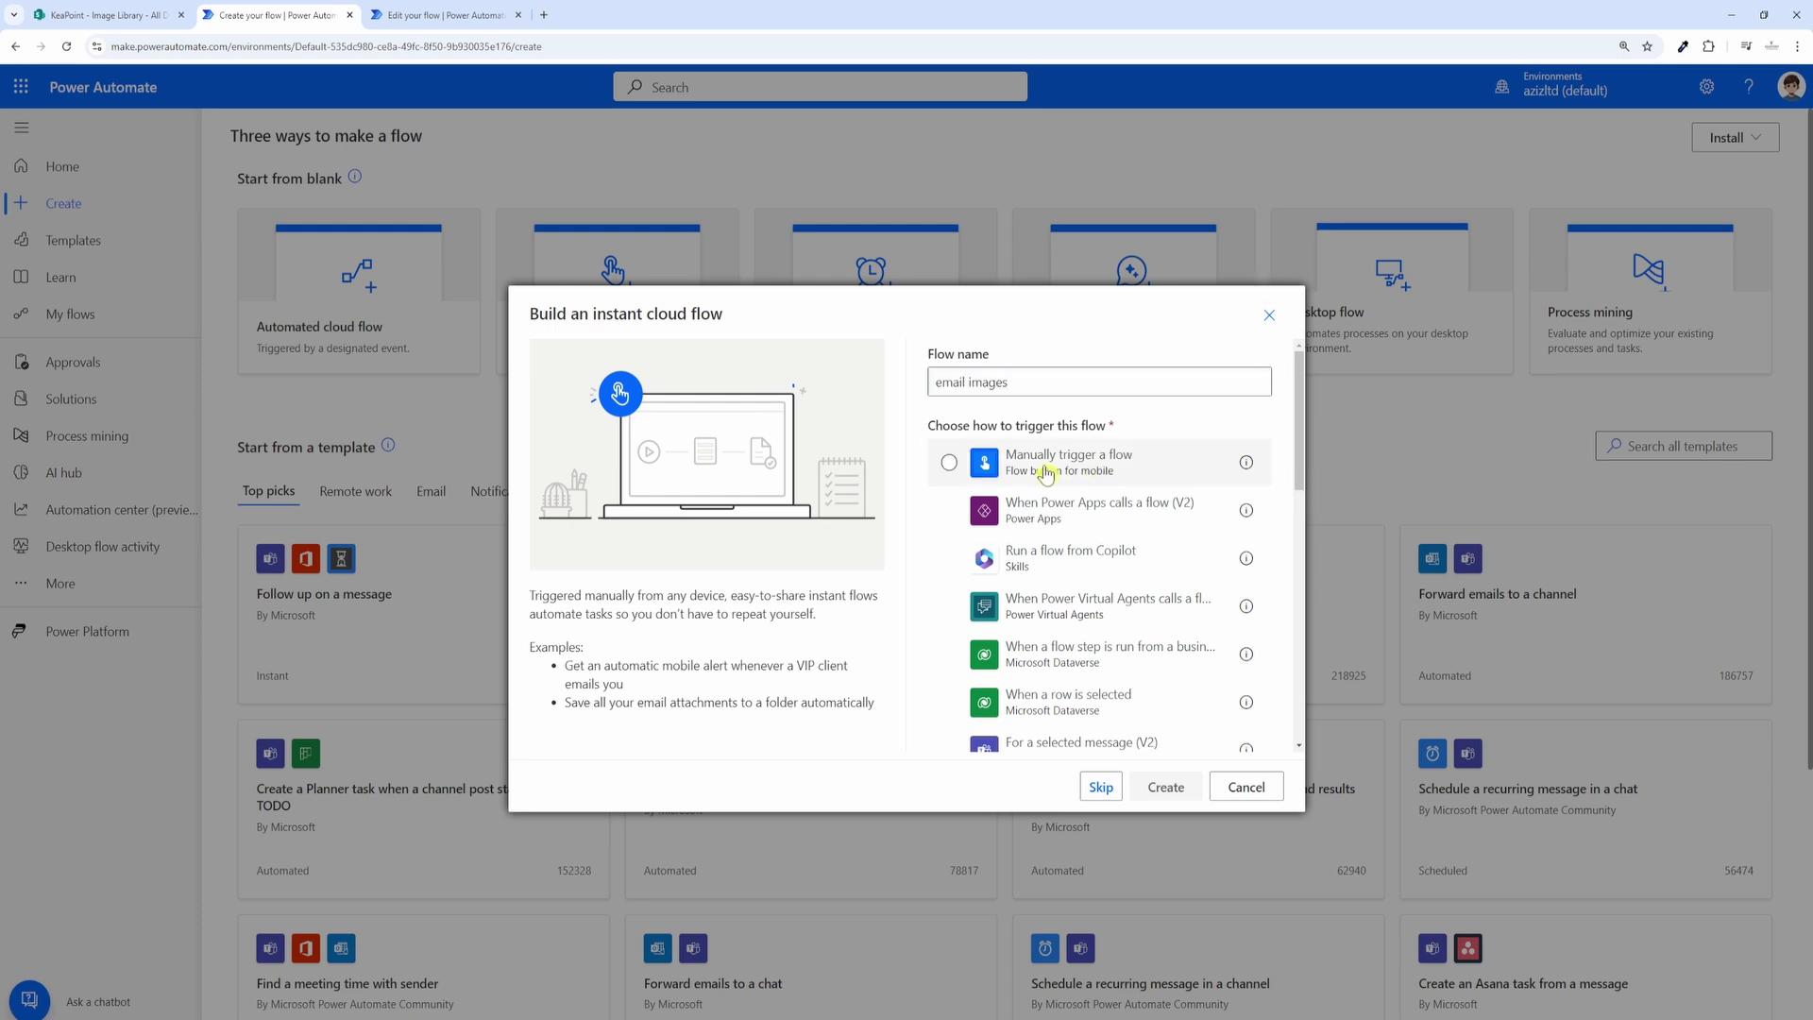
click(1127, 472)
click(1169, 791)
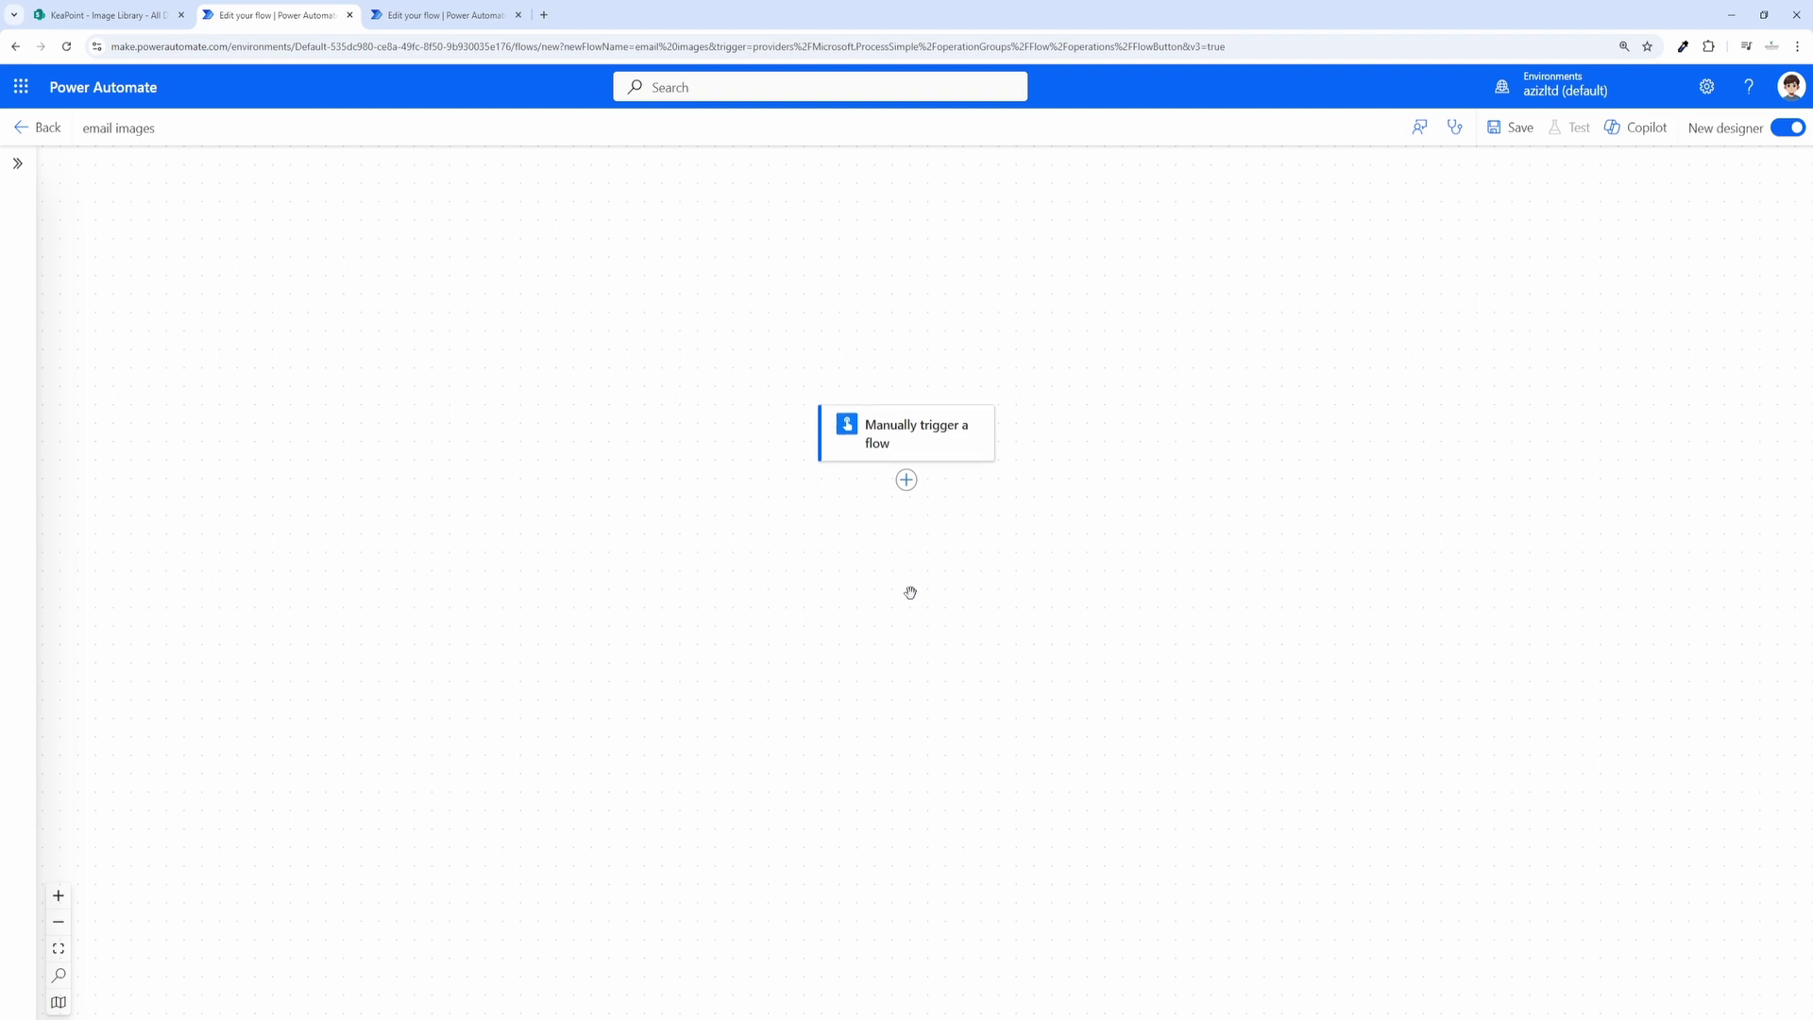
Step: Add a SharePoint Get files (properties only) action after the manual trigger
click(907, 480)
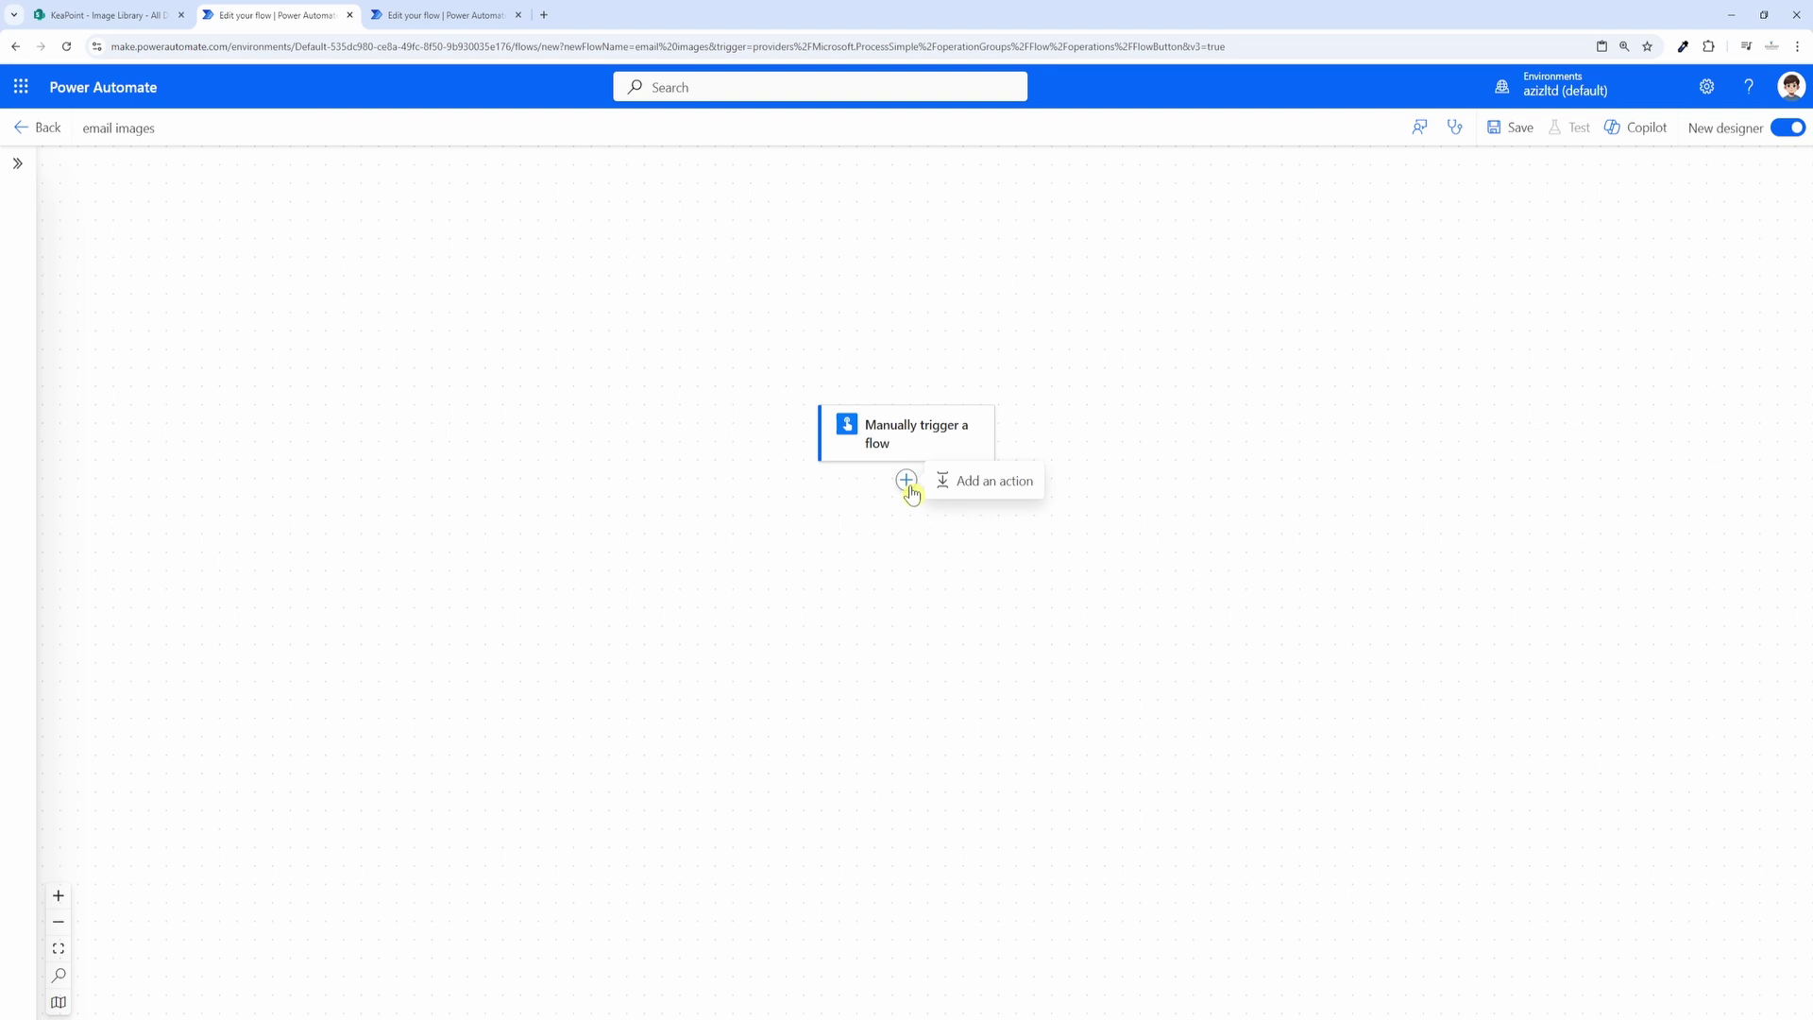
click(955, 486)
text(get file)
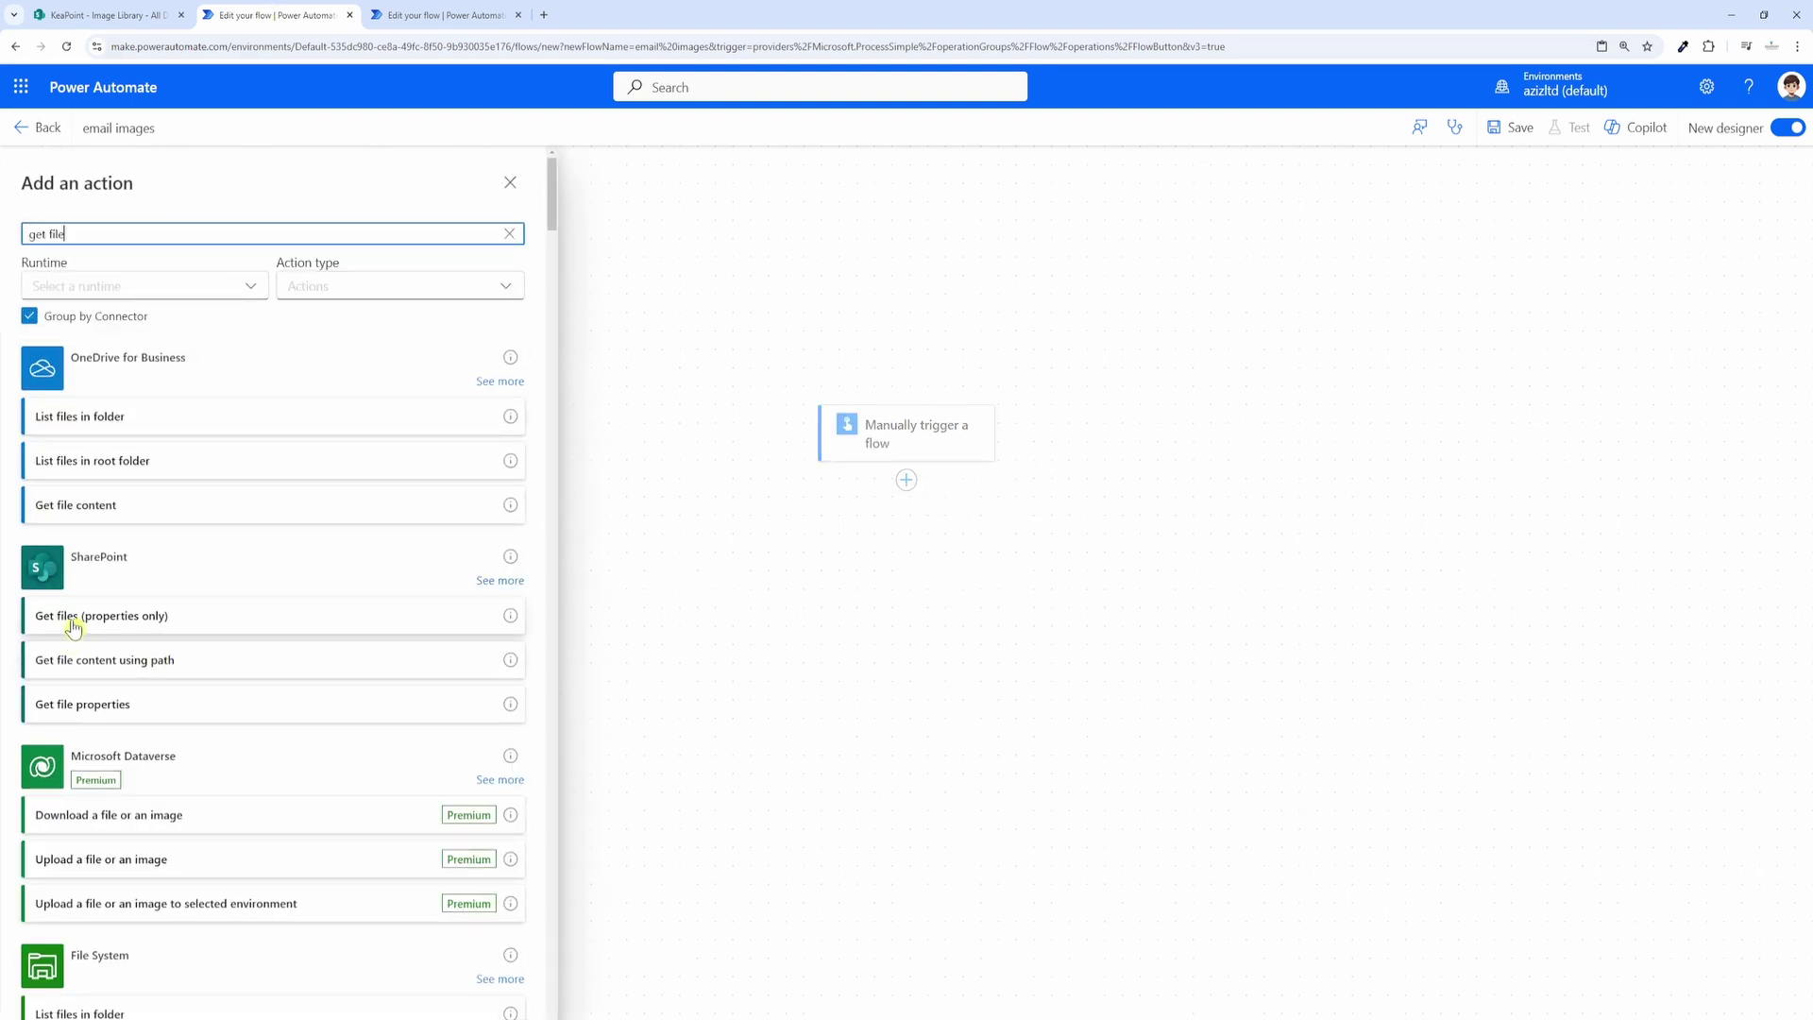
click(137, 619)
Step: Point Get files at the KeaPoint site address and the Image Library library
click(104, 15)
drag(304, 46, 110, 47)
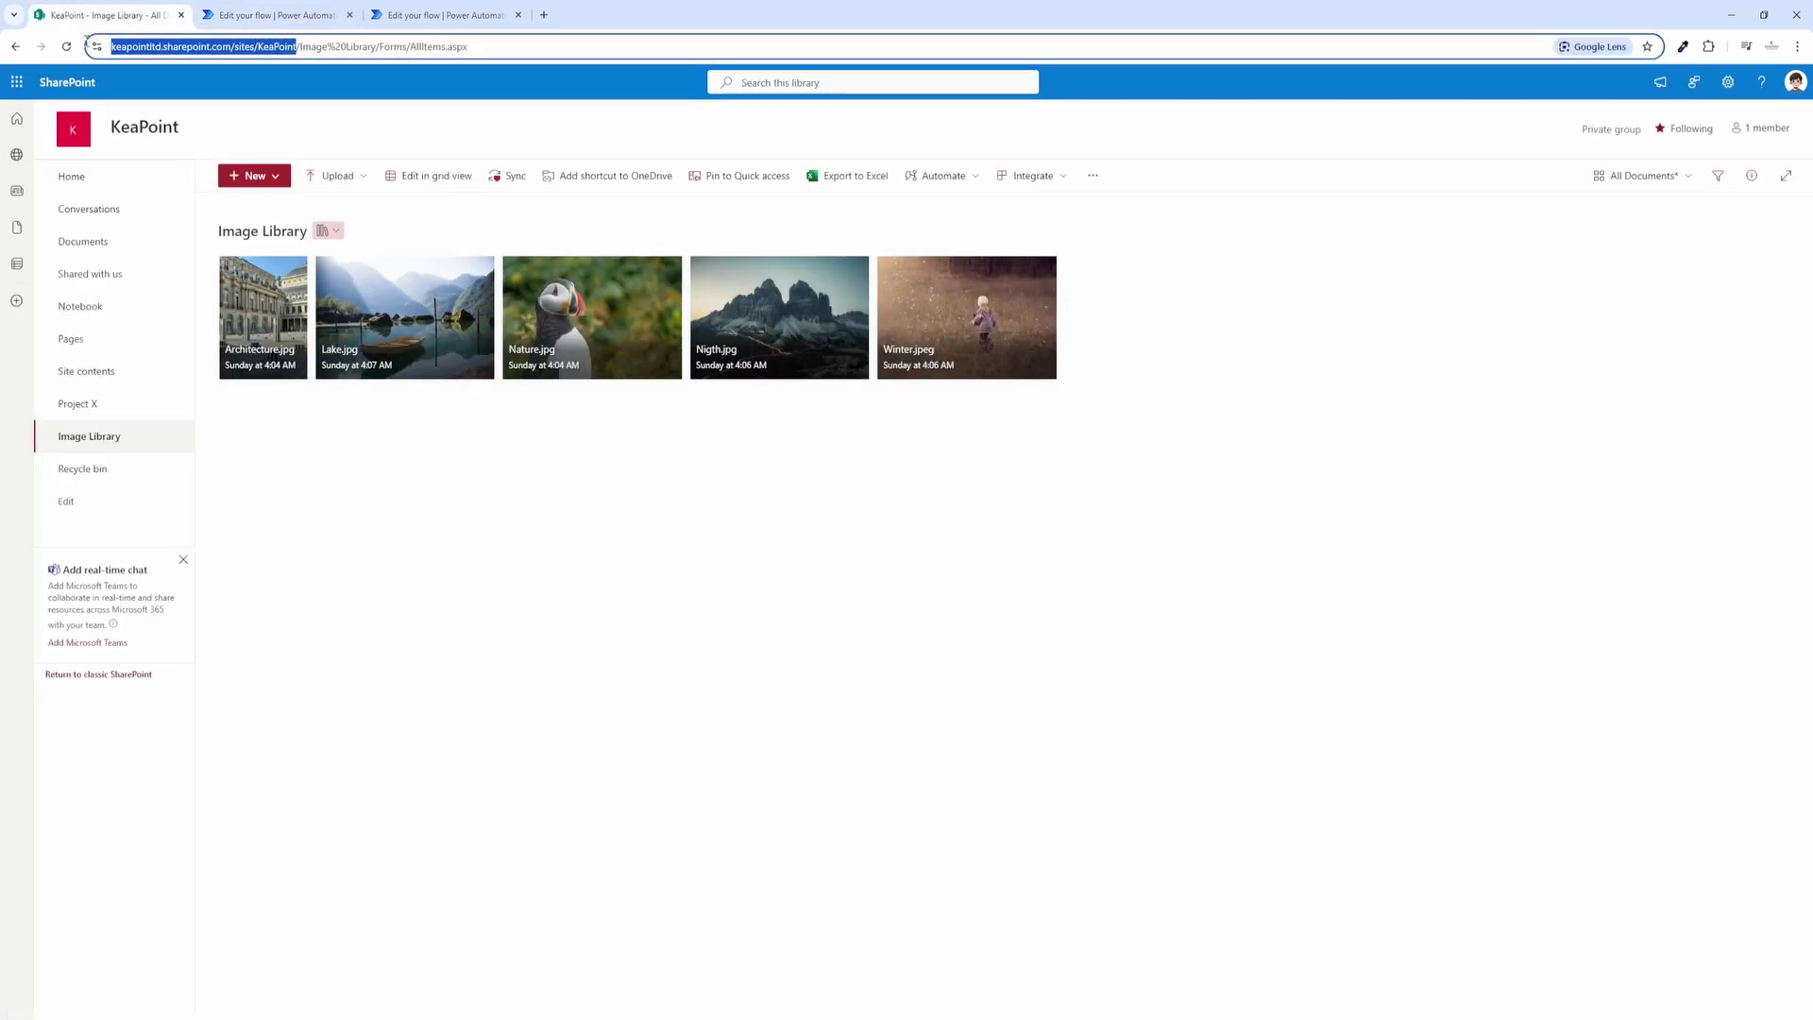
click(295, 15)
click(529, 311)
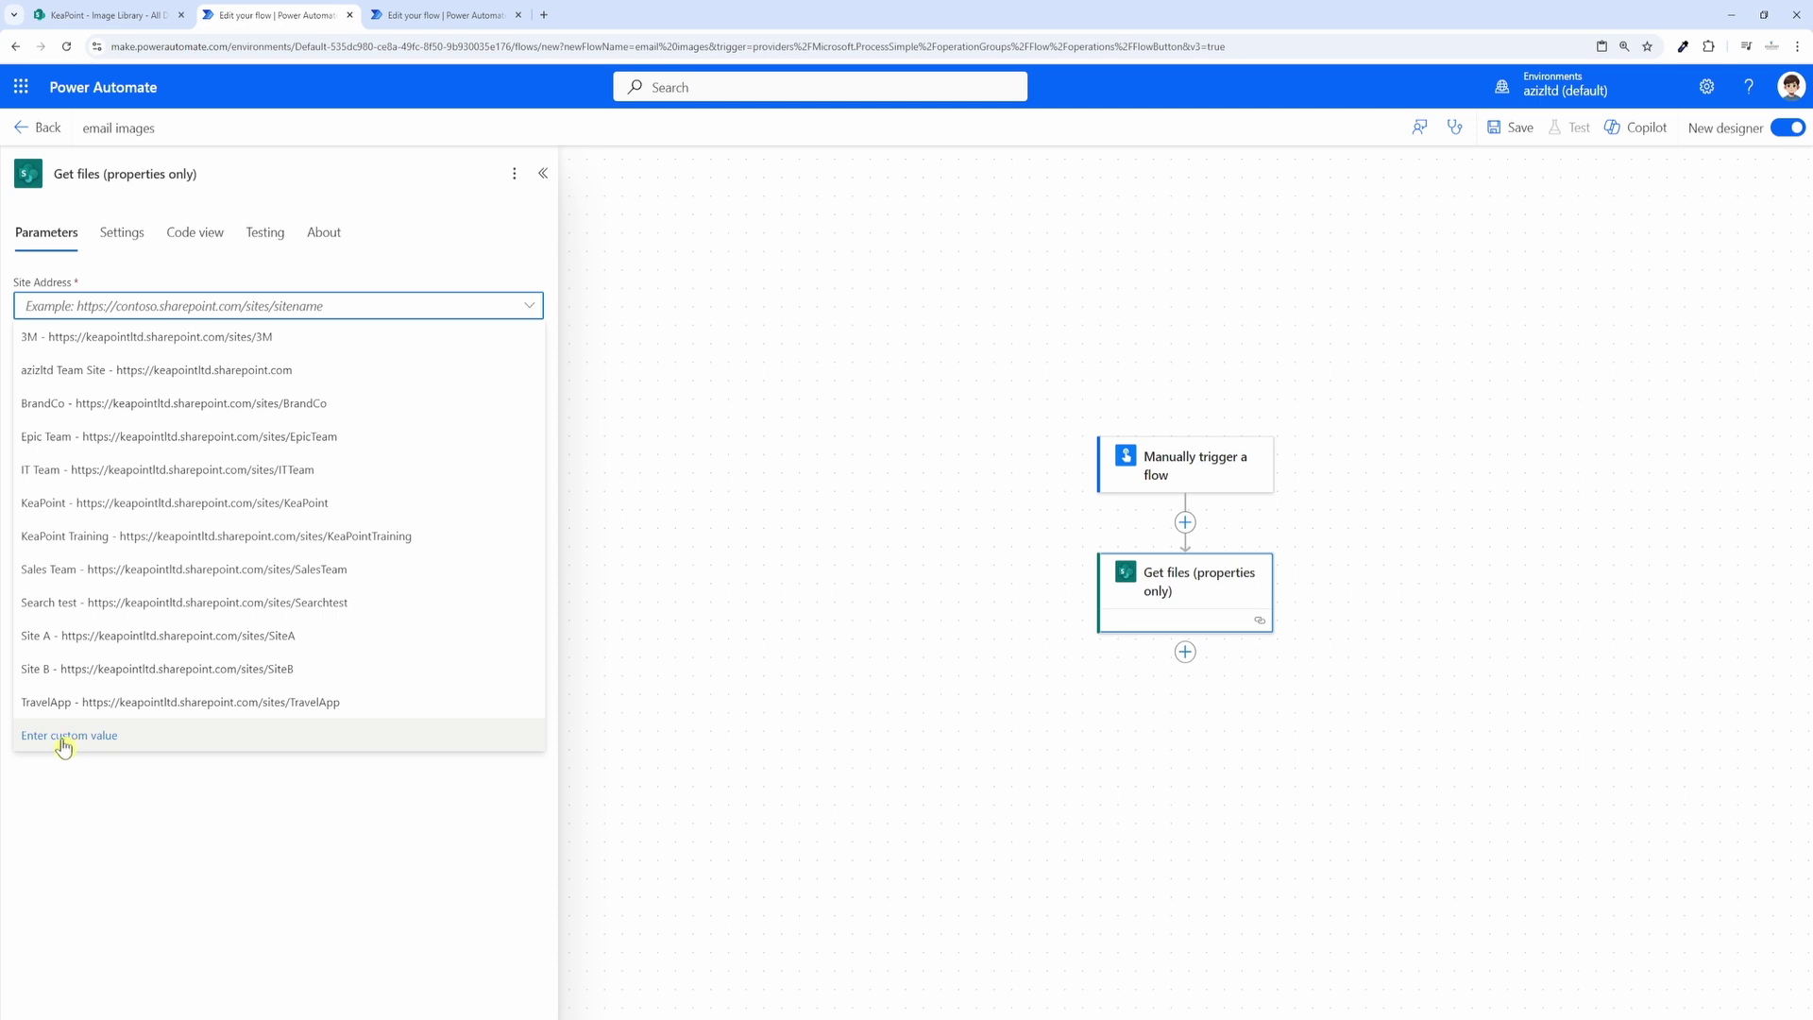
click(319, 514)
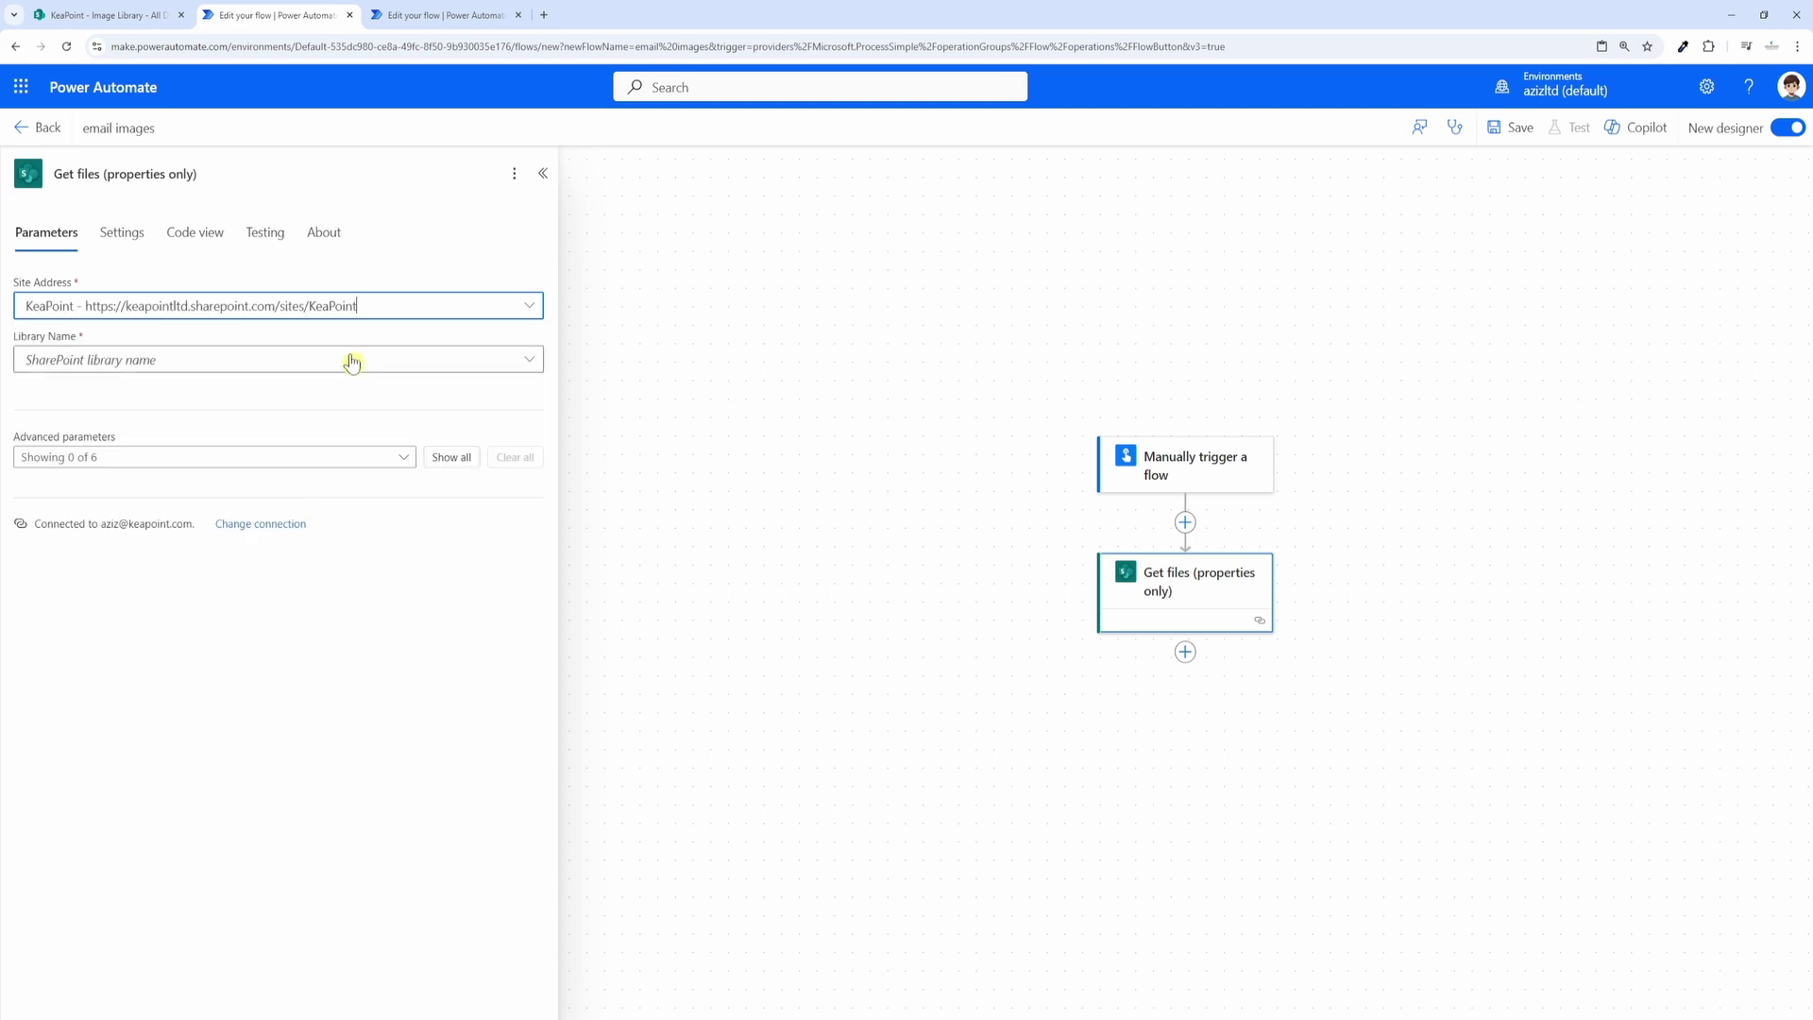
click(529, 361)
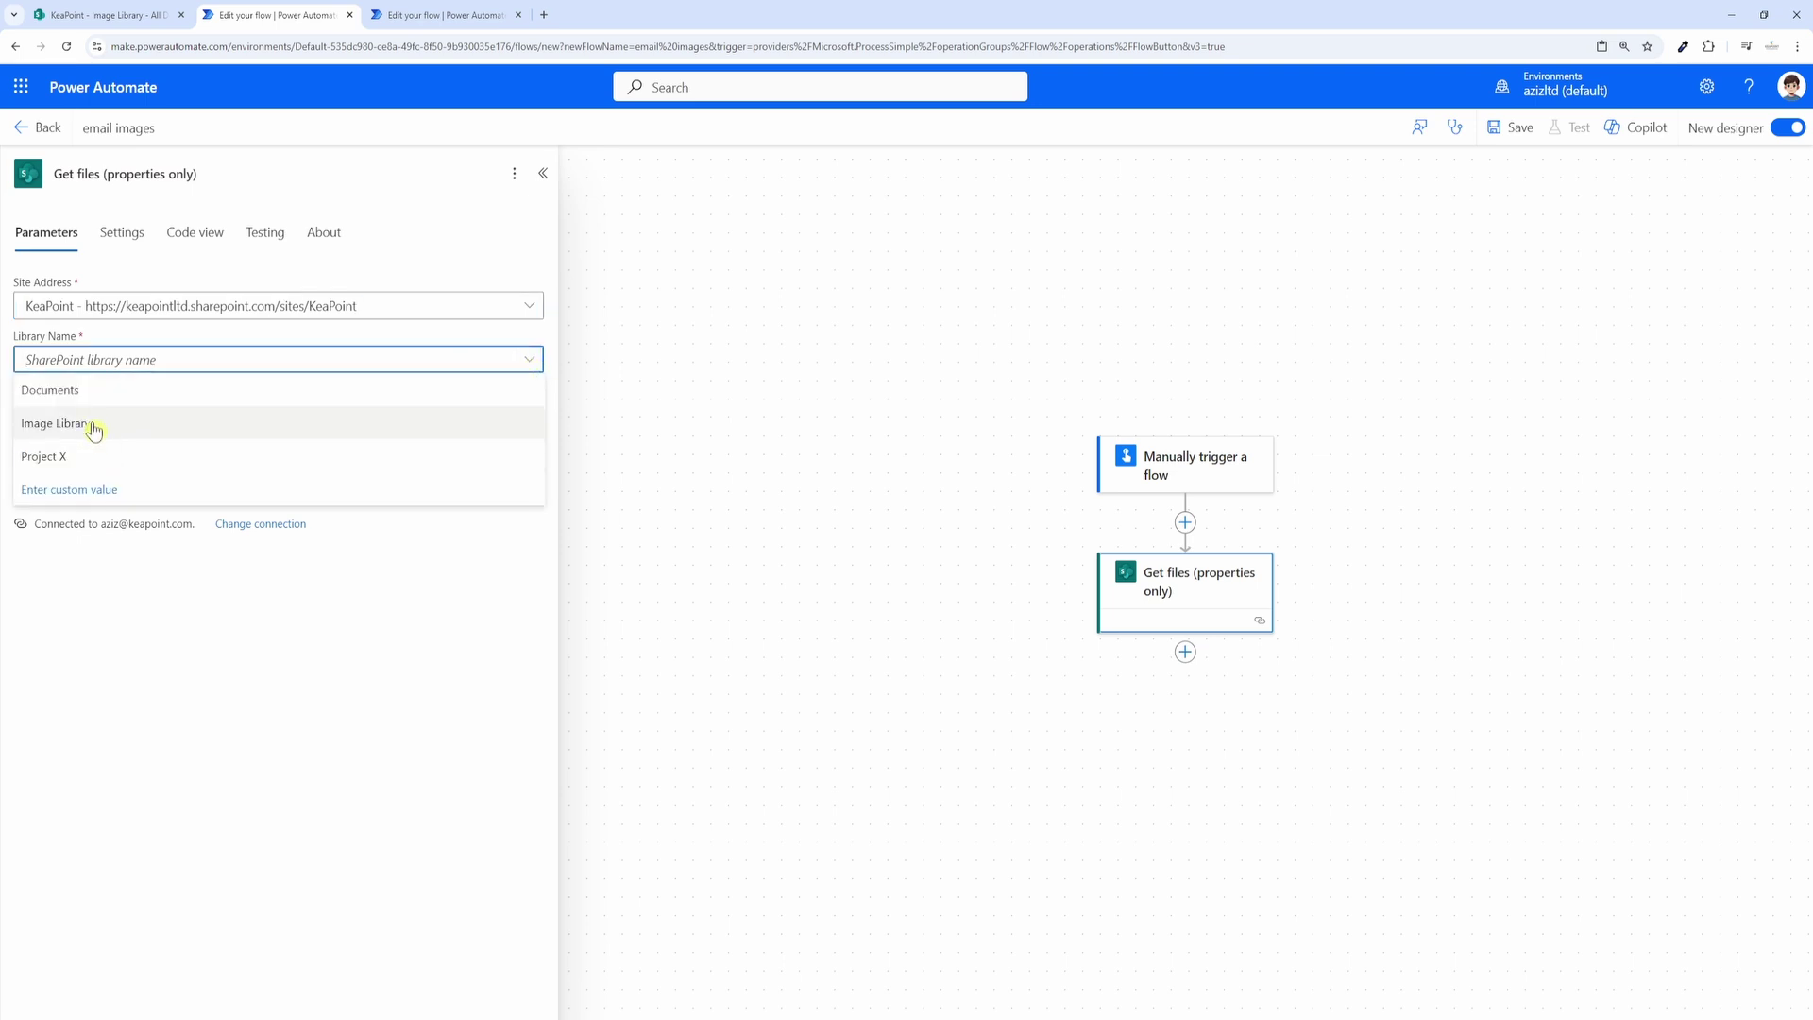
click(92, 427)
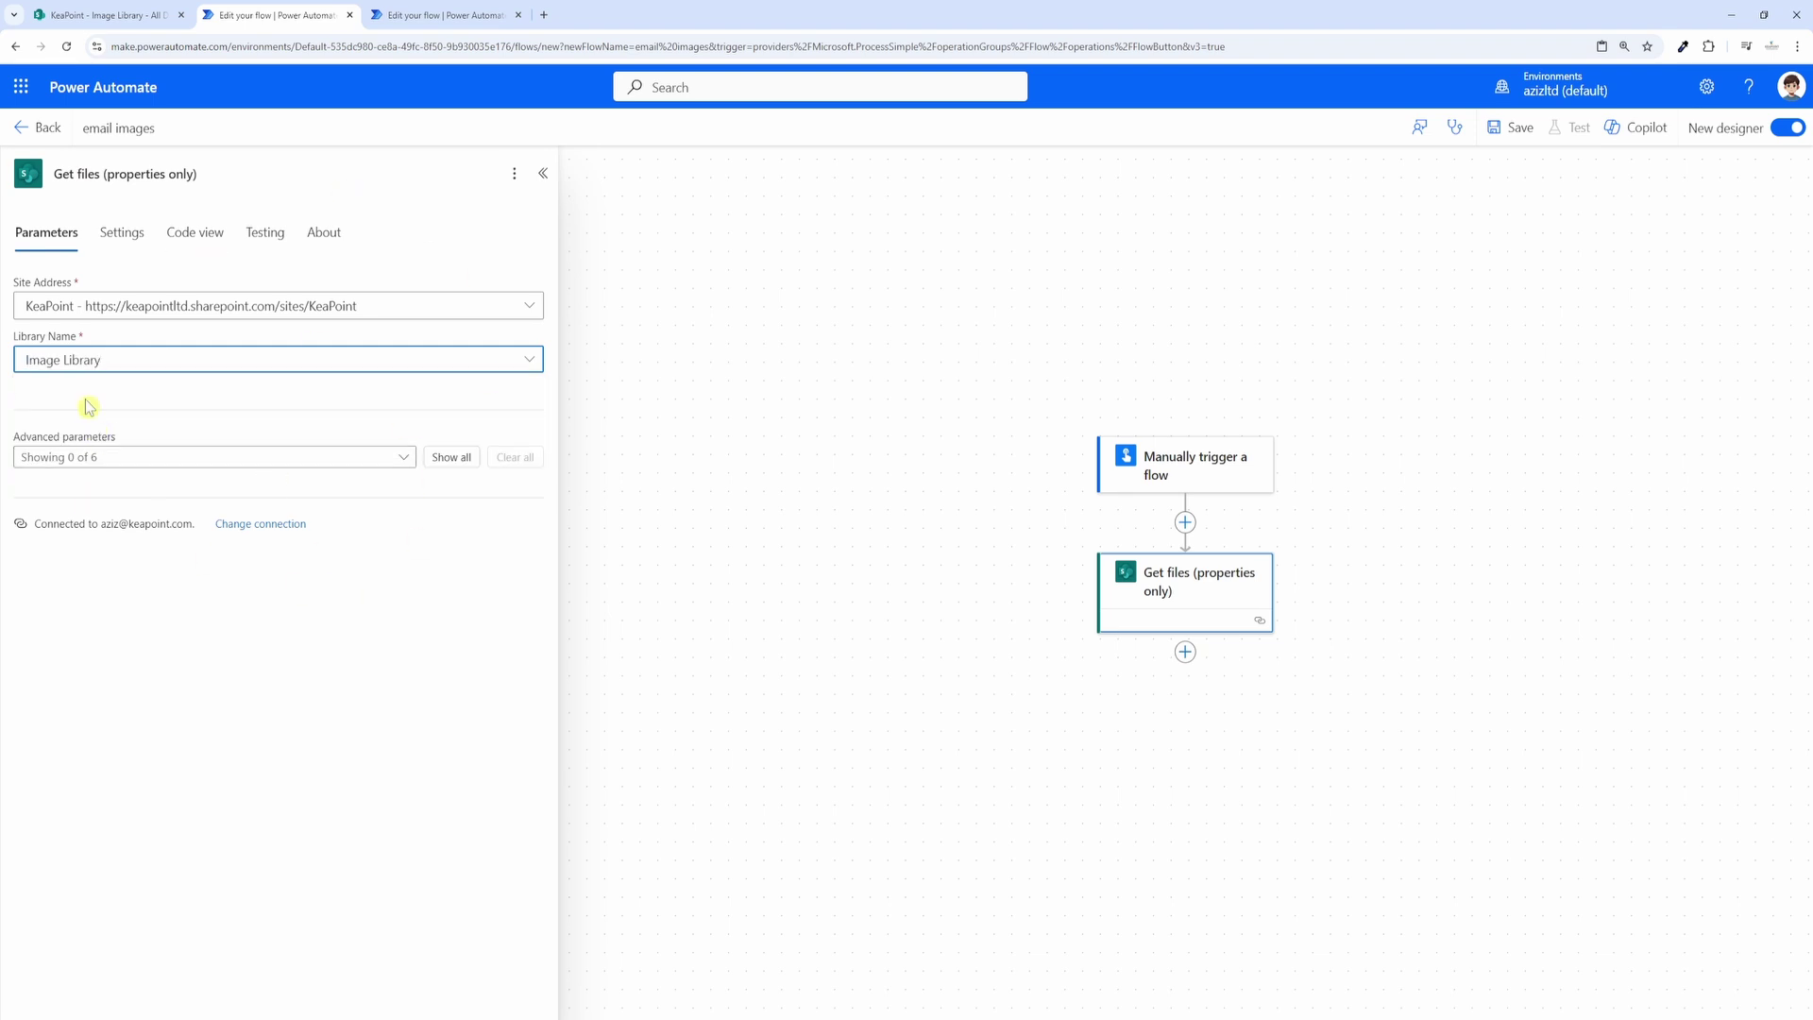
click(440, 459)
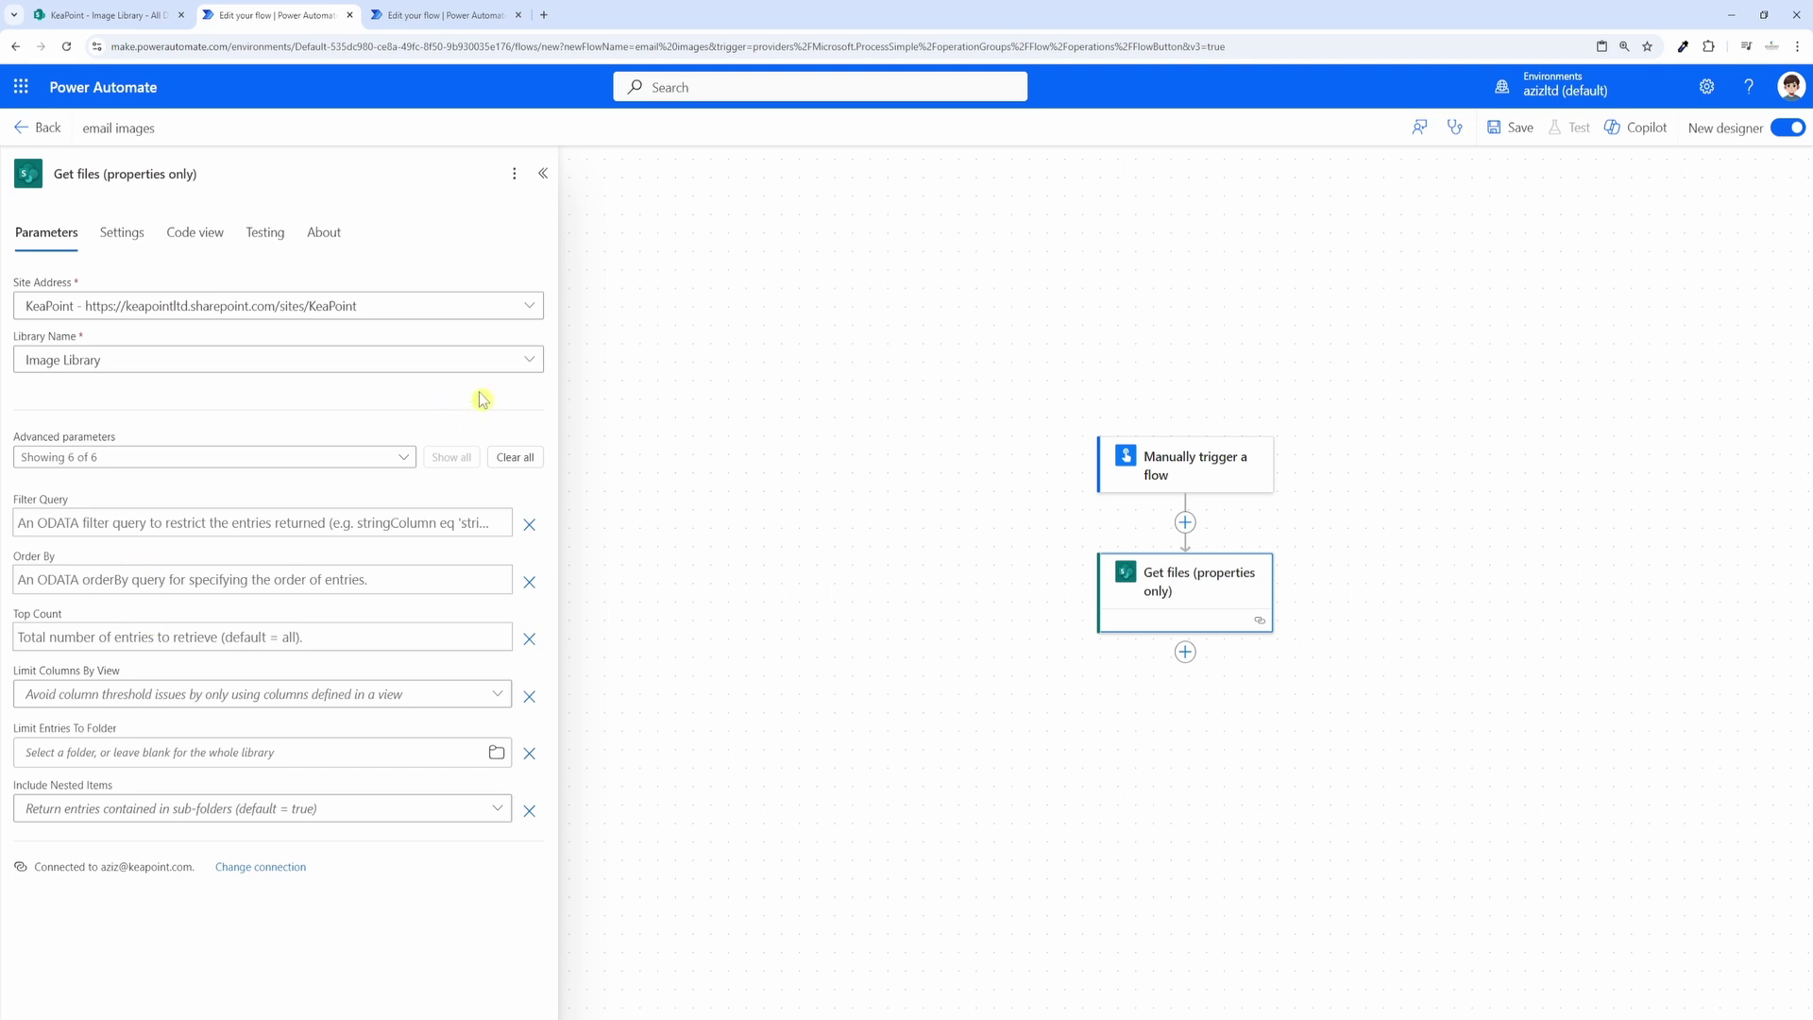
click(638, 296)
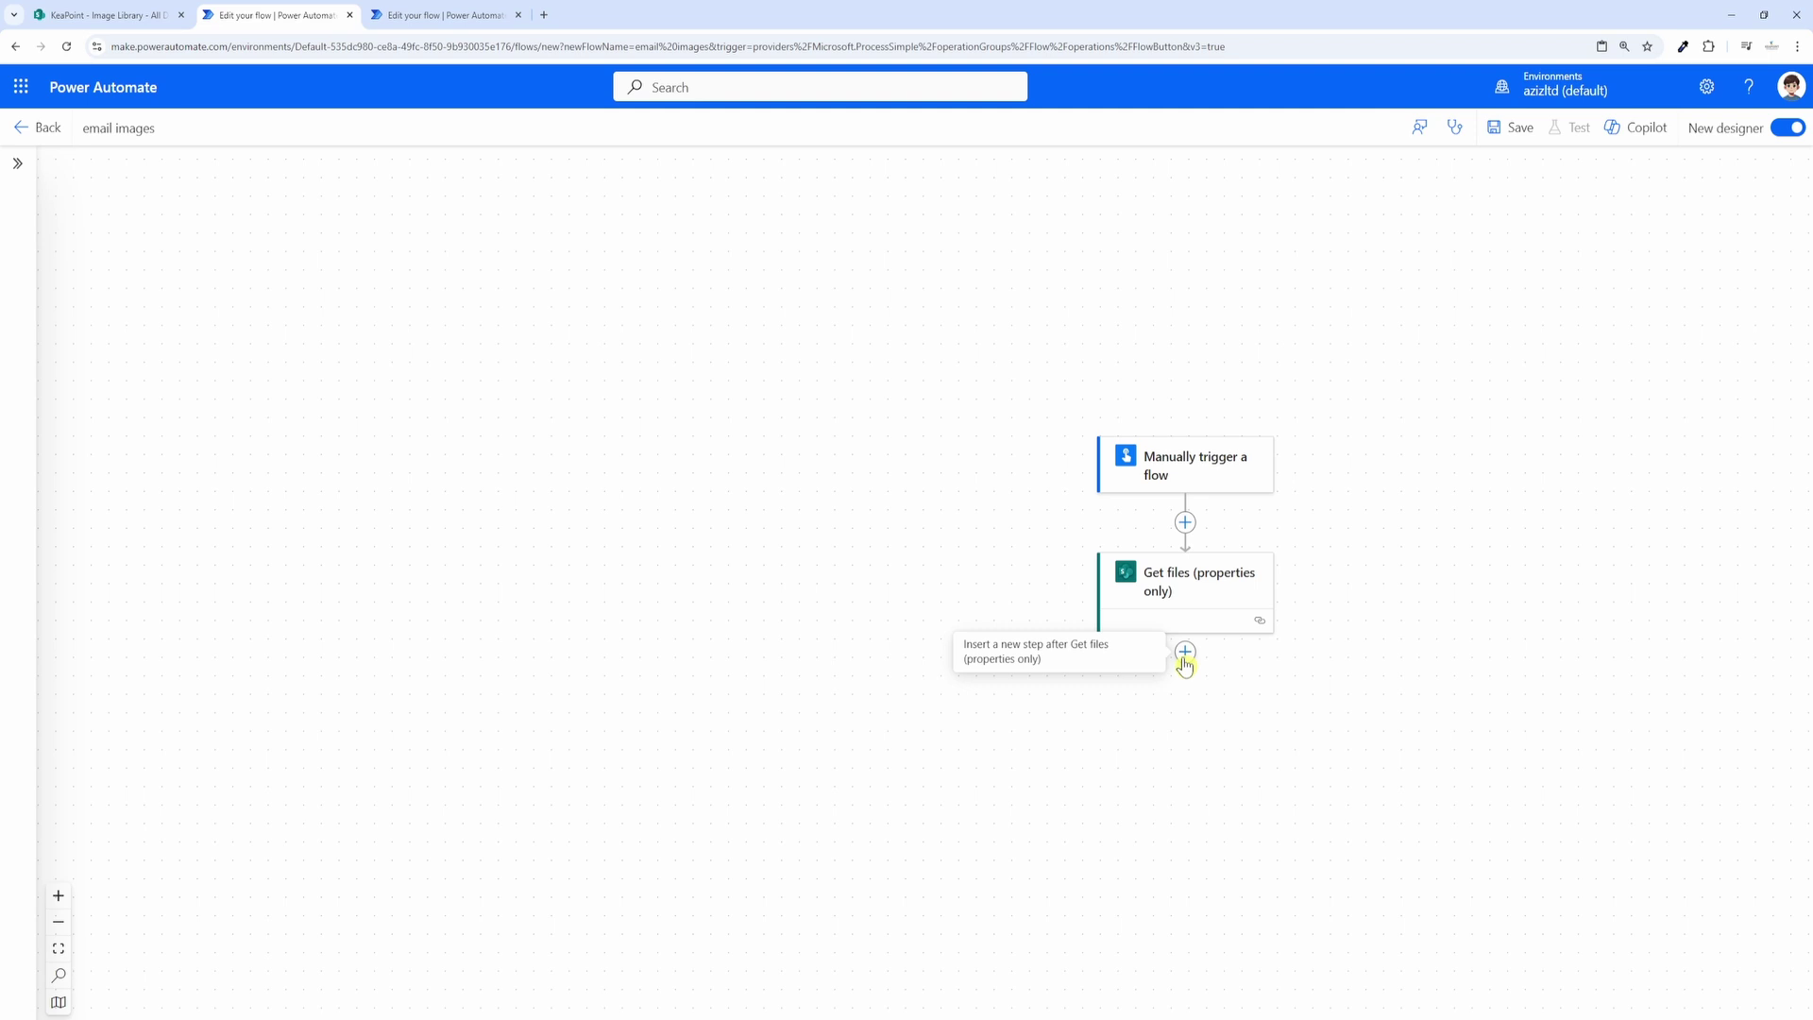
Step: Add an Initialize variable step named CodeString with type String after Get files
click(1185, 653)
click(1261, 653)
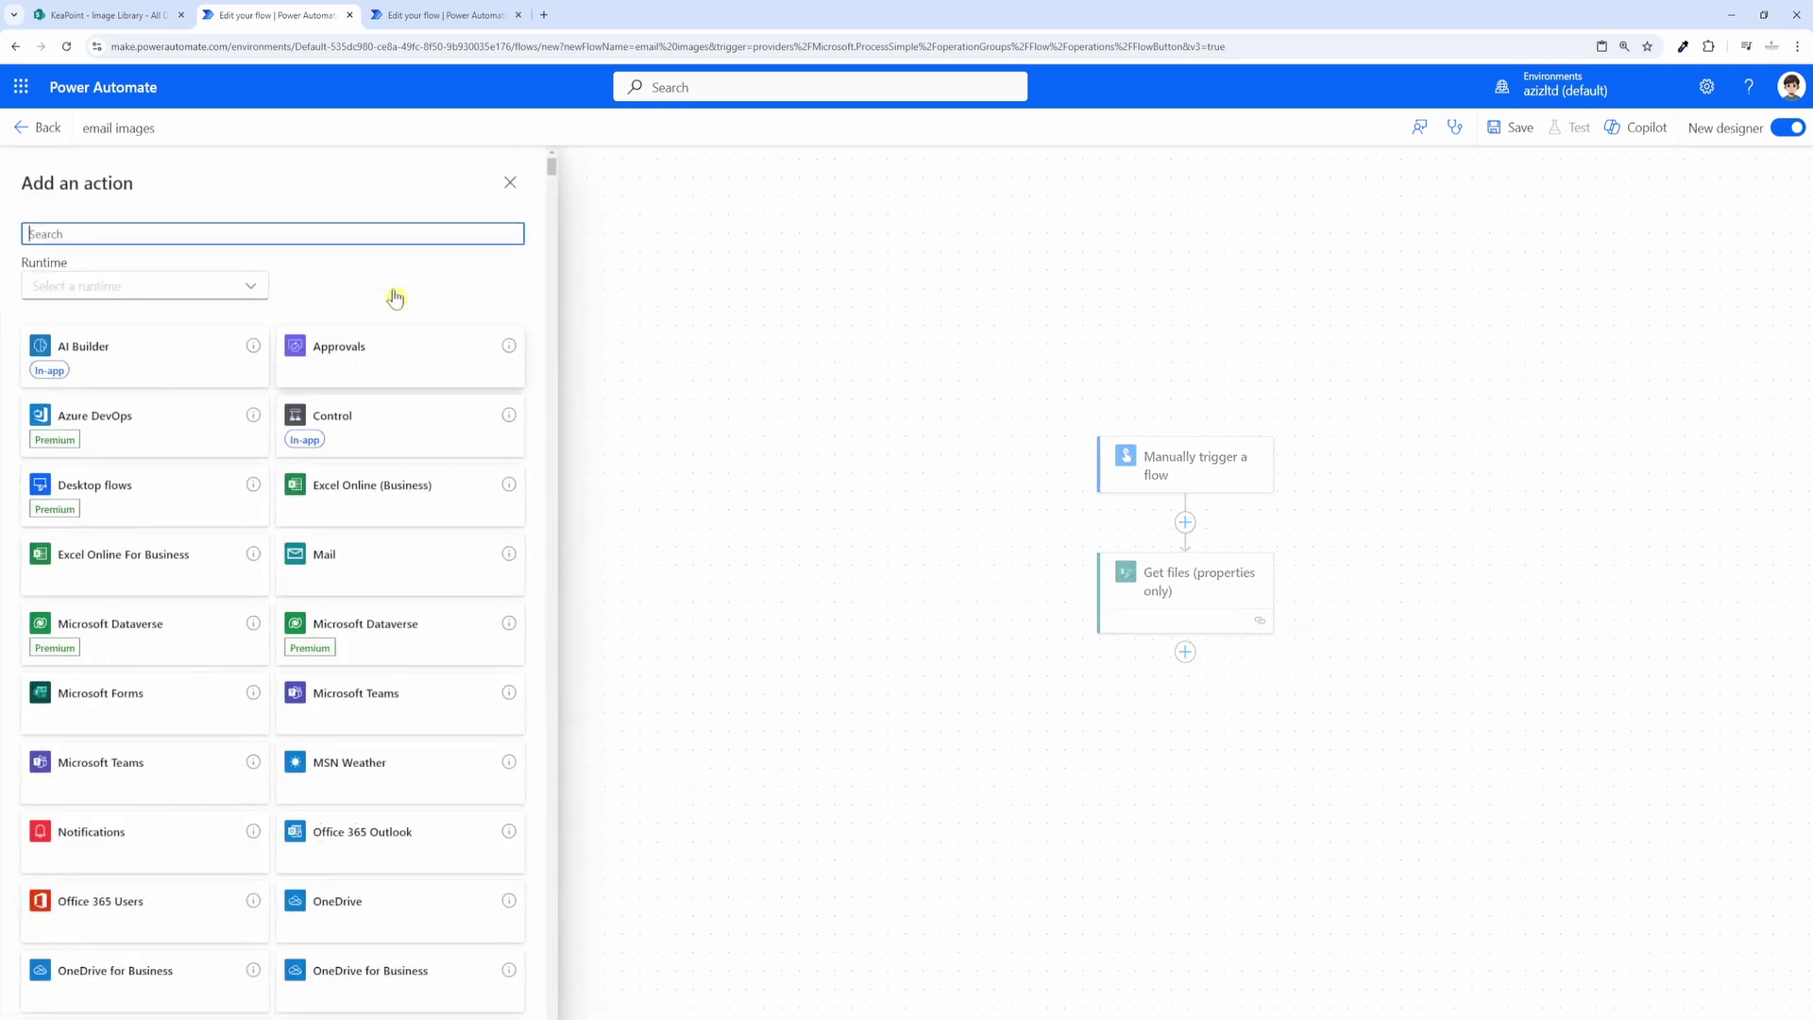
text(variable)
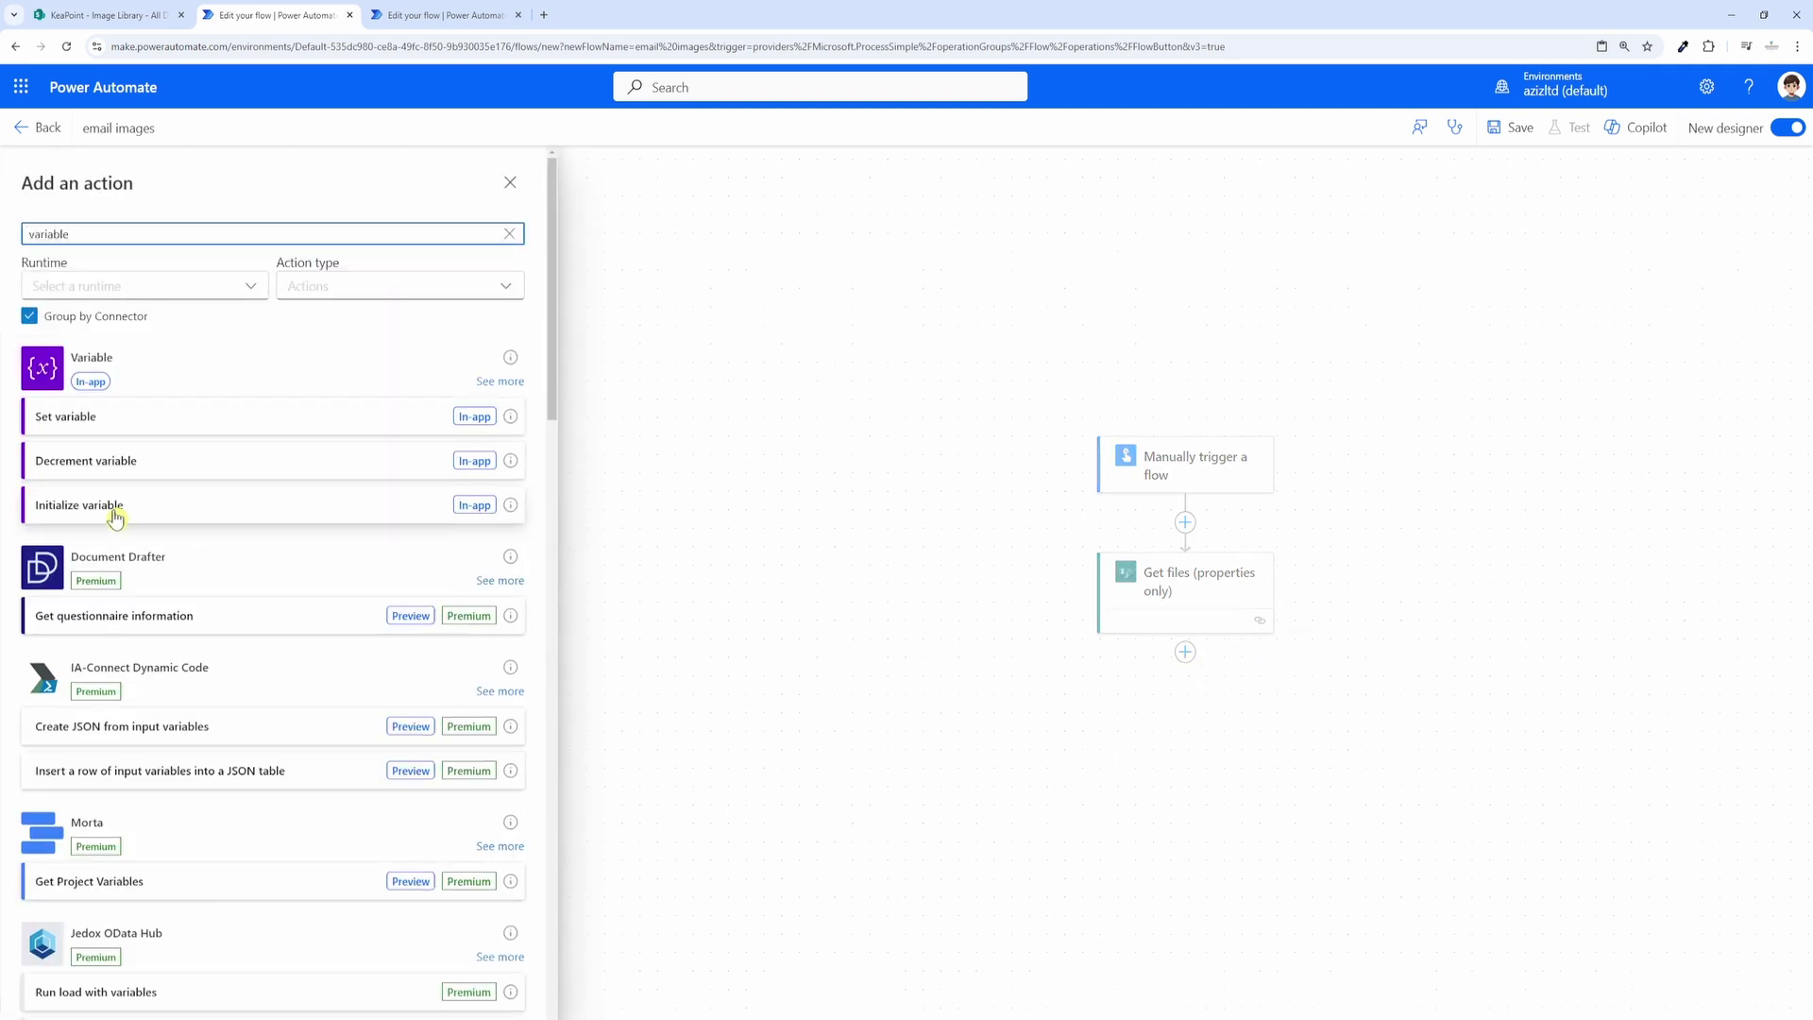
click(114, 509)
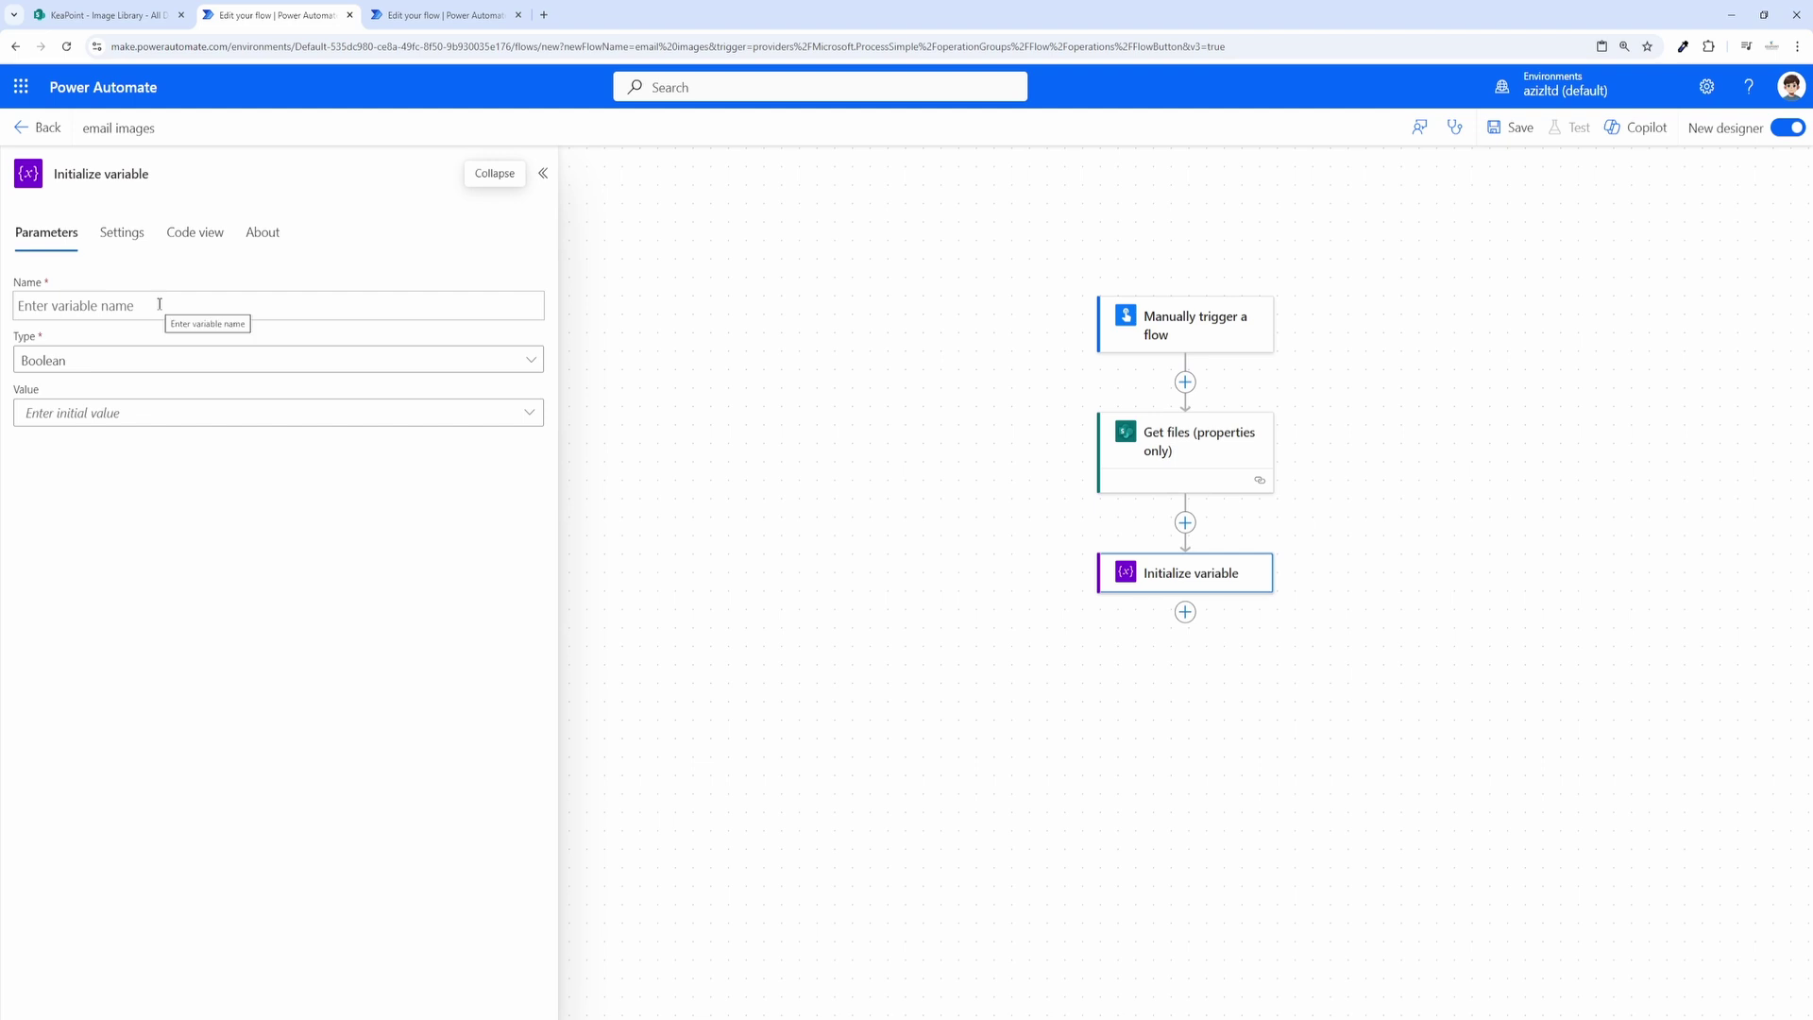
click(158, 304)
text(CodeString)
click(87, 362)
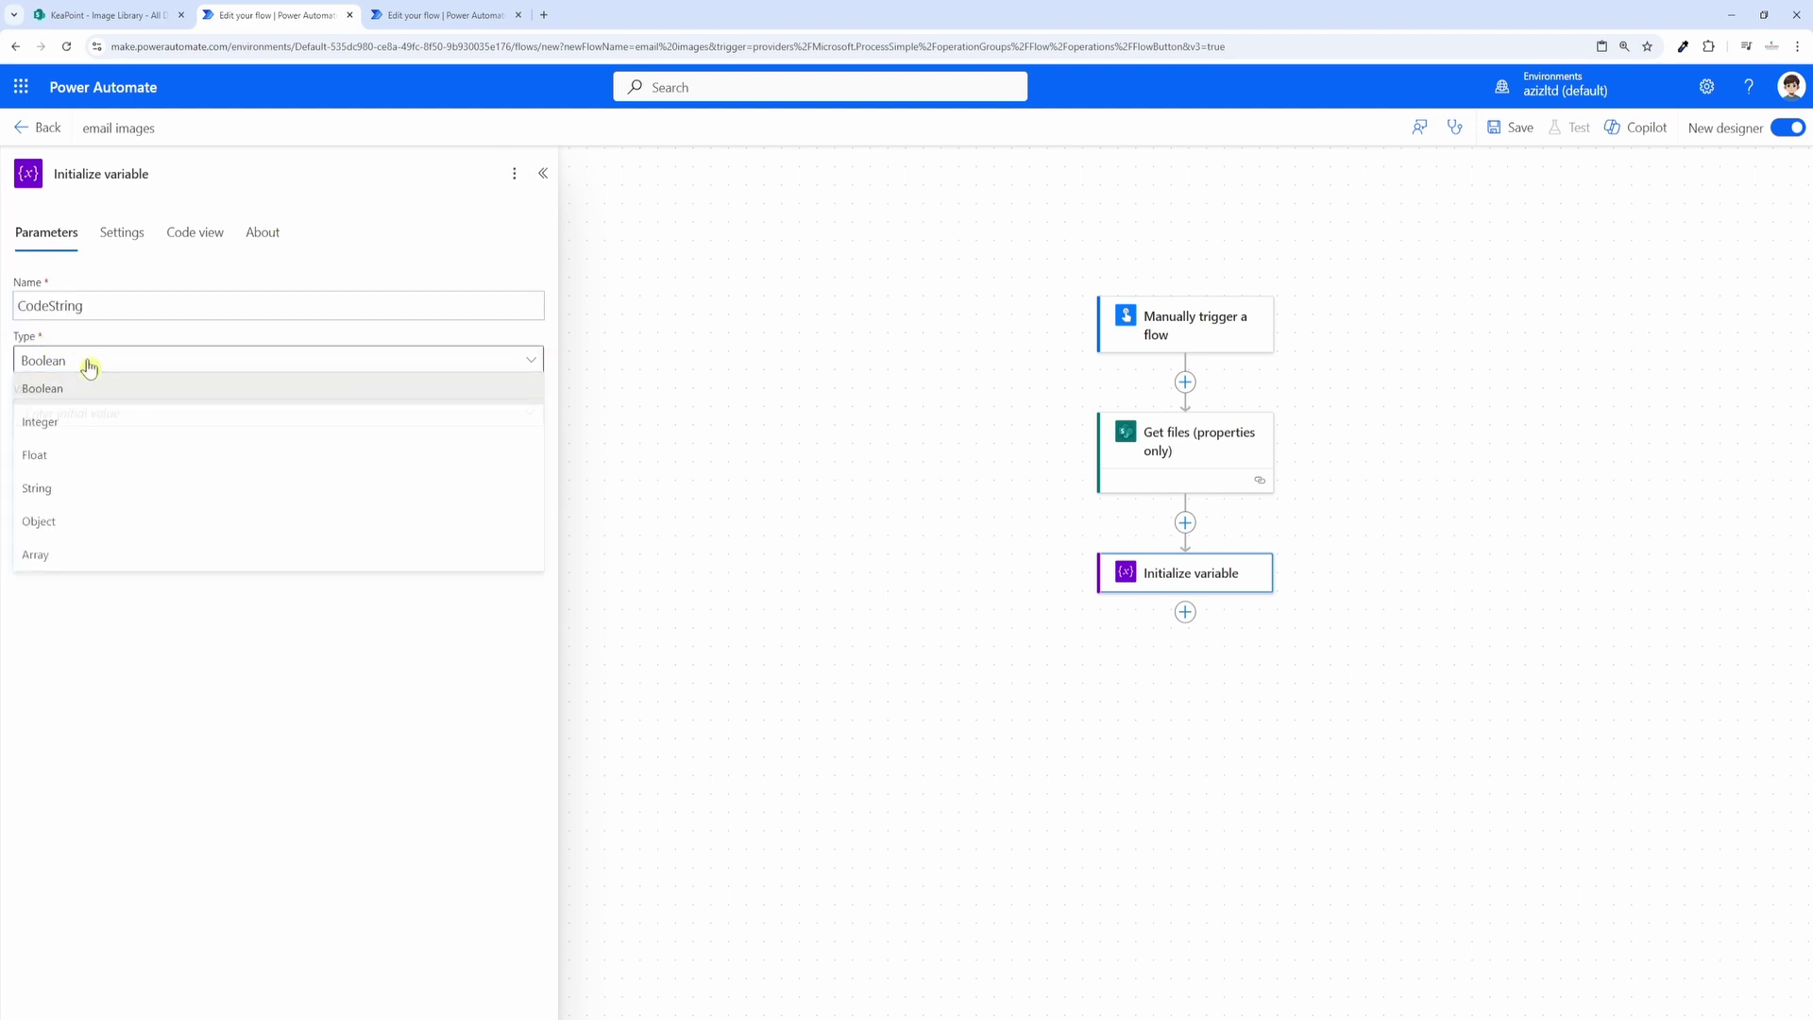
click(66, 490)
click(1204, 604)
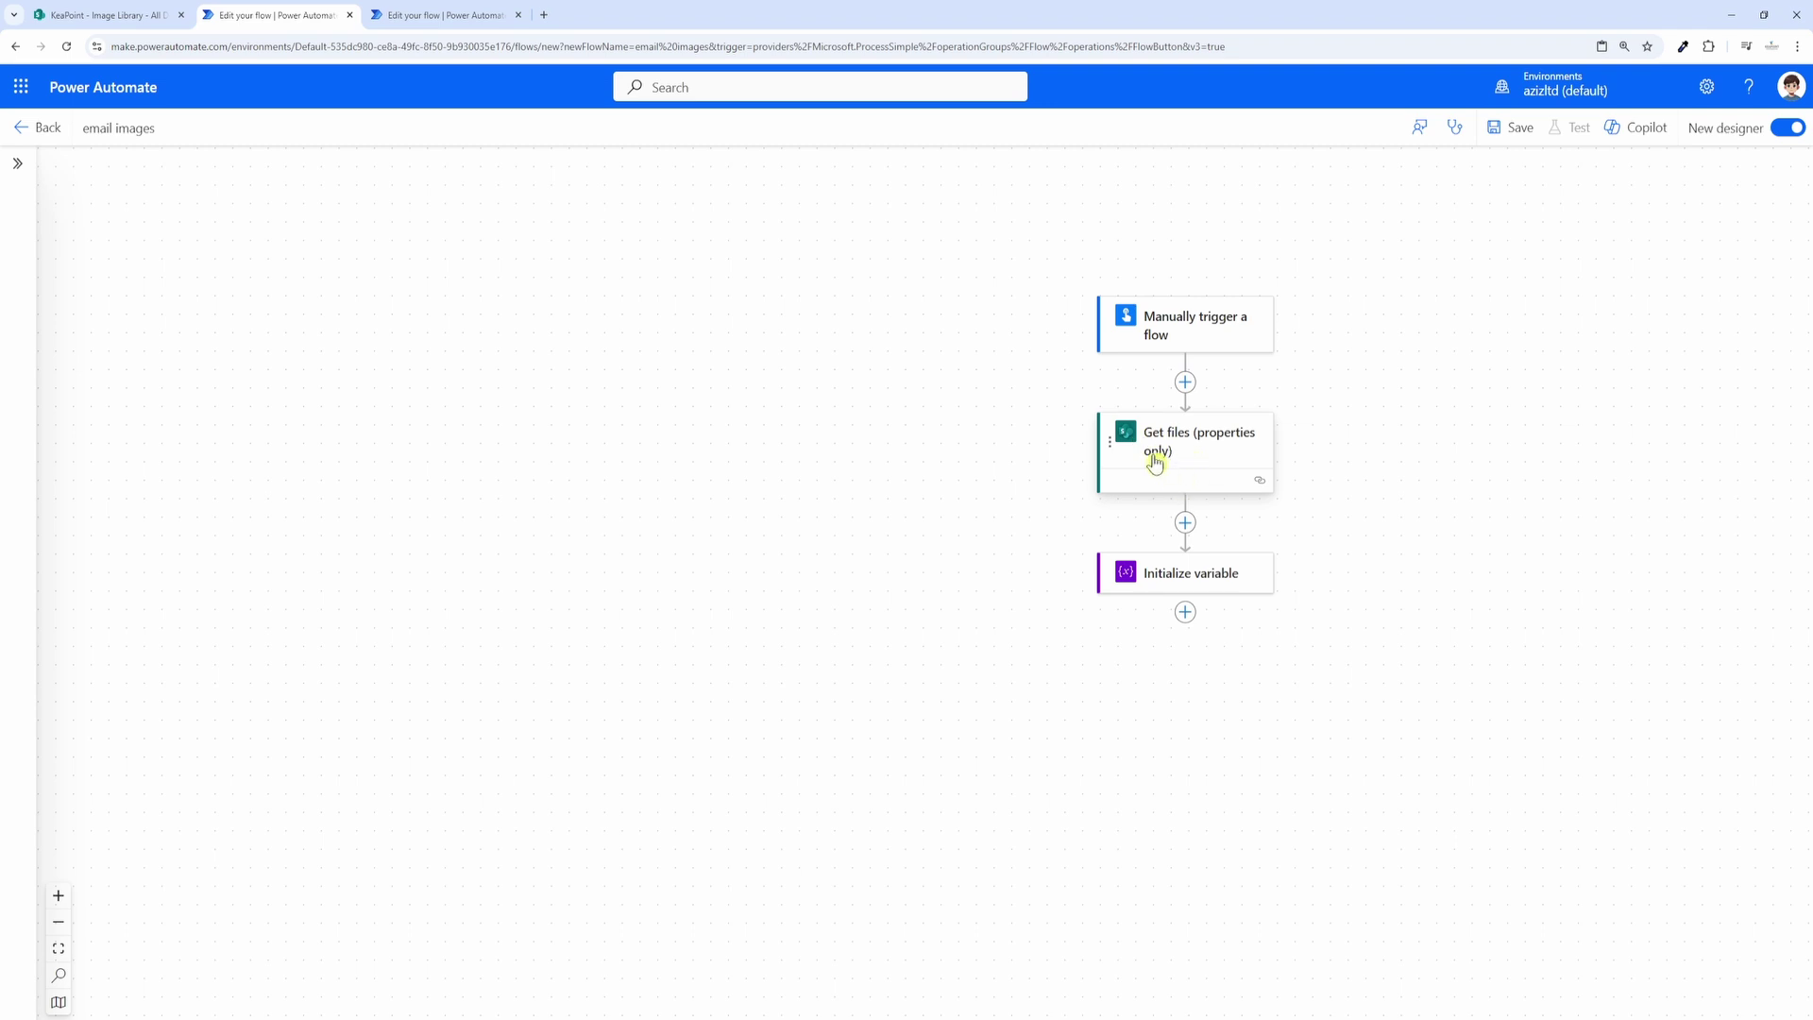
Step: Add an Apply to each loop over the Get files body/value output
click(1185, 612)
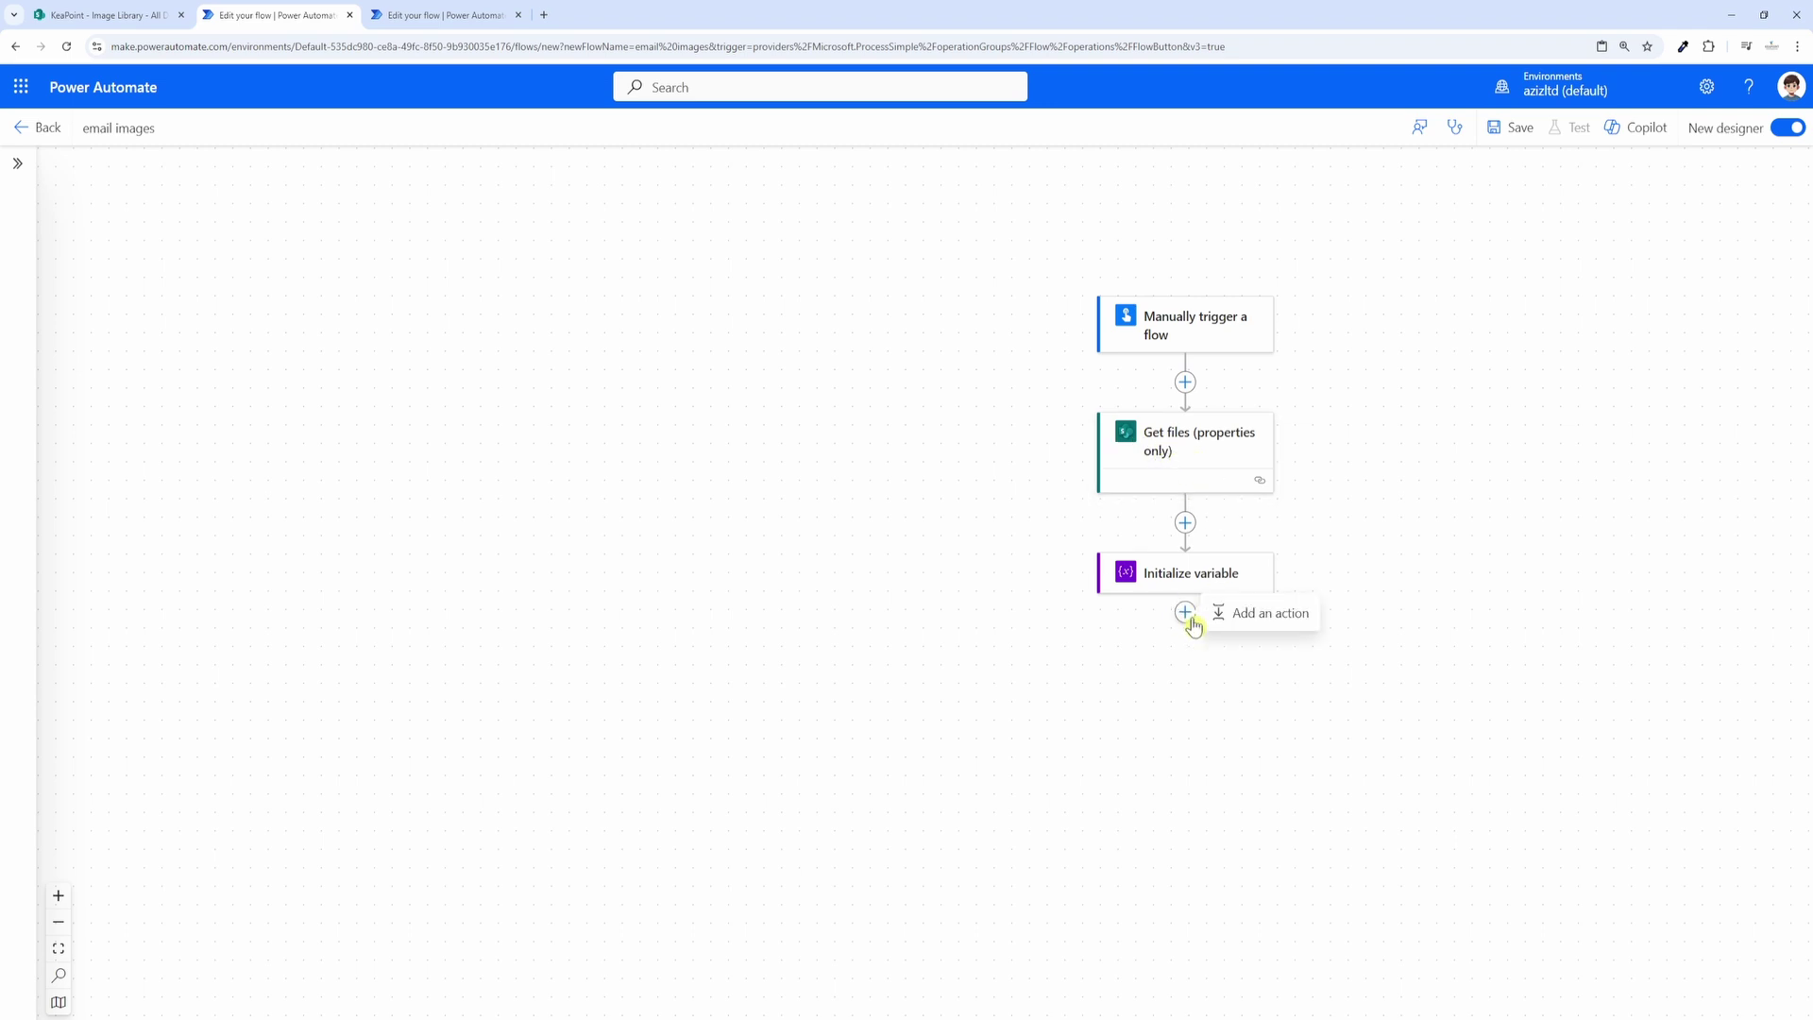
click(1255, 616)
text(apply to)
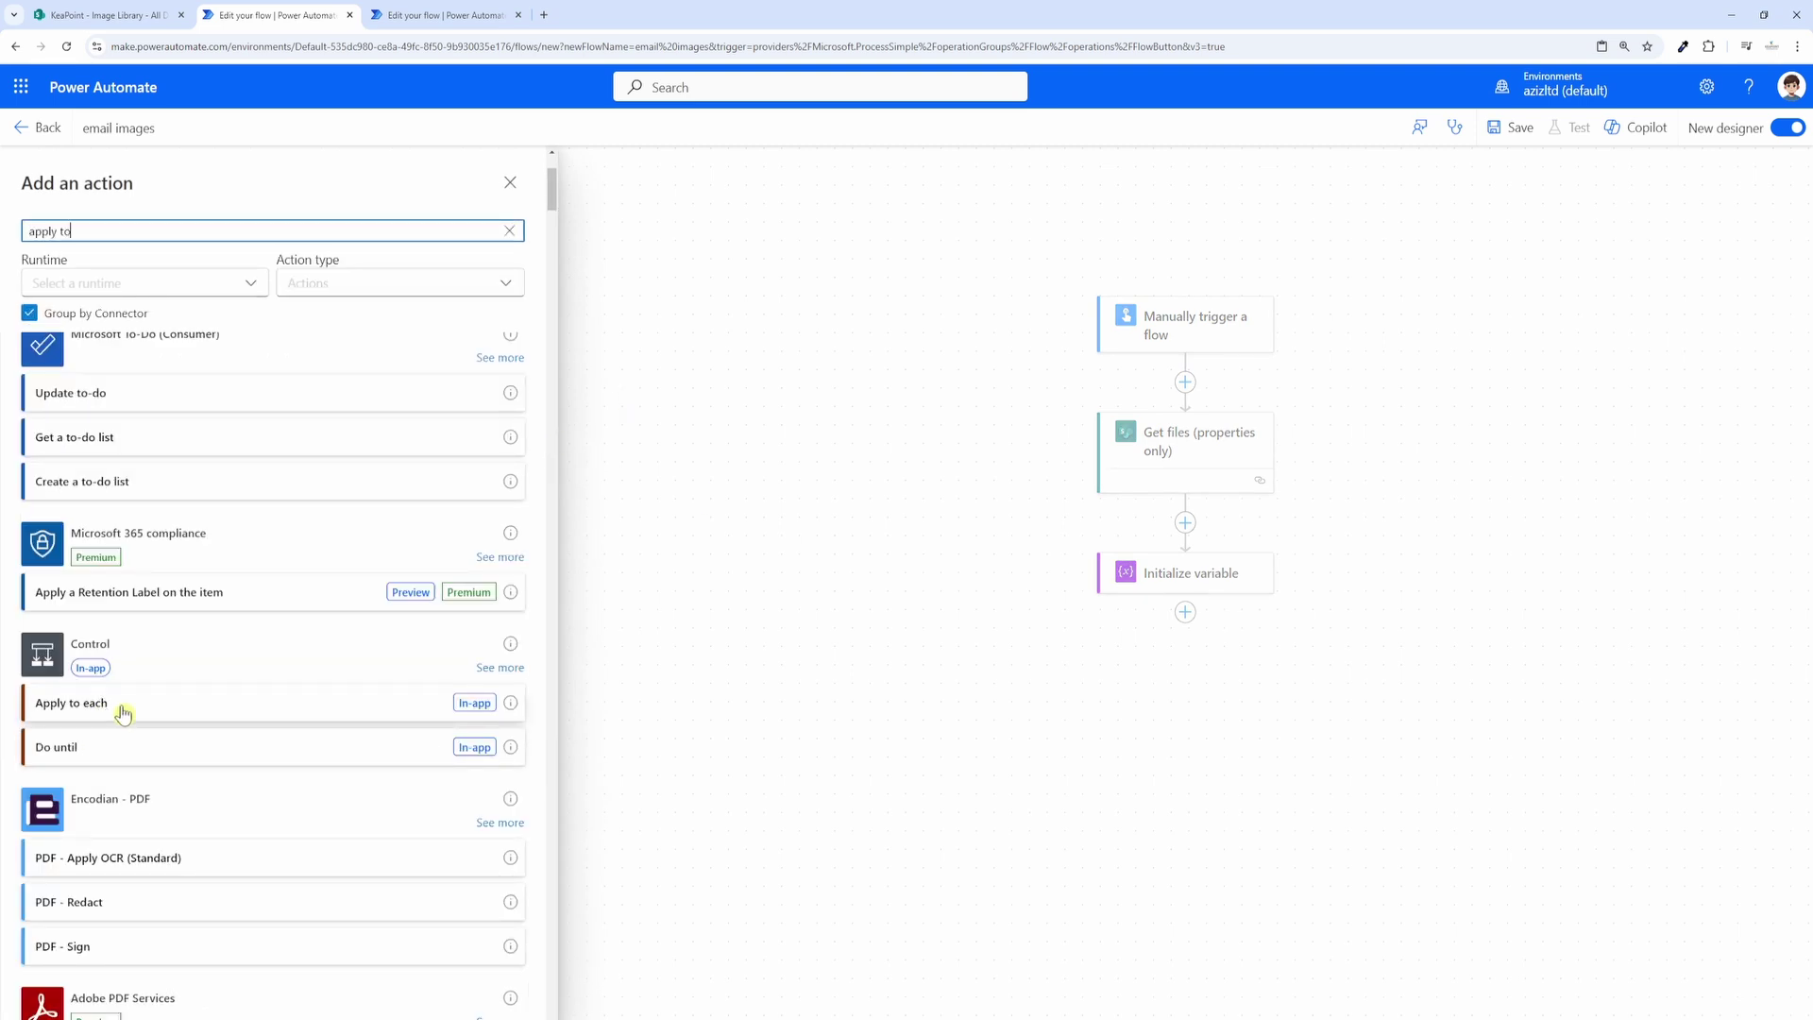
click(123, 713)
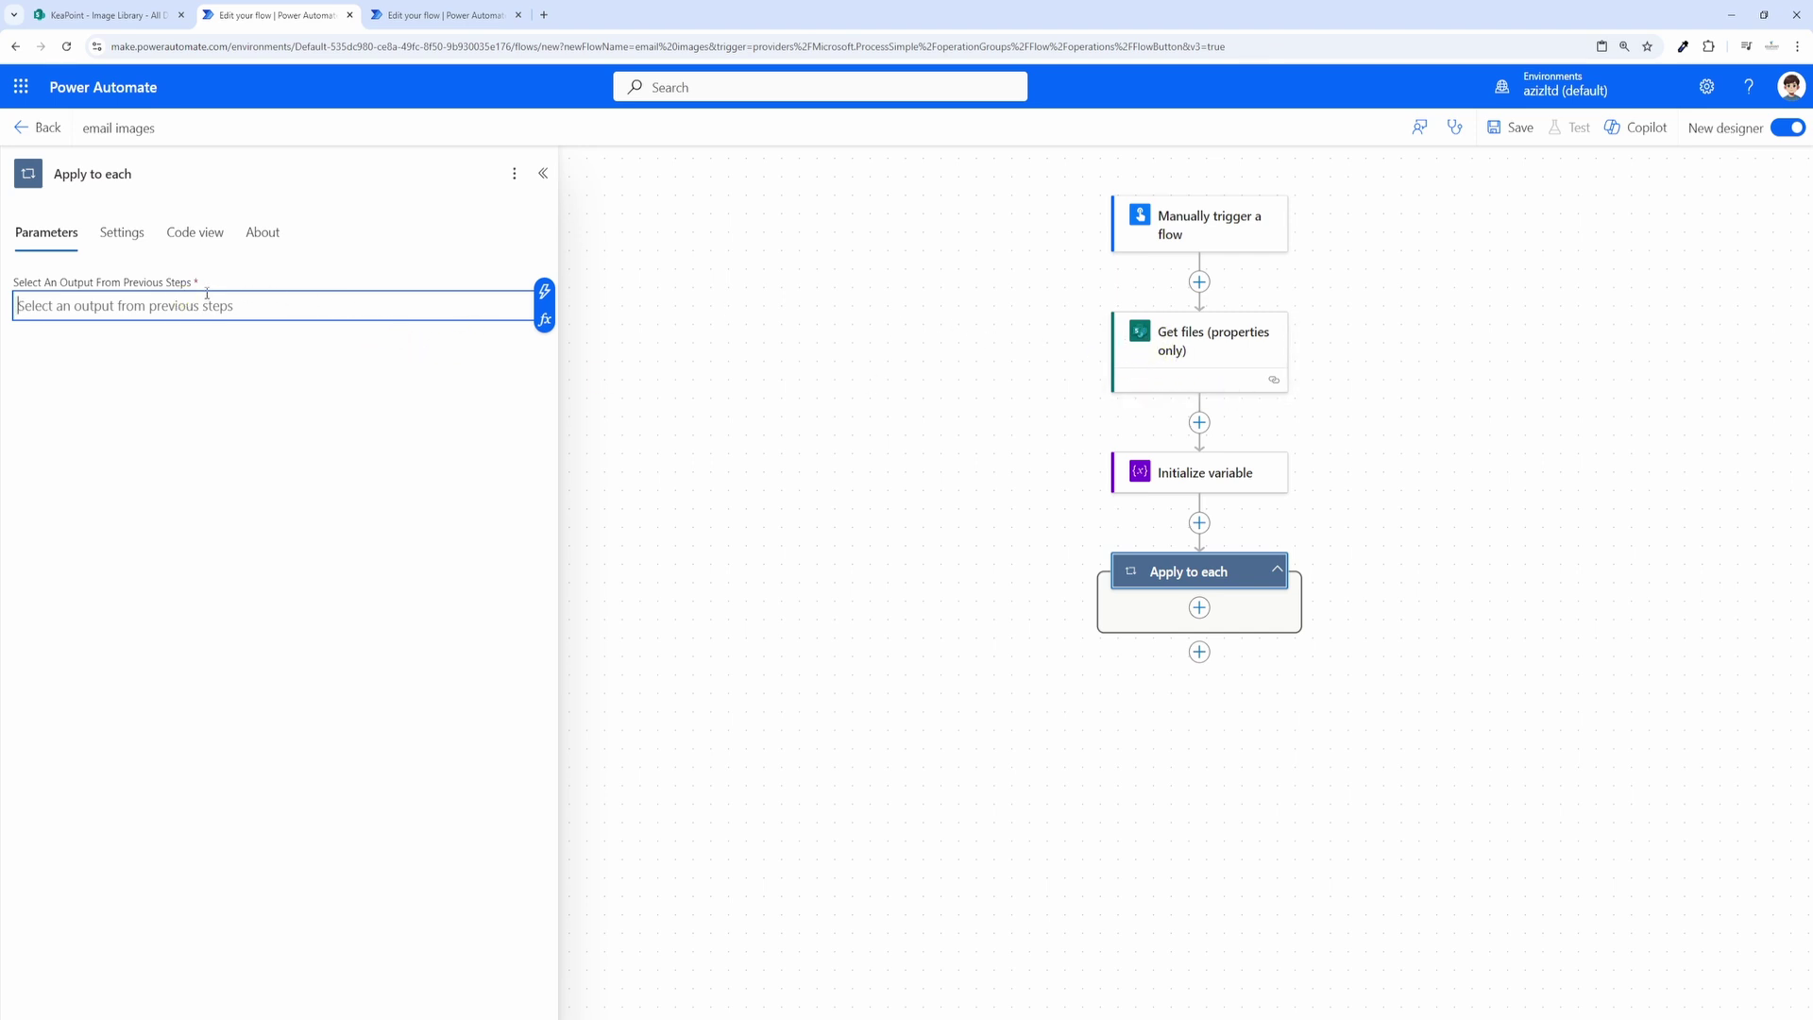
click(544, 291)
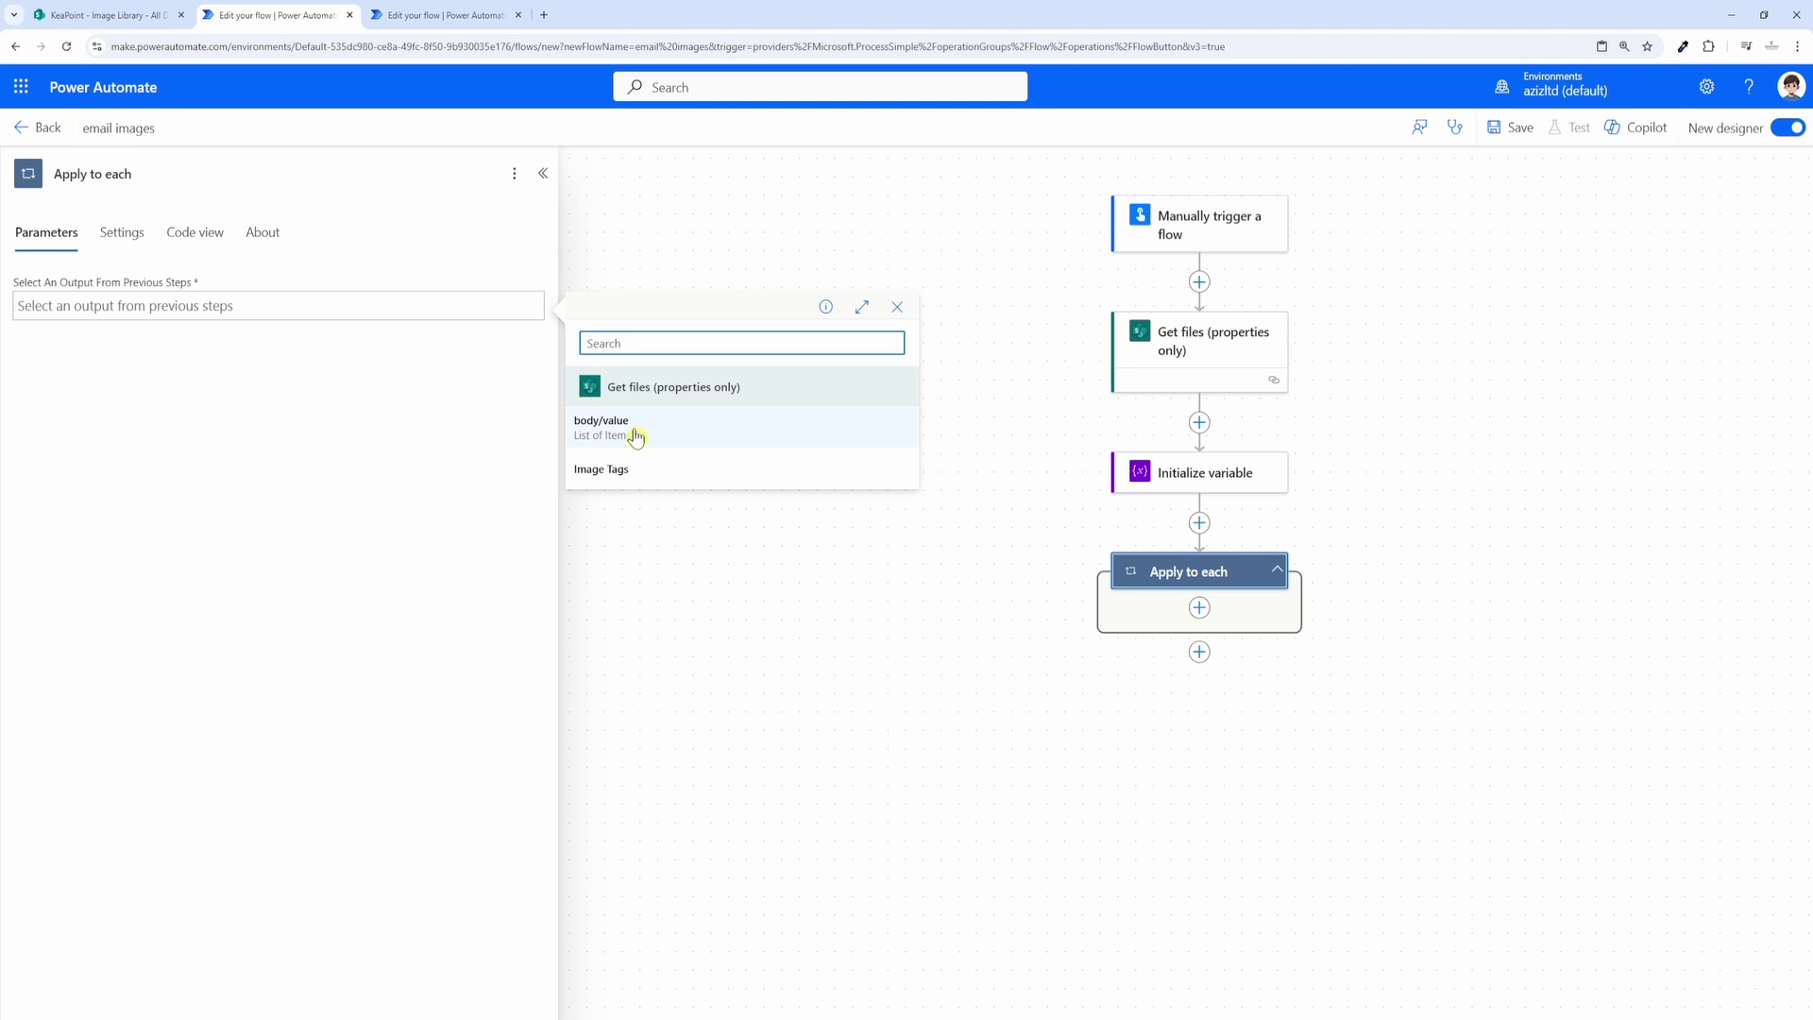
click(636, 434)
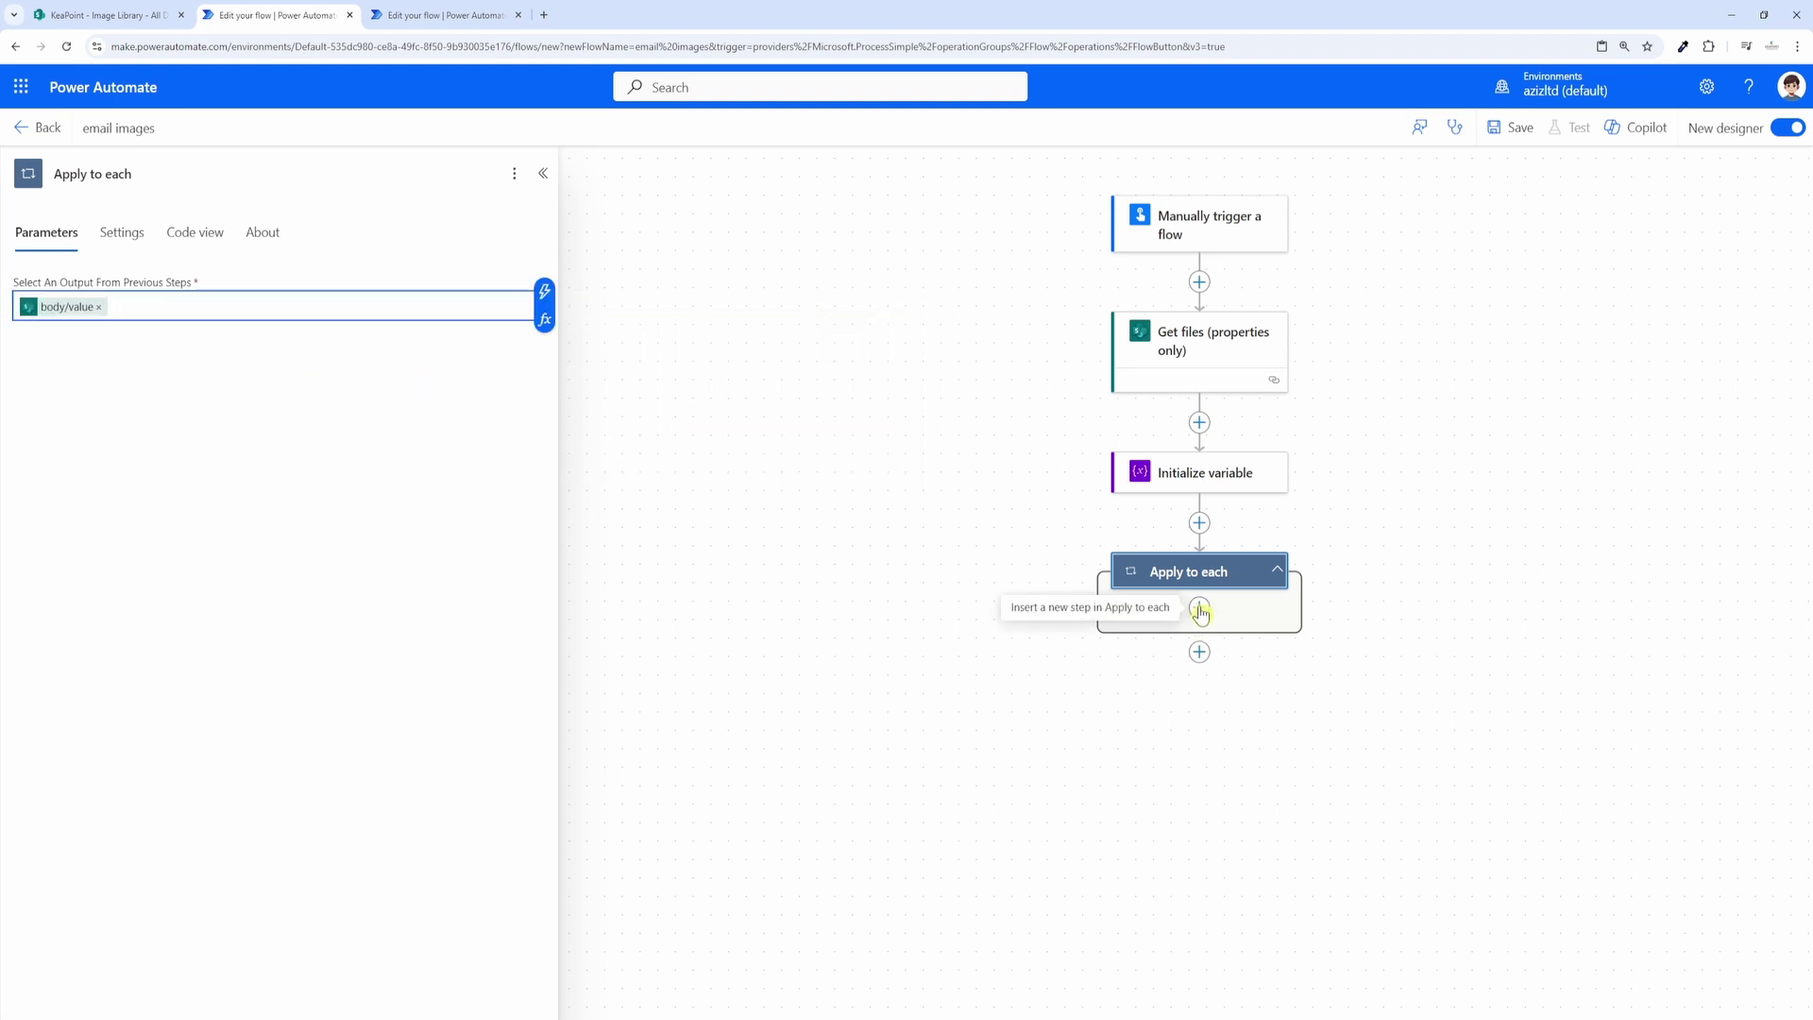
click(1199, 608)
Step: Add a Compose action inside the loop and begin its input with <img src="
click(1246, 610)
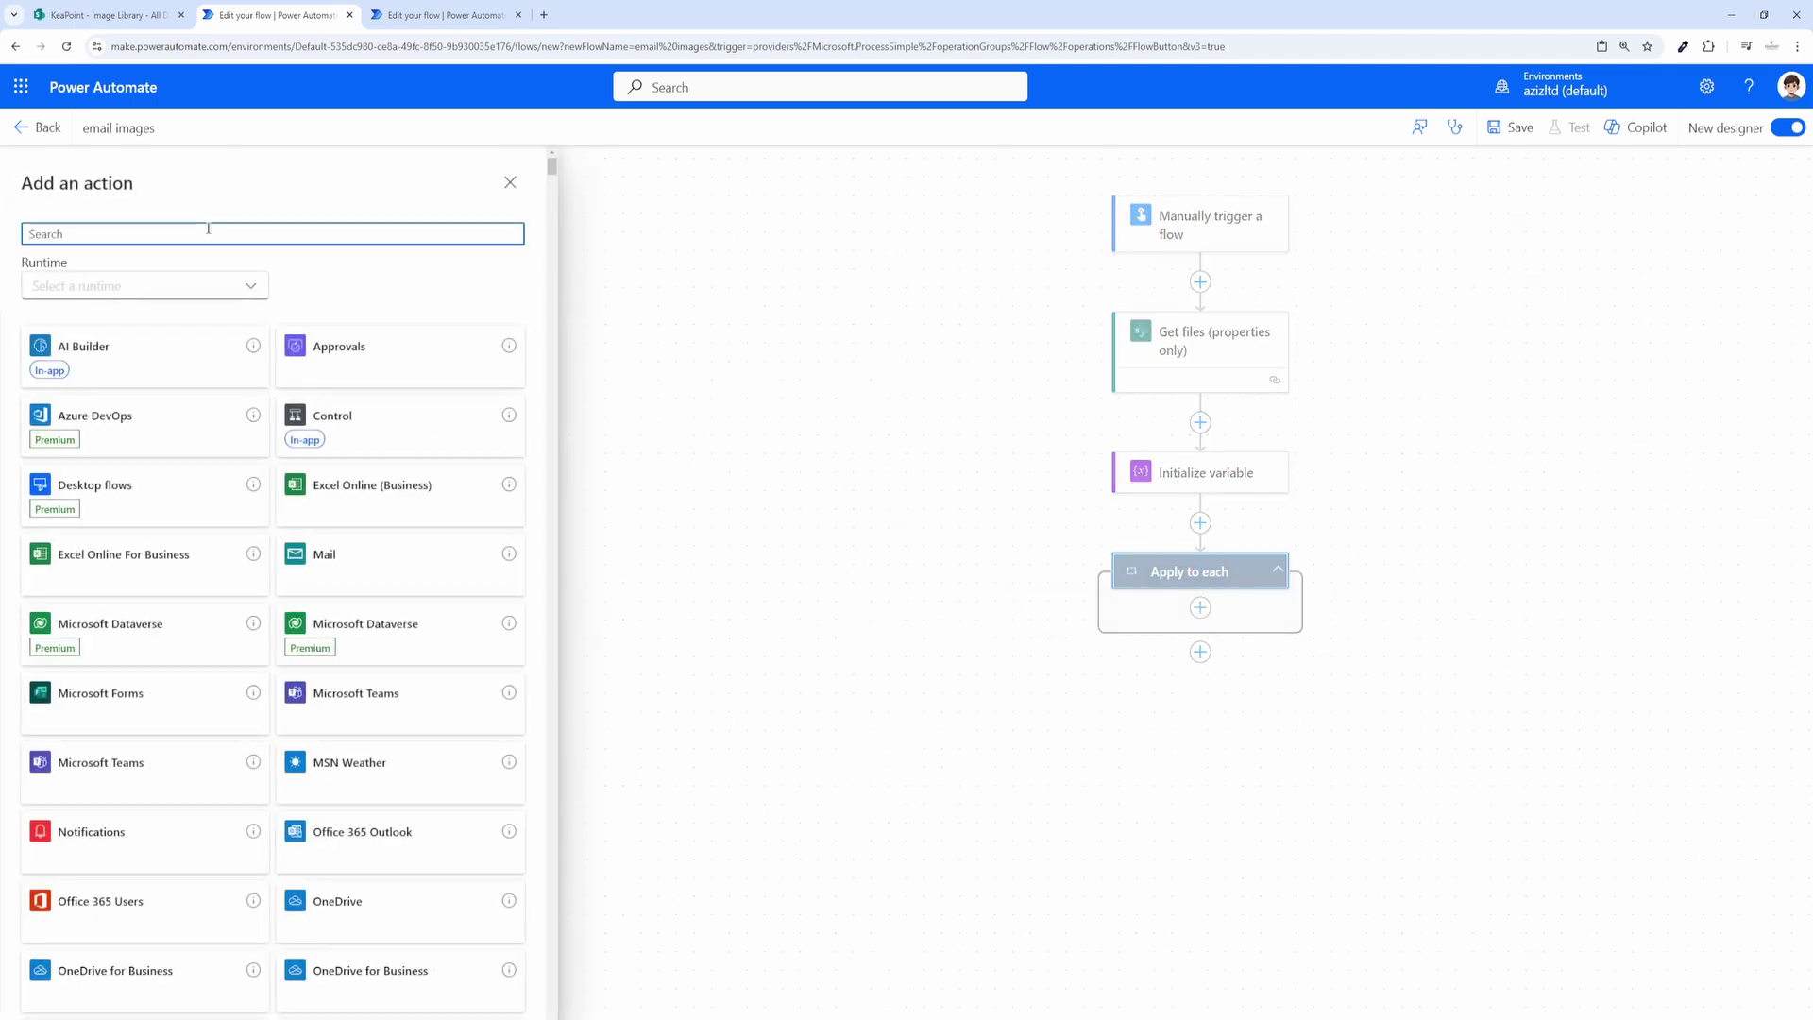
text(comp)
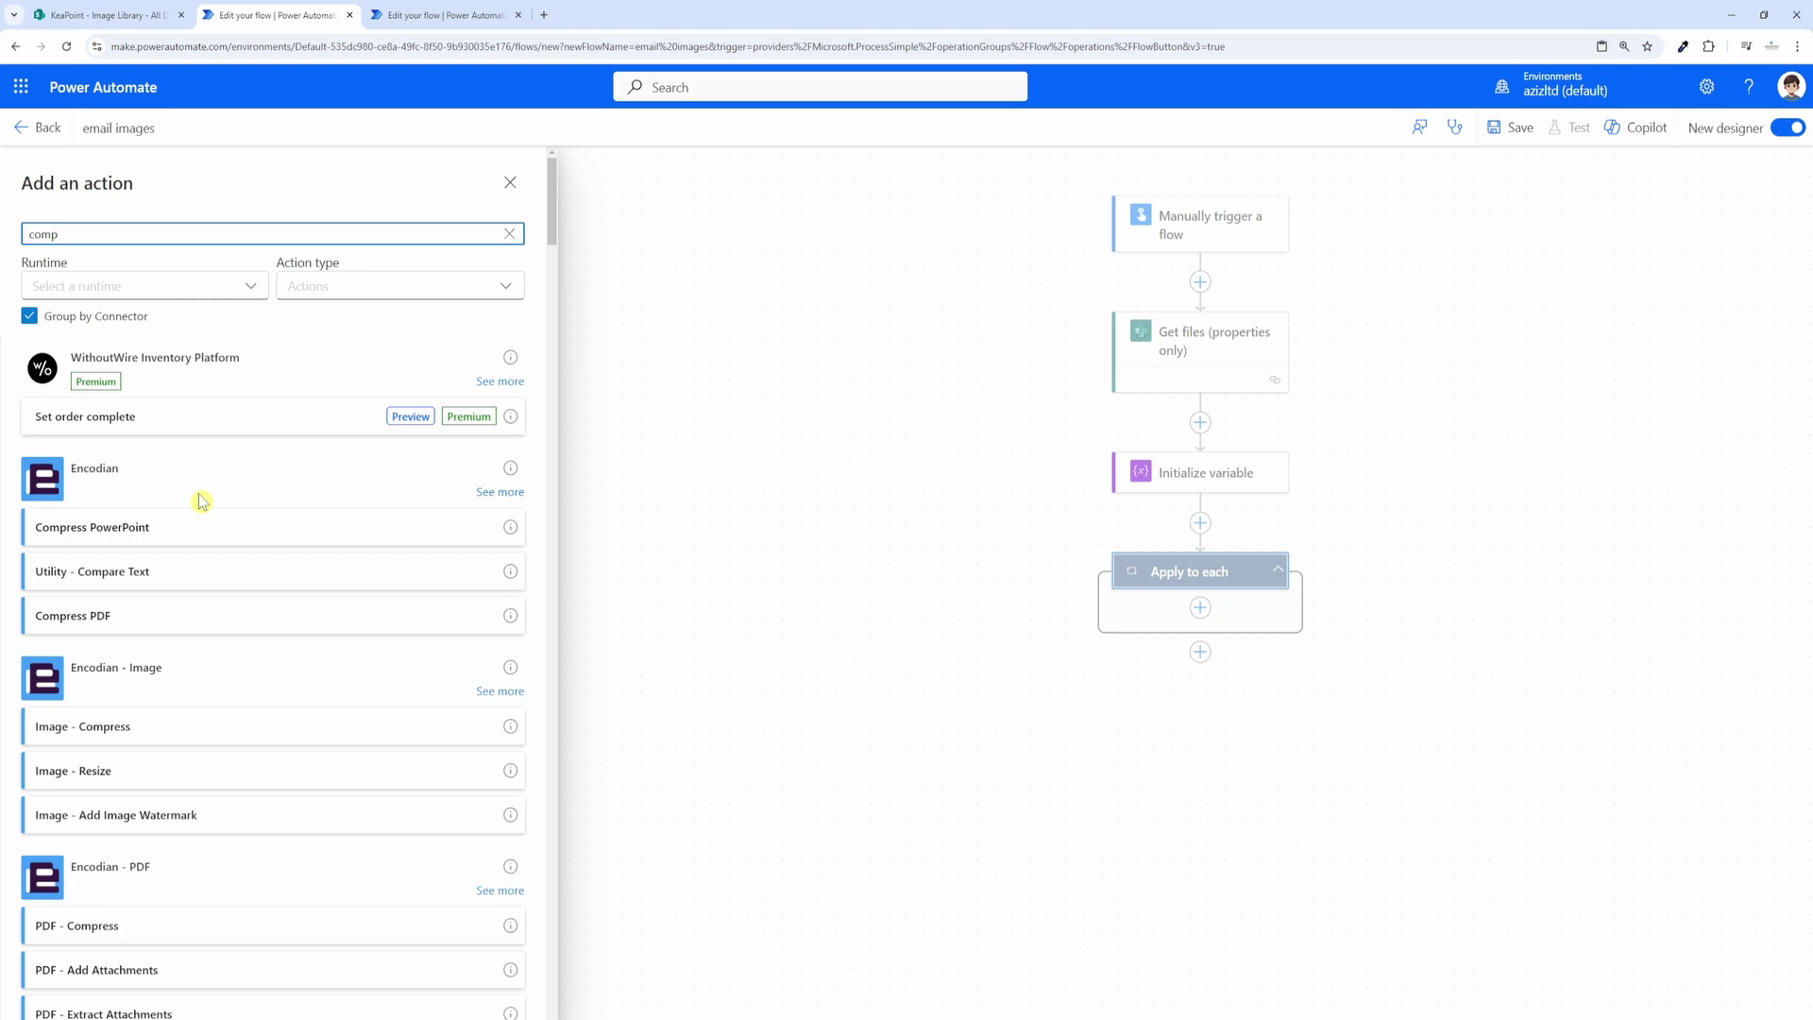
text(ose)
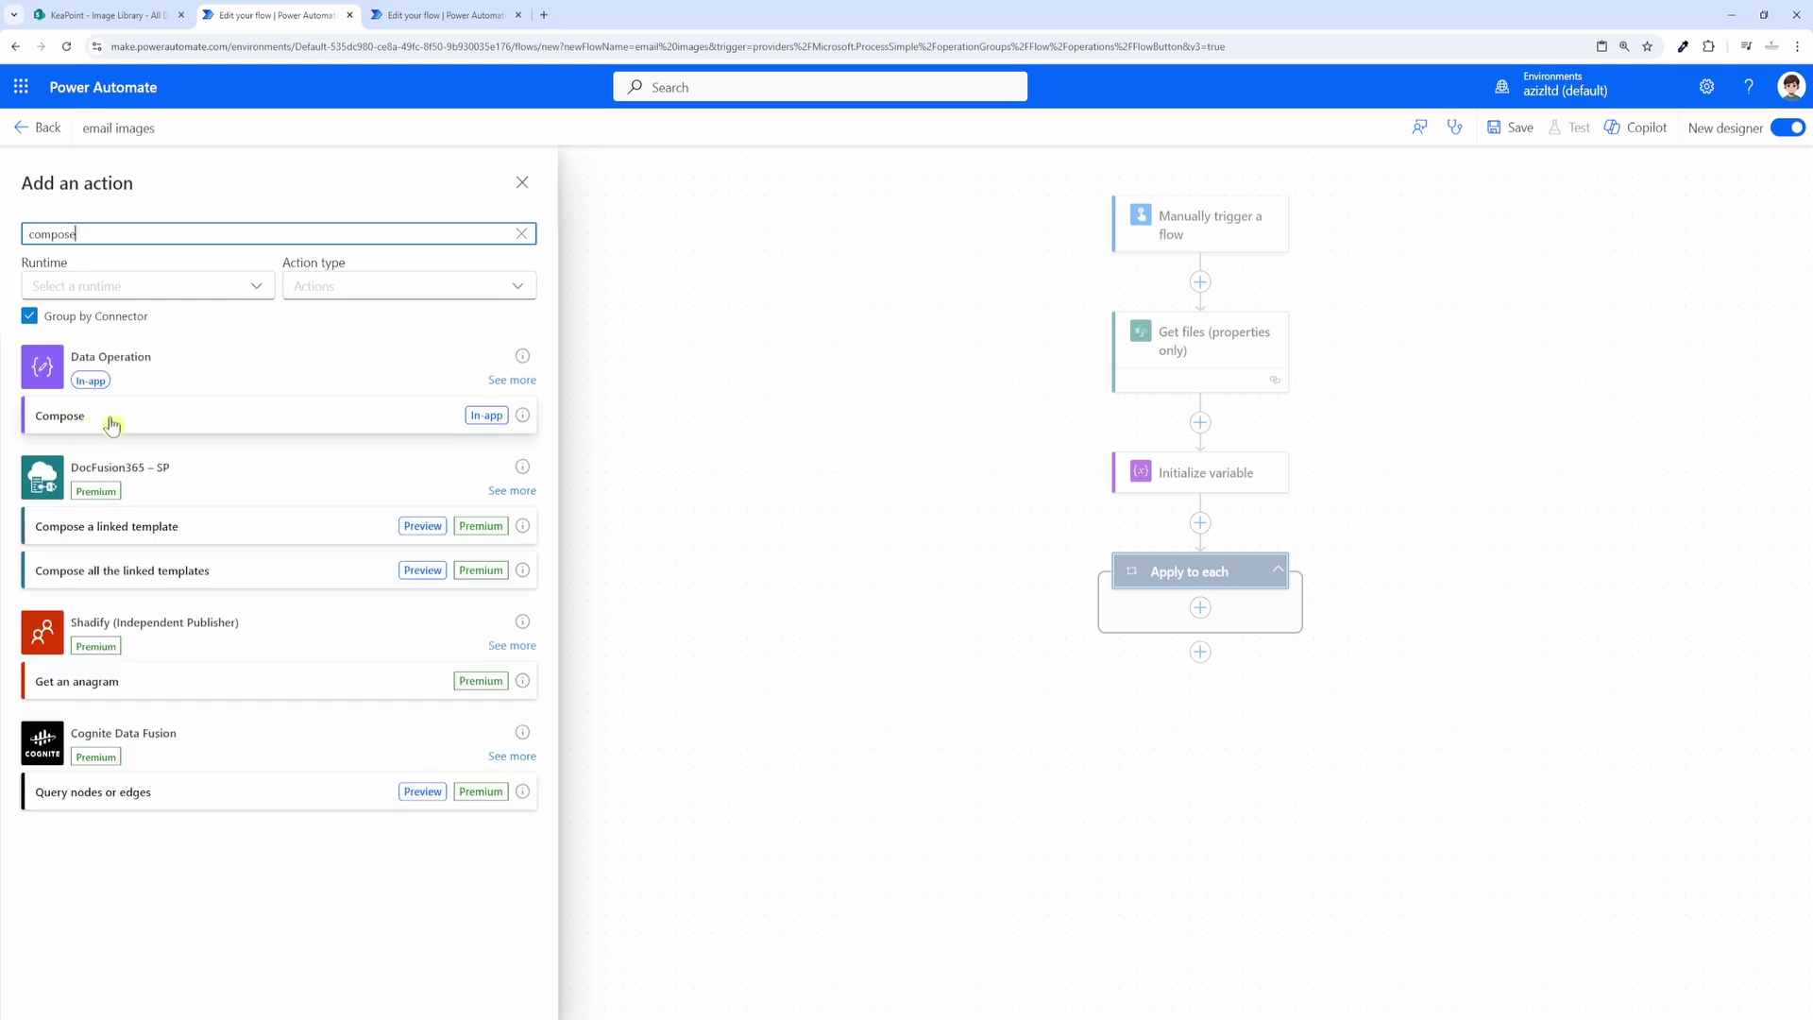
click(111, 426)
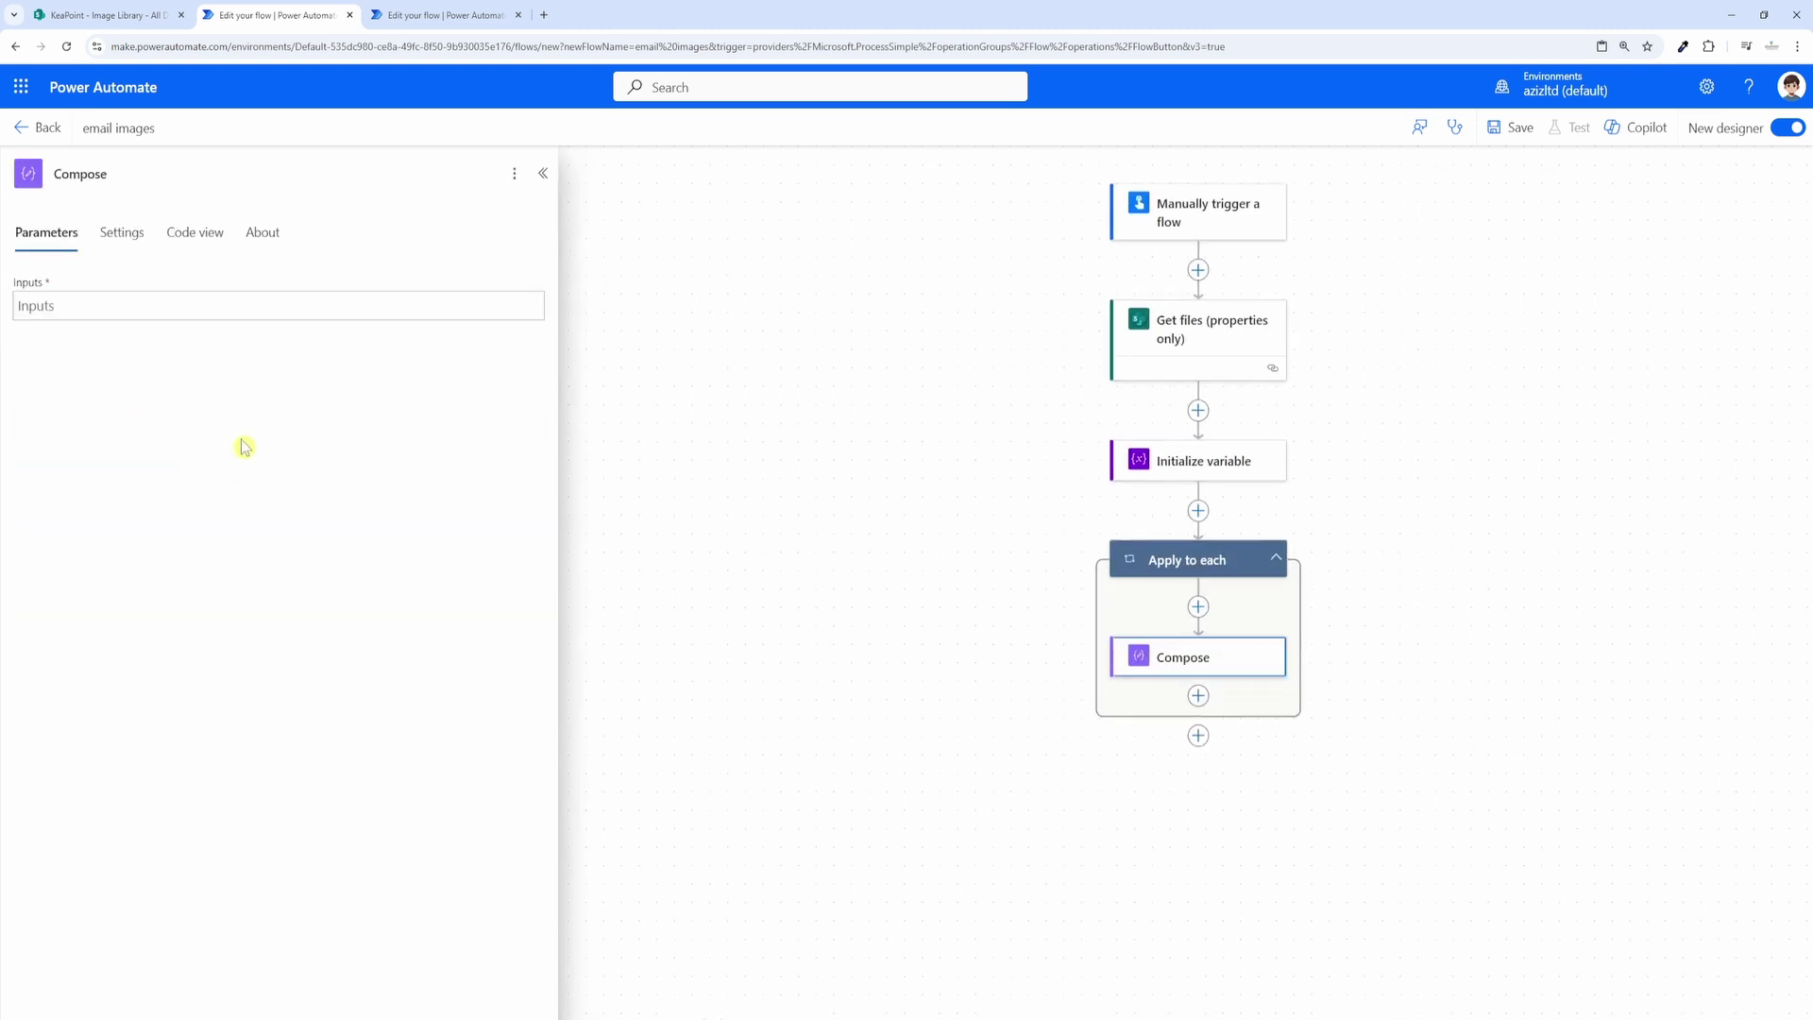
click(76, 307)
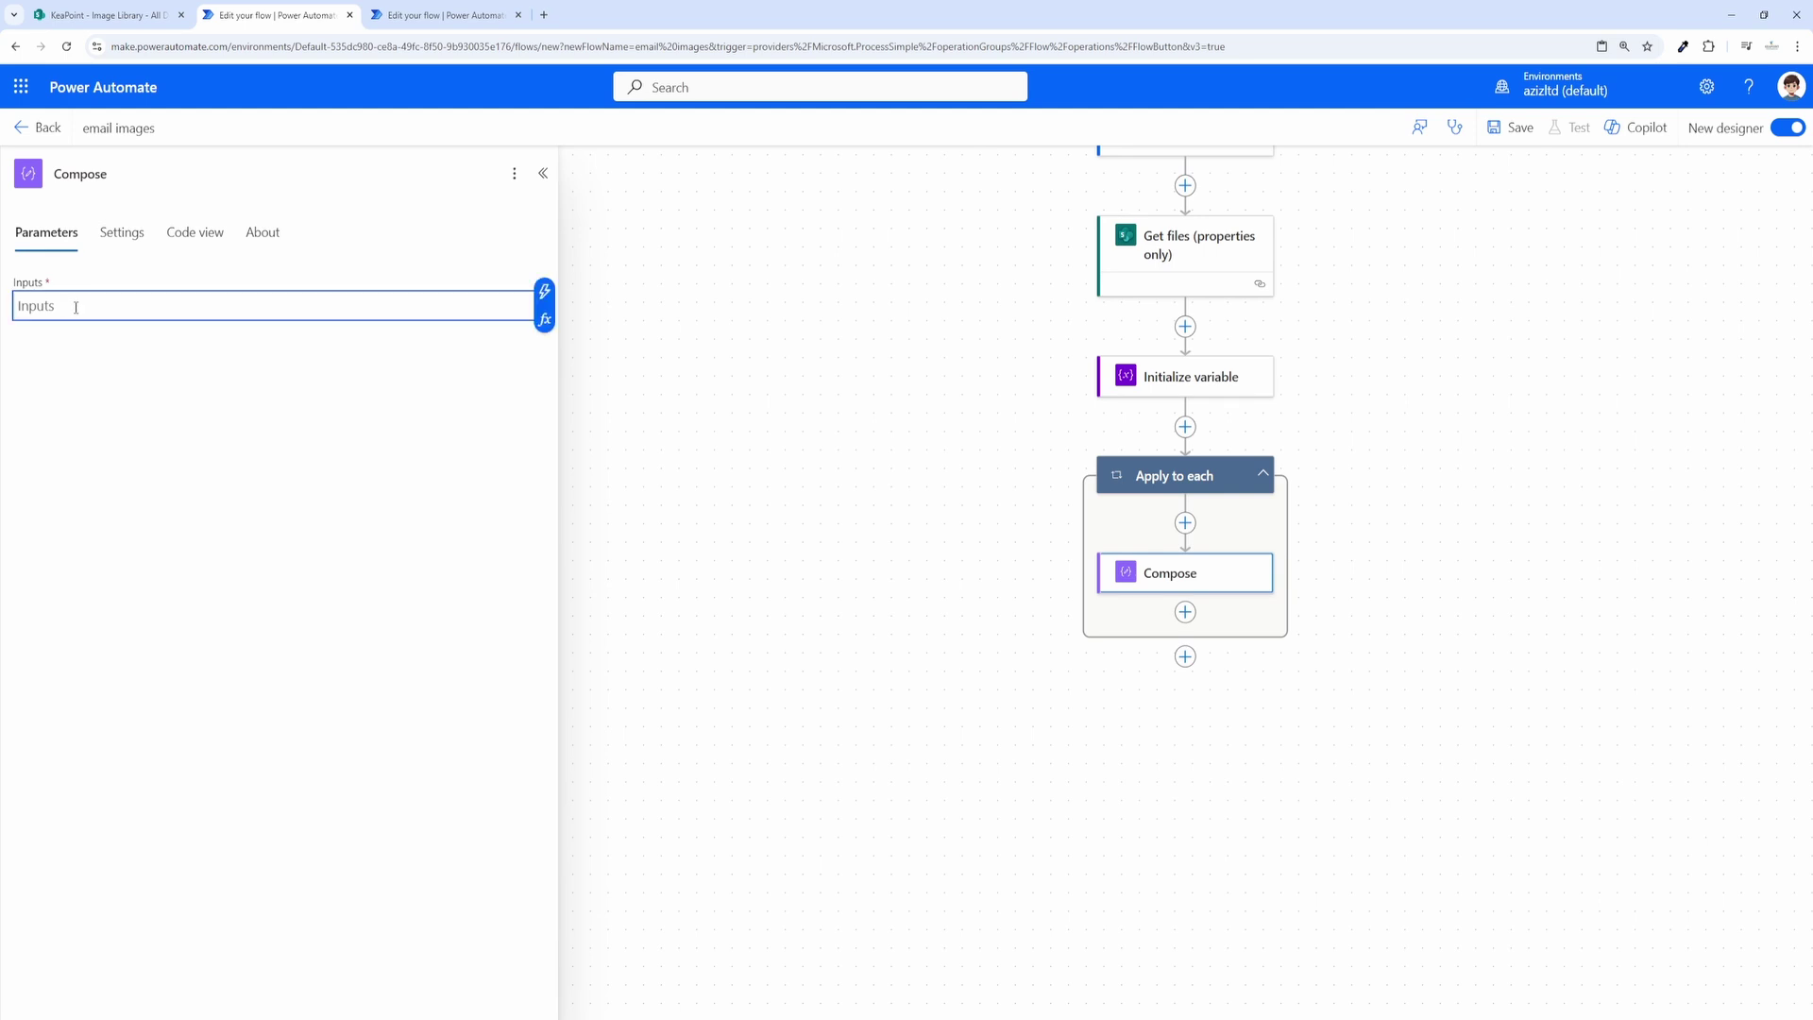
text(<img src=)
Step: Use Thumbnail Large as the image source and finish the tag with " alt="image" />
click(547, 303)
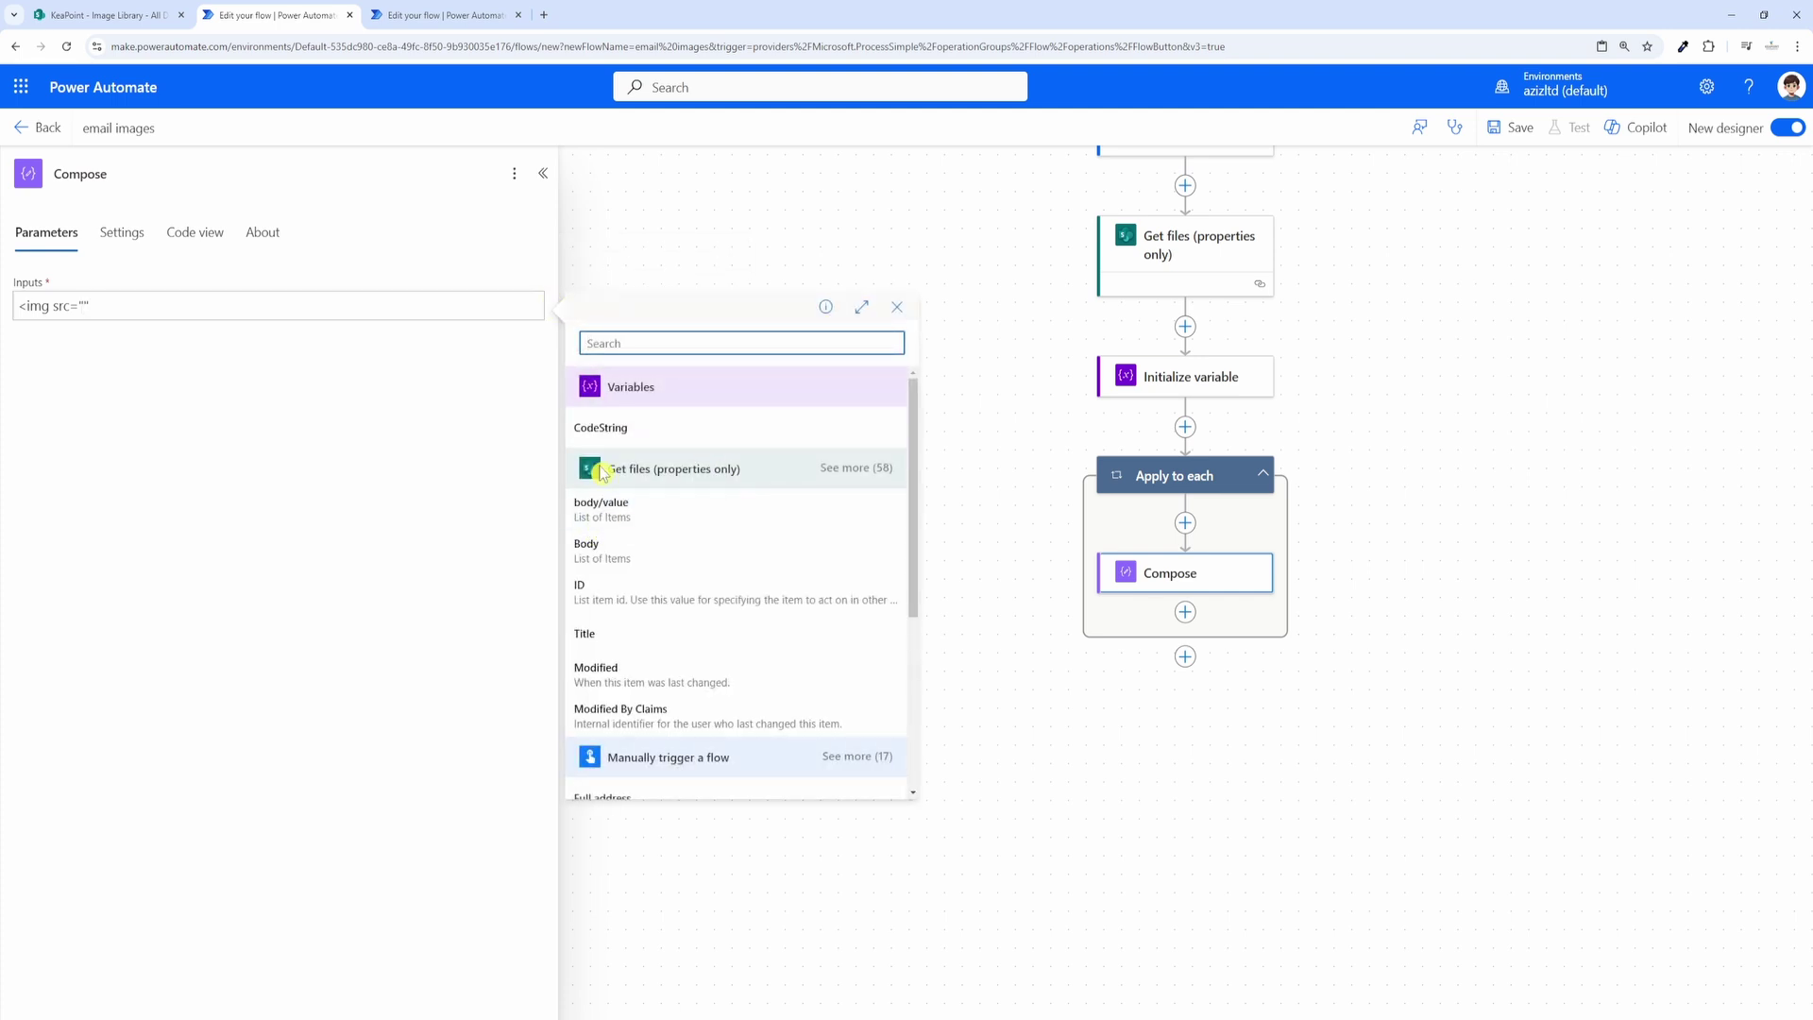
click(850, 480)
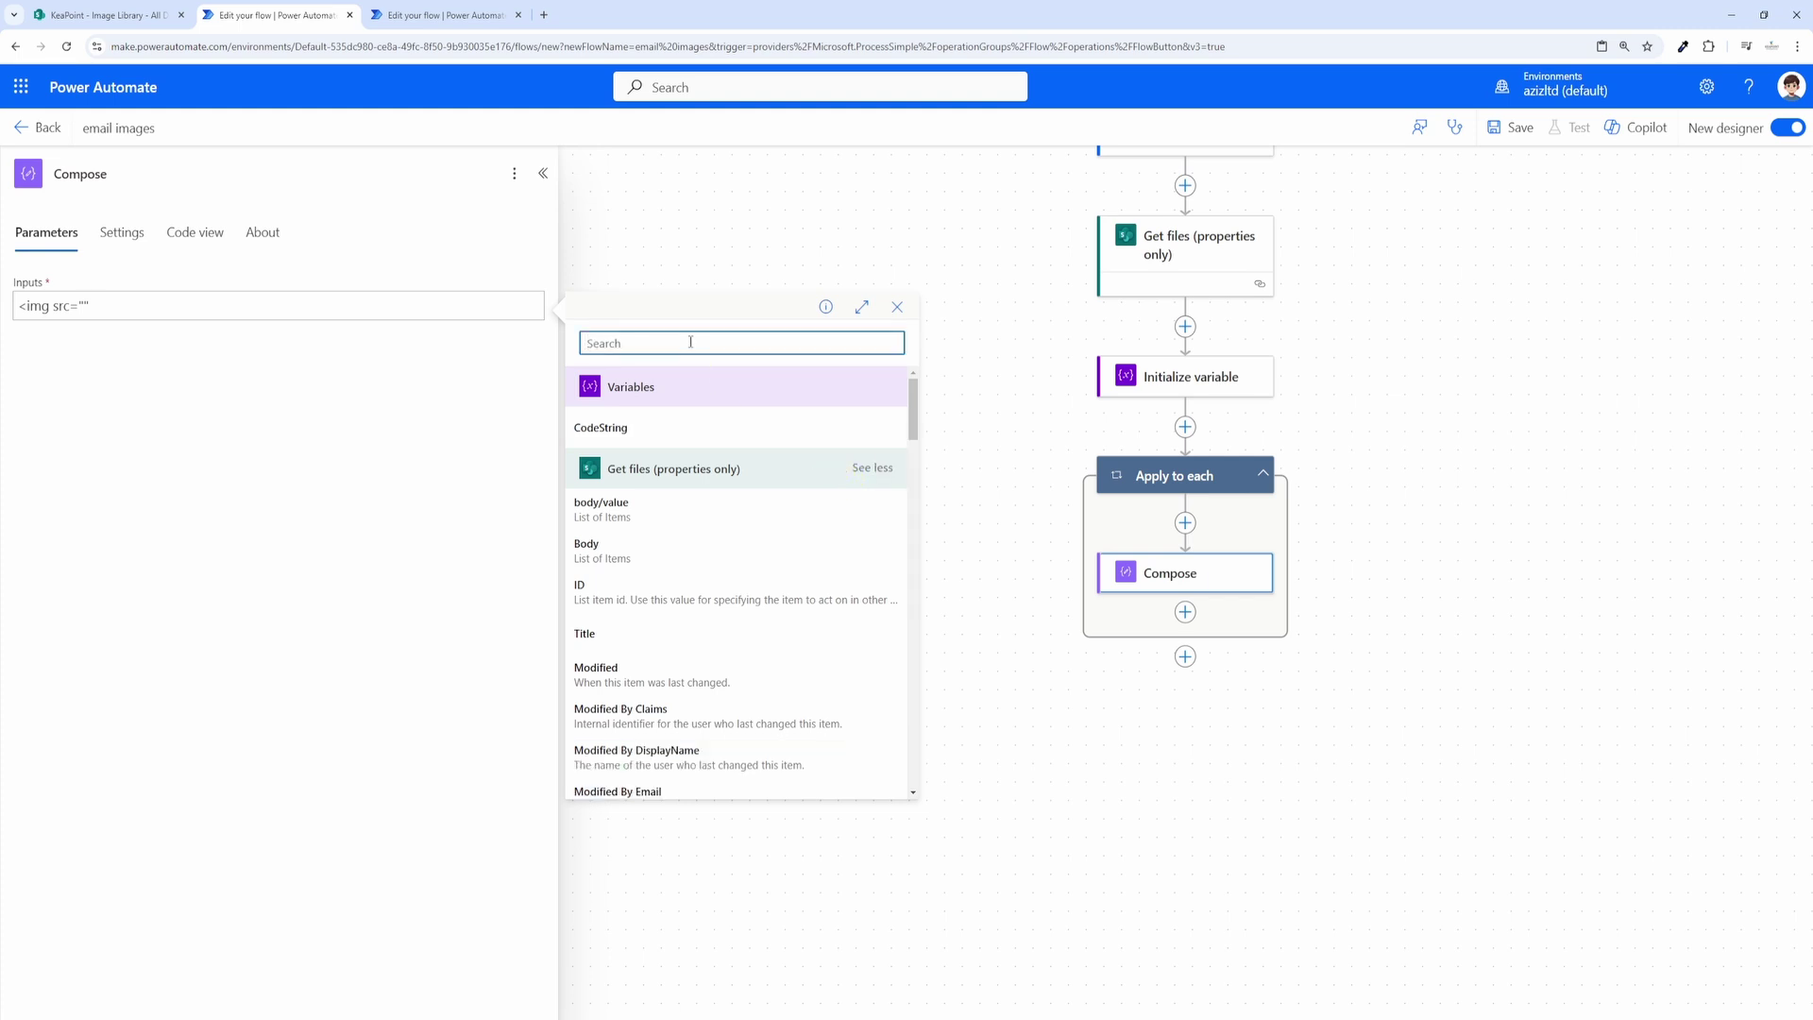
text(thu)
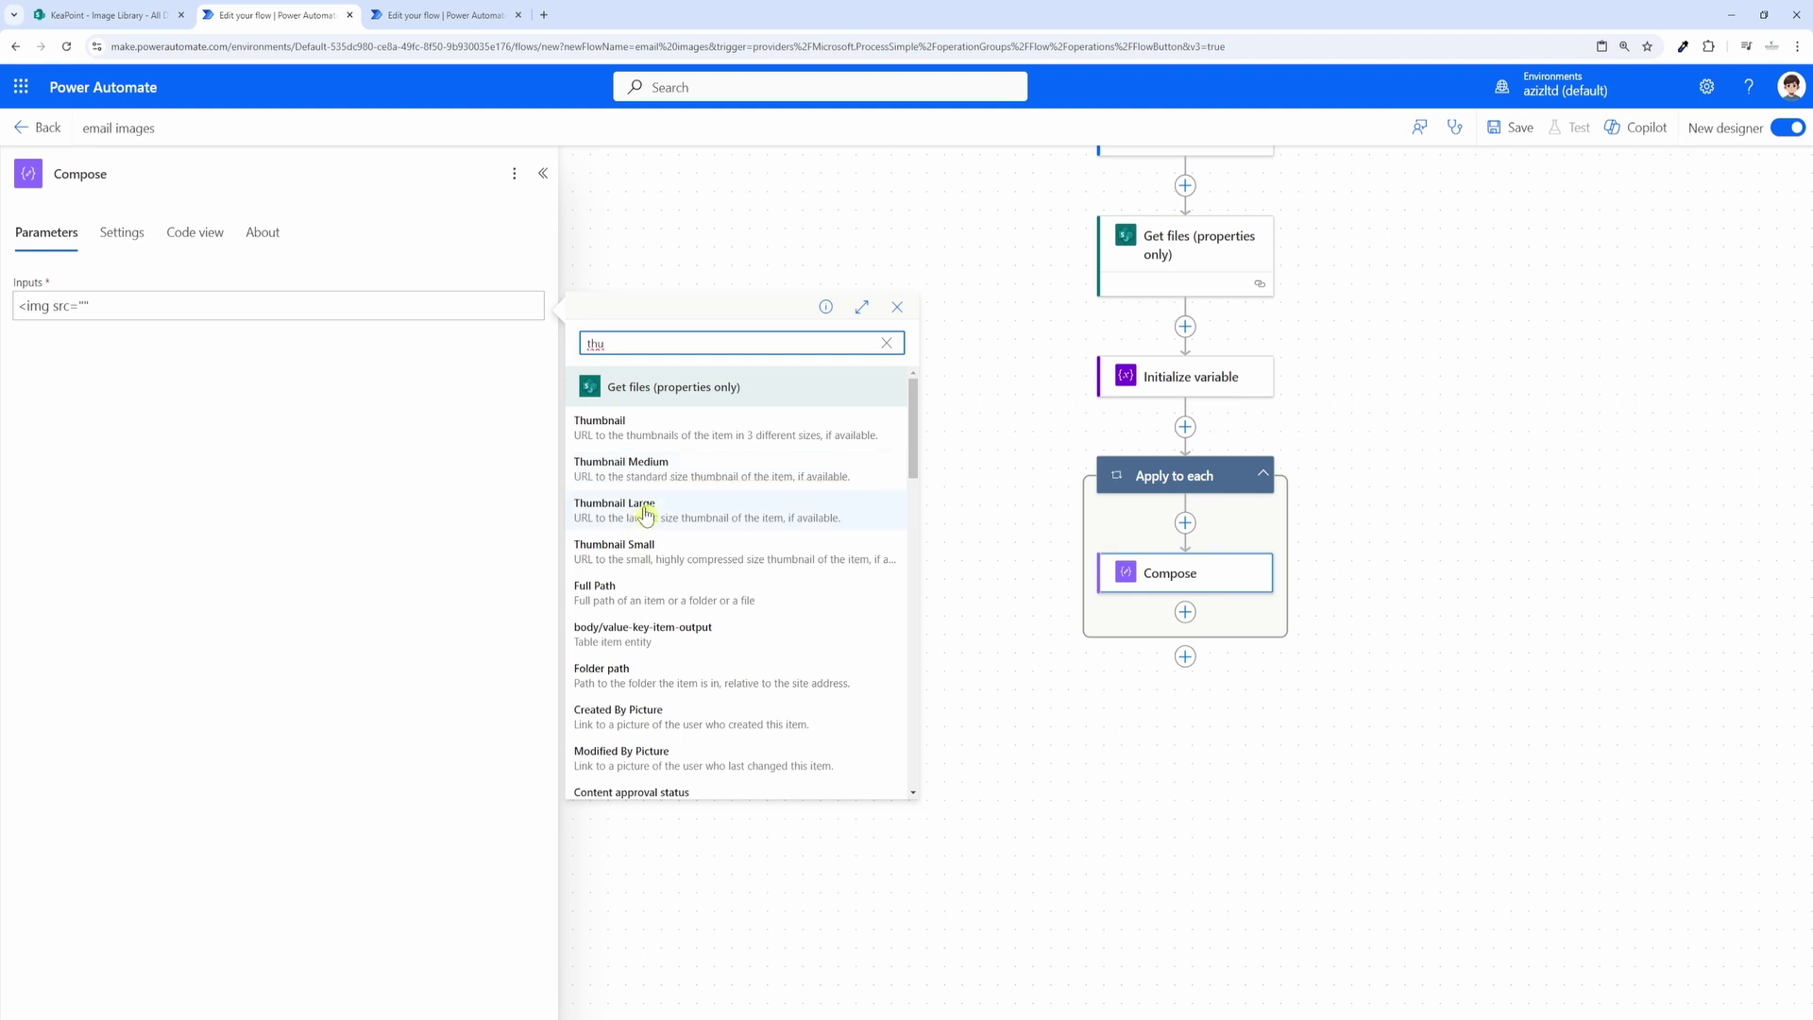
click(642, 507)
text(" alt)
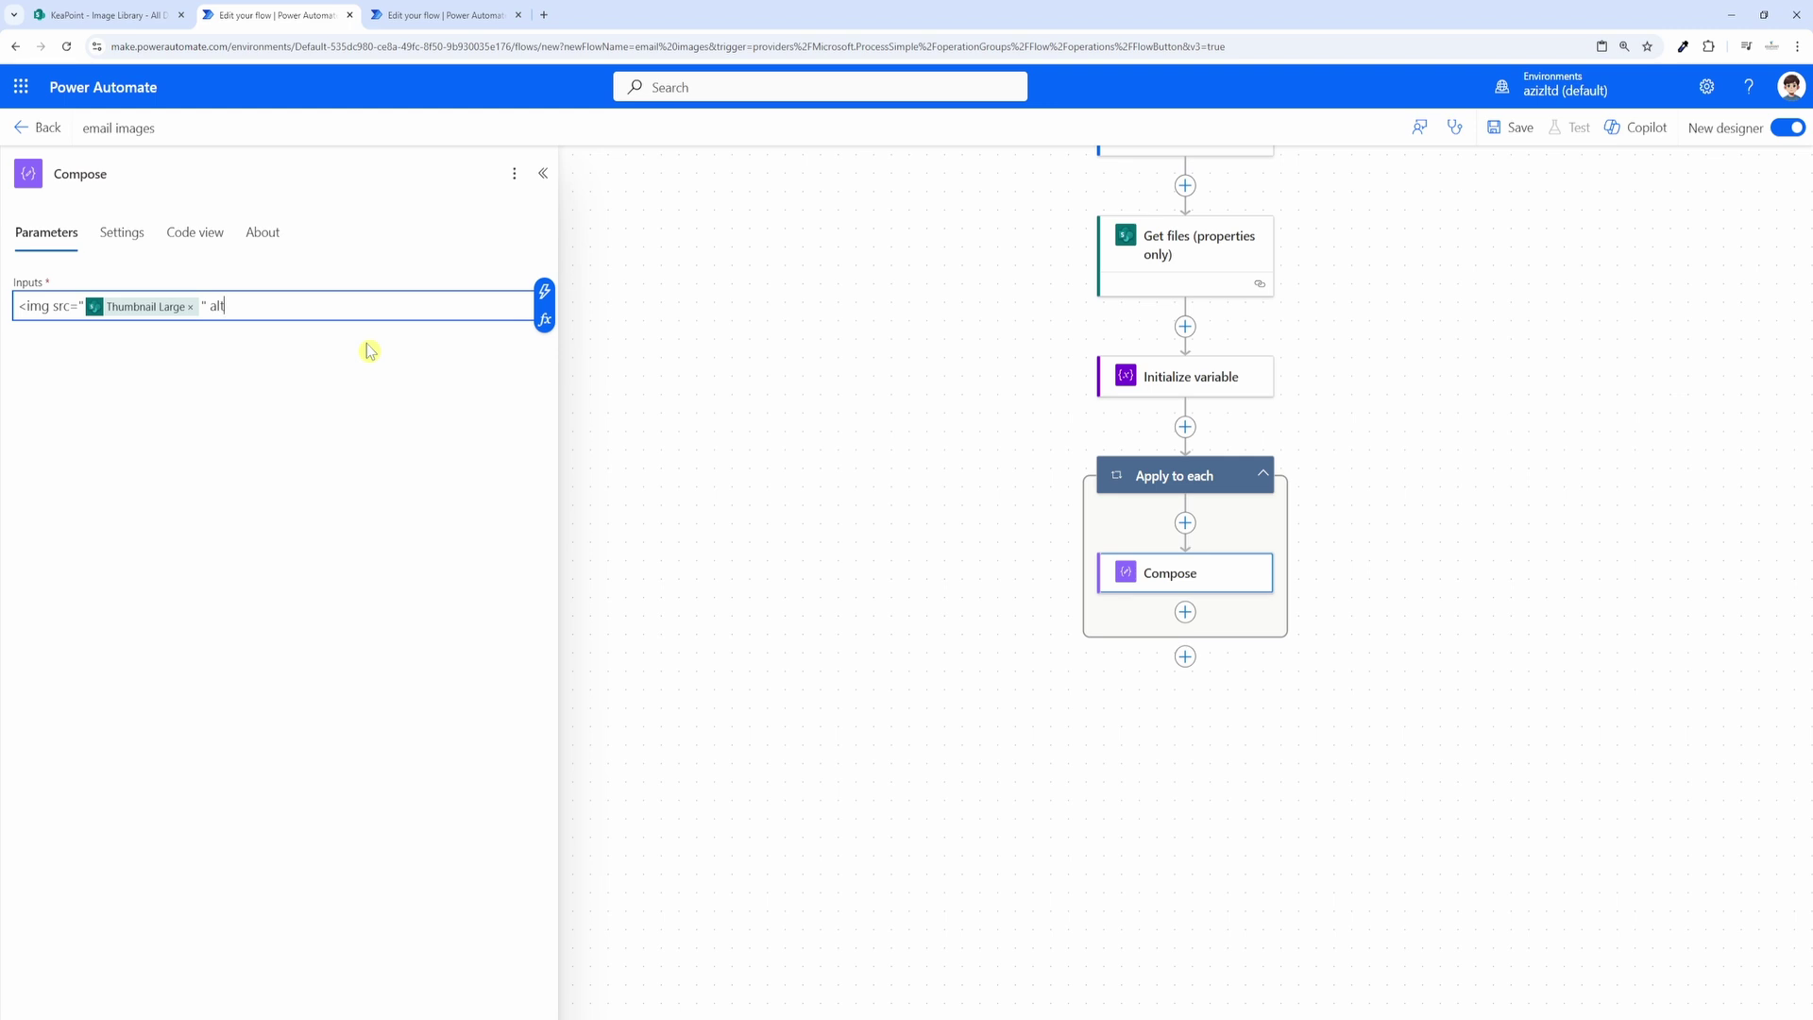
text(="image" />)
Step: Replace the Compose input with the div/h2/img HTML and fix its margin-bottom: 20px; style
key(ctrl+a)
text(<div style=" margin-bottom: 20px;">   <h2> Name </h2>   <img src=" Thumbnail Medium " alt="Image" /> </div>)
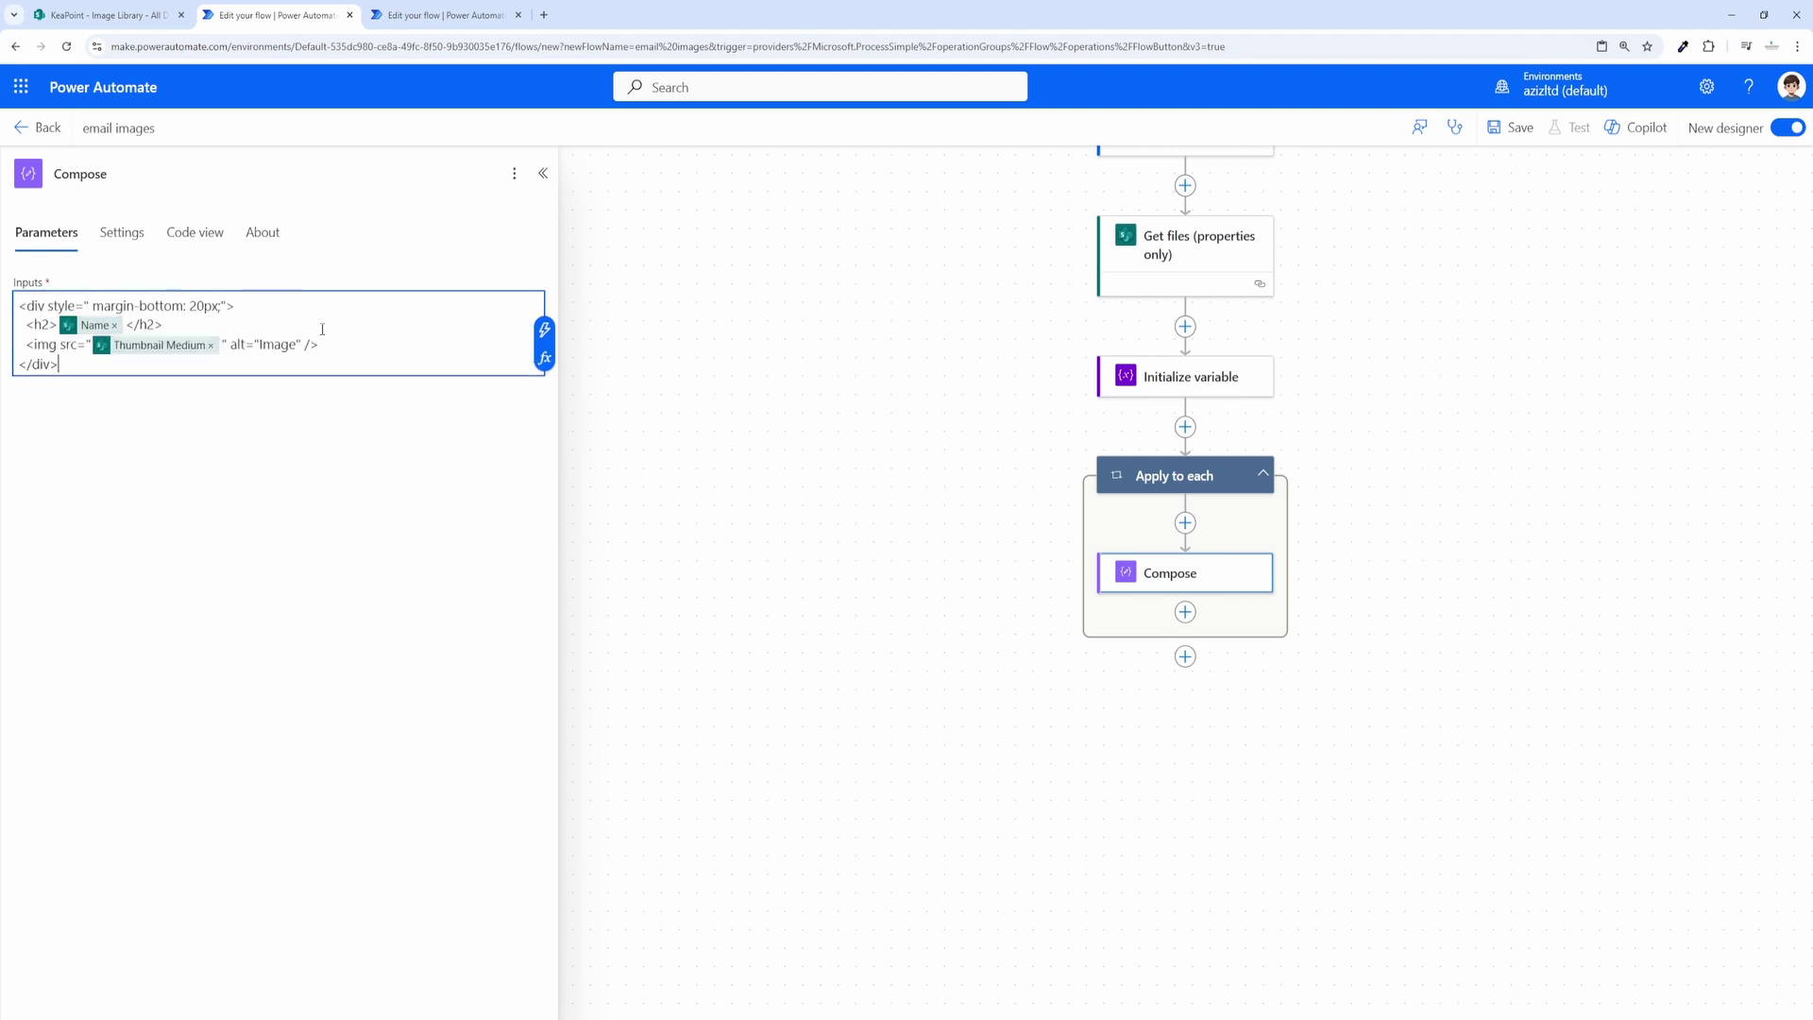
click(57, 307)
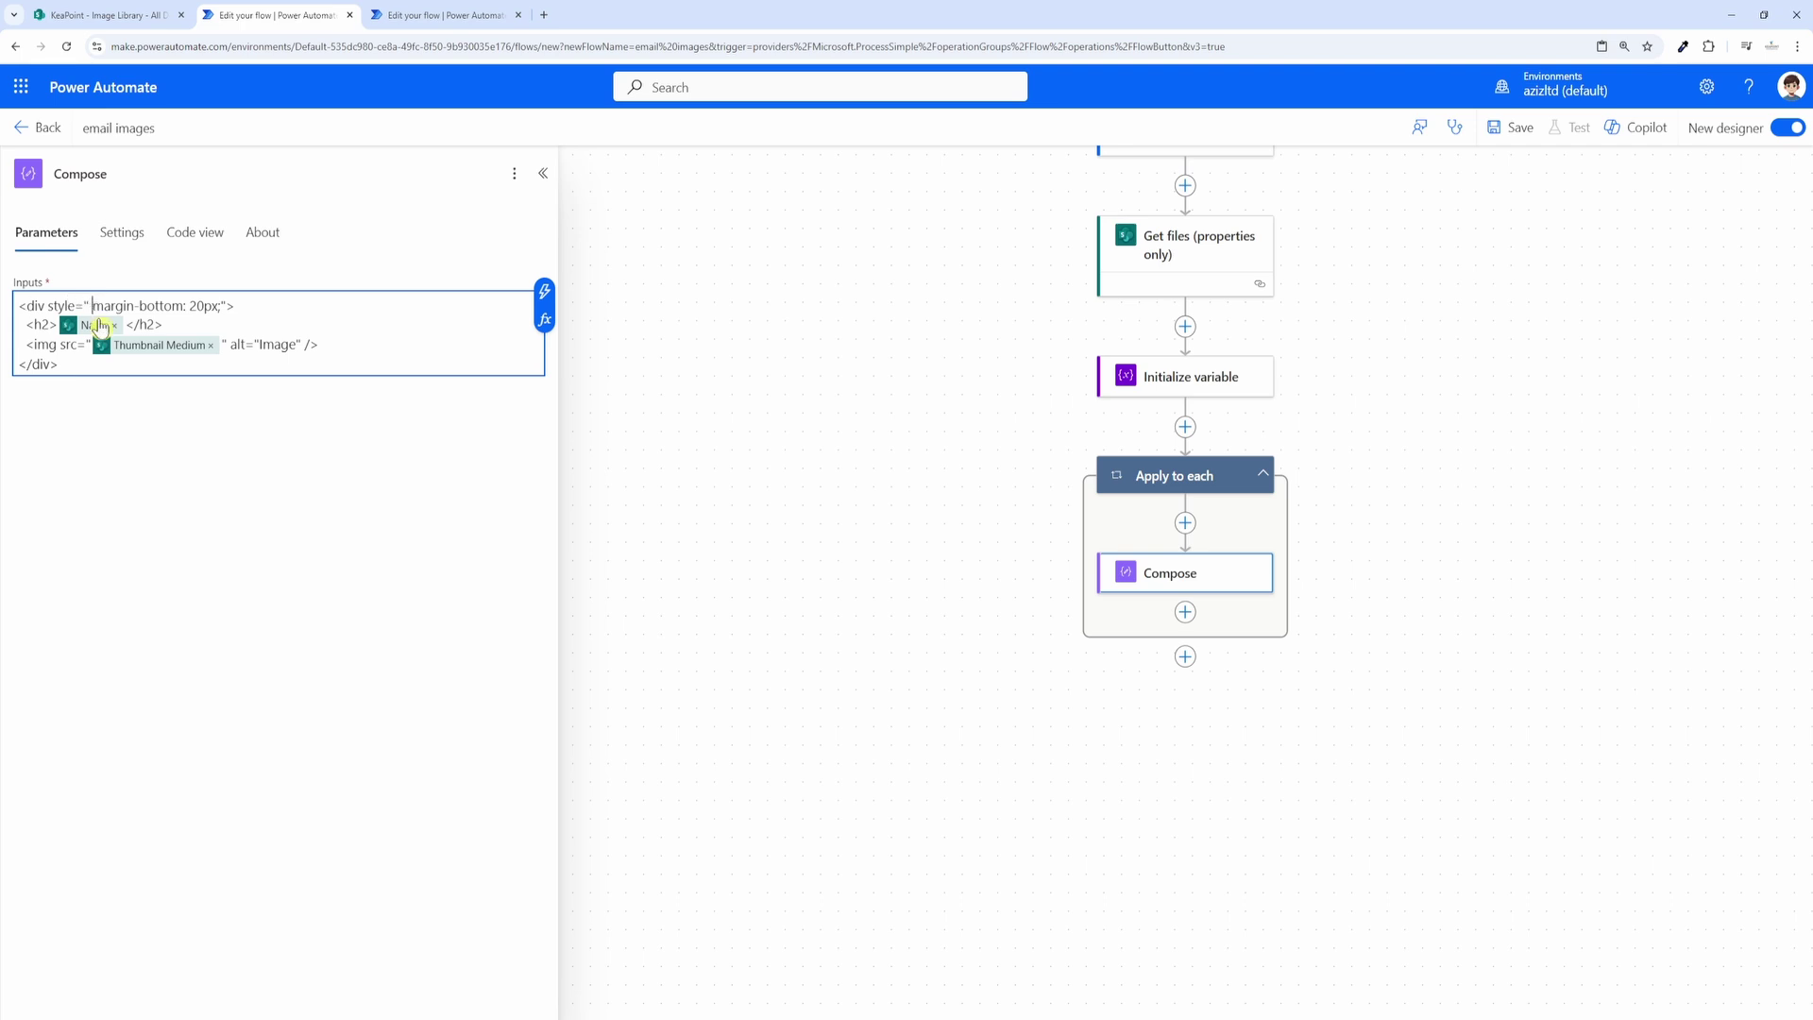
key(BackSpace)
drag(214, 304, 90, 305)
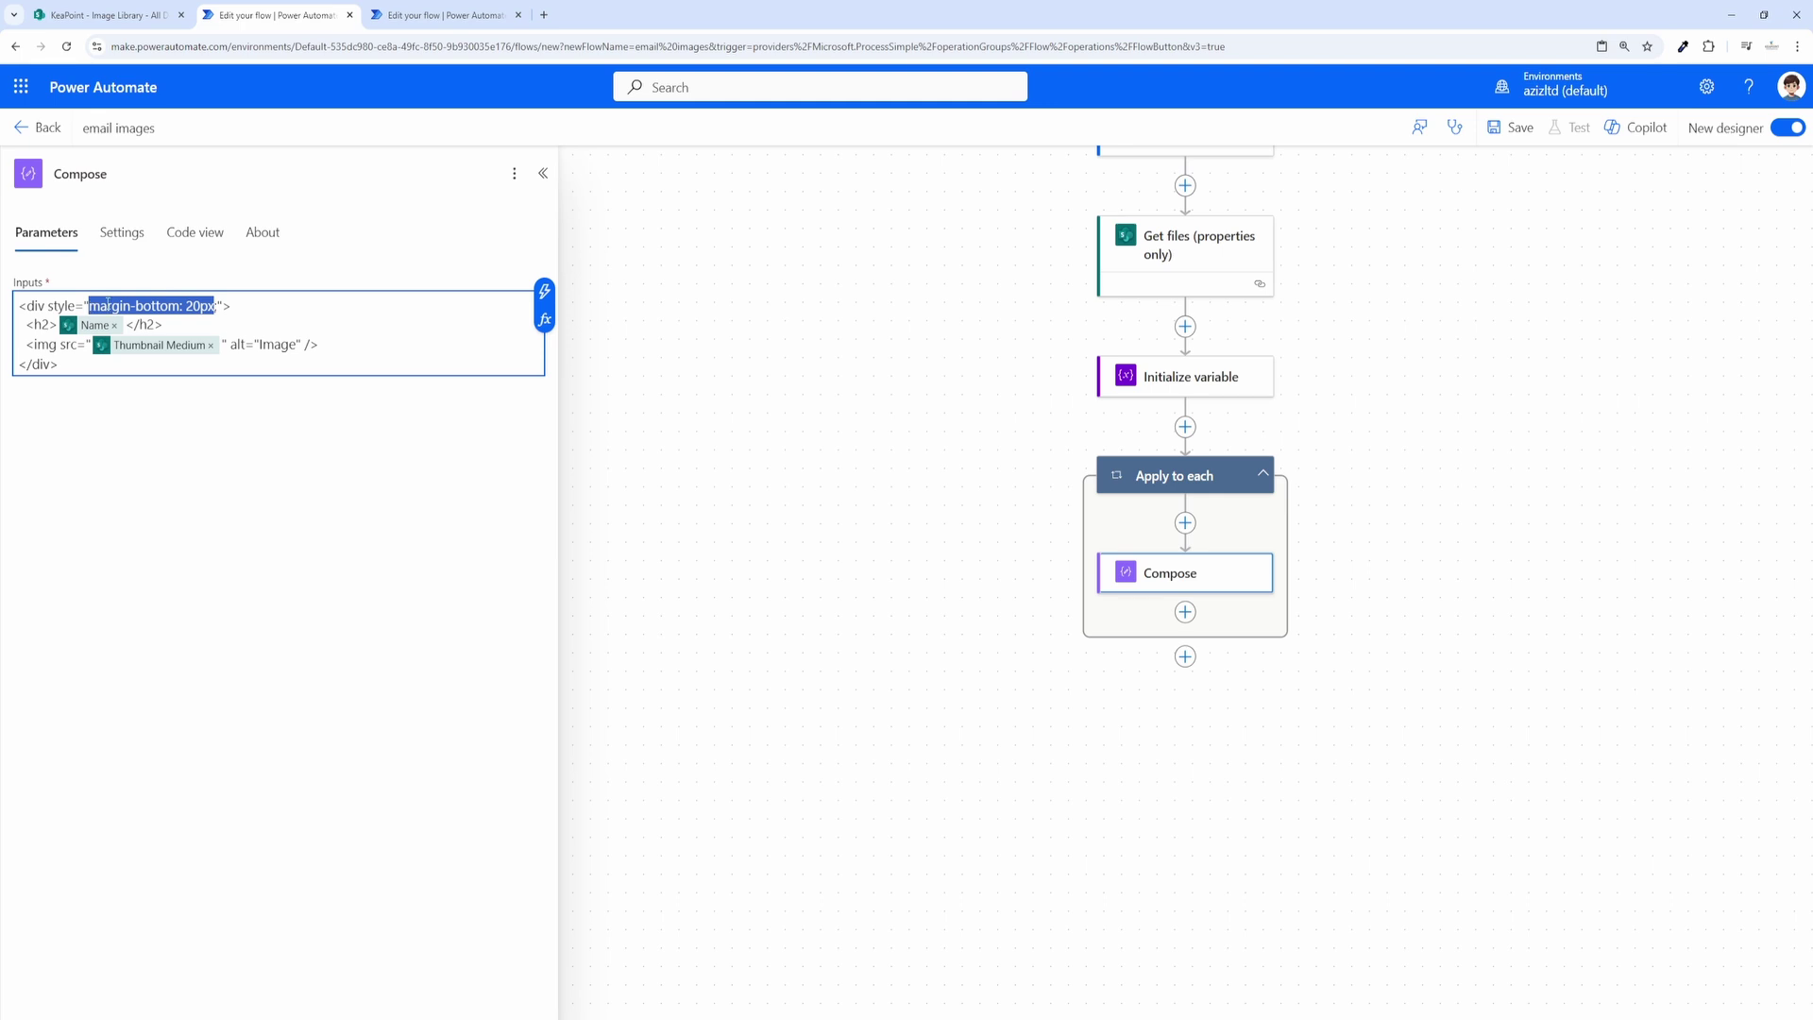
key(Right)
text(;)
key(Down)
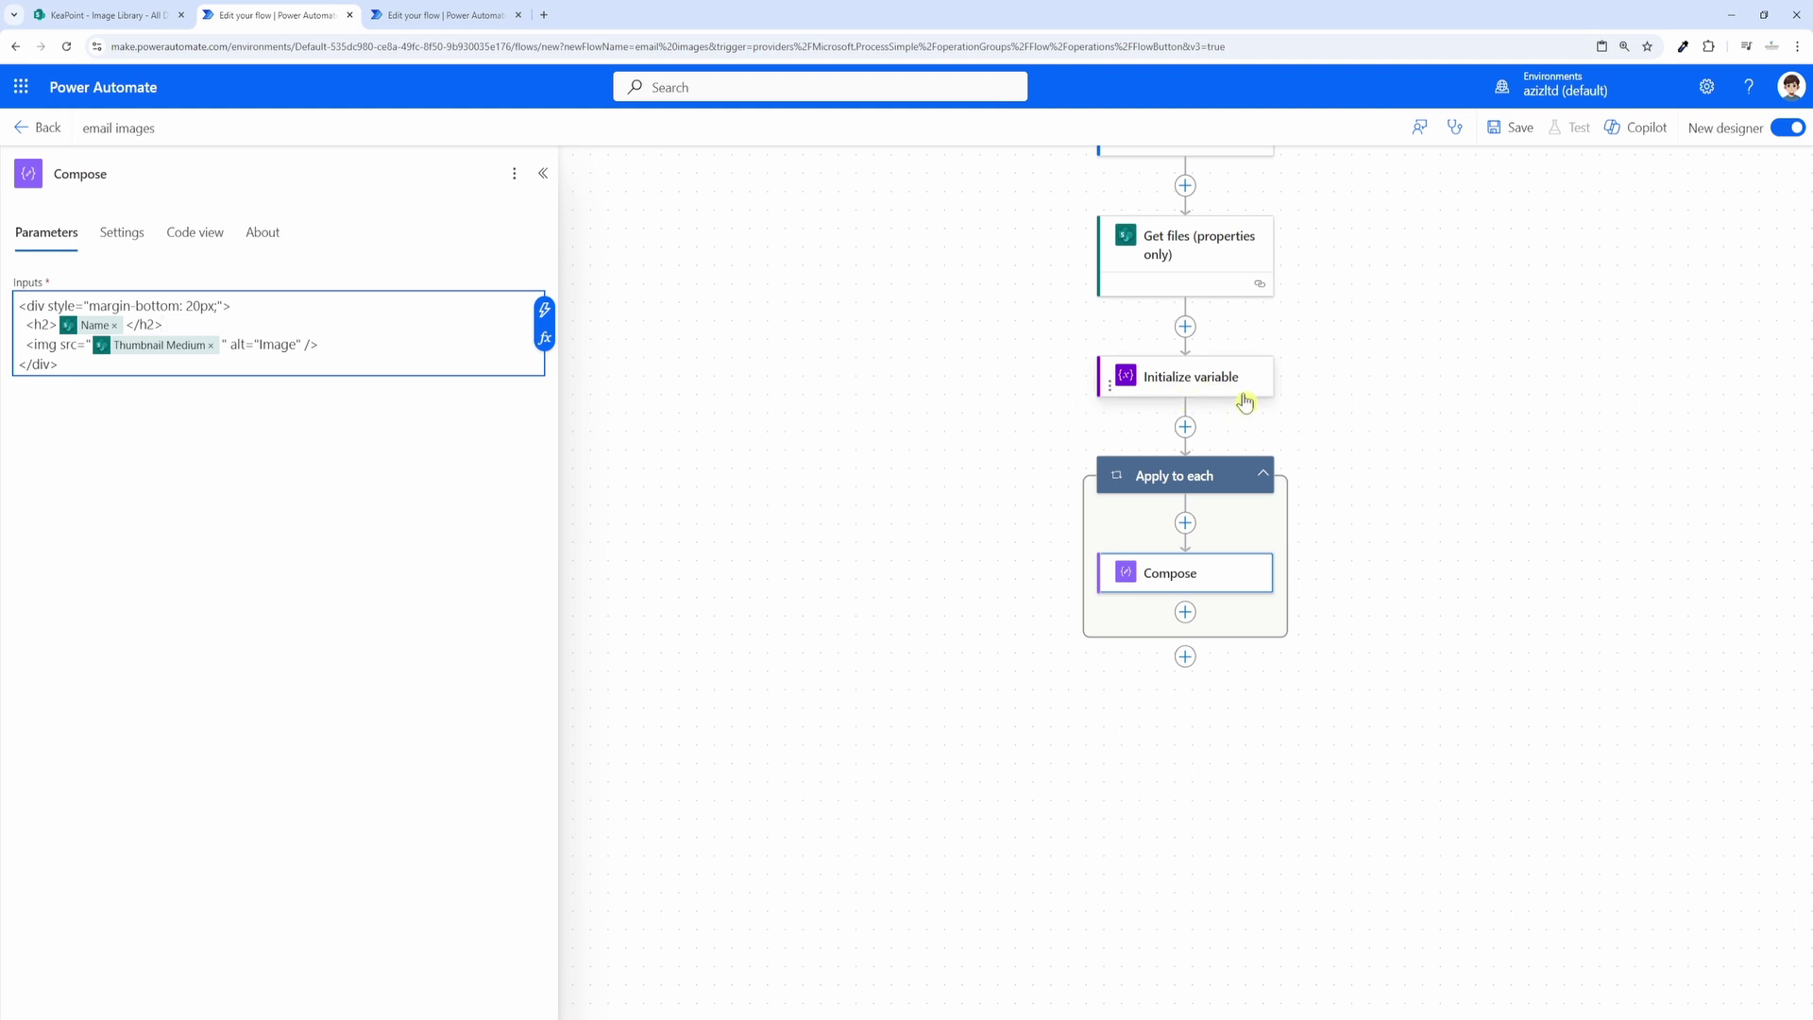
Step: Search for an 'append' action to add below Compose inside the loop
click(1187, 614)
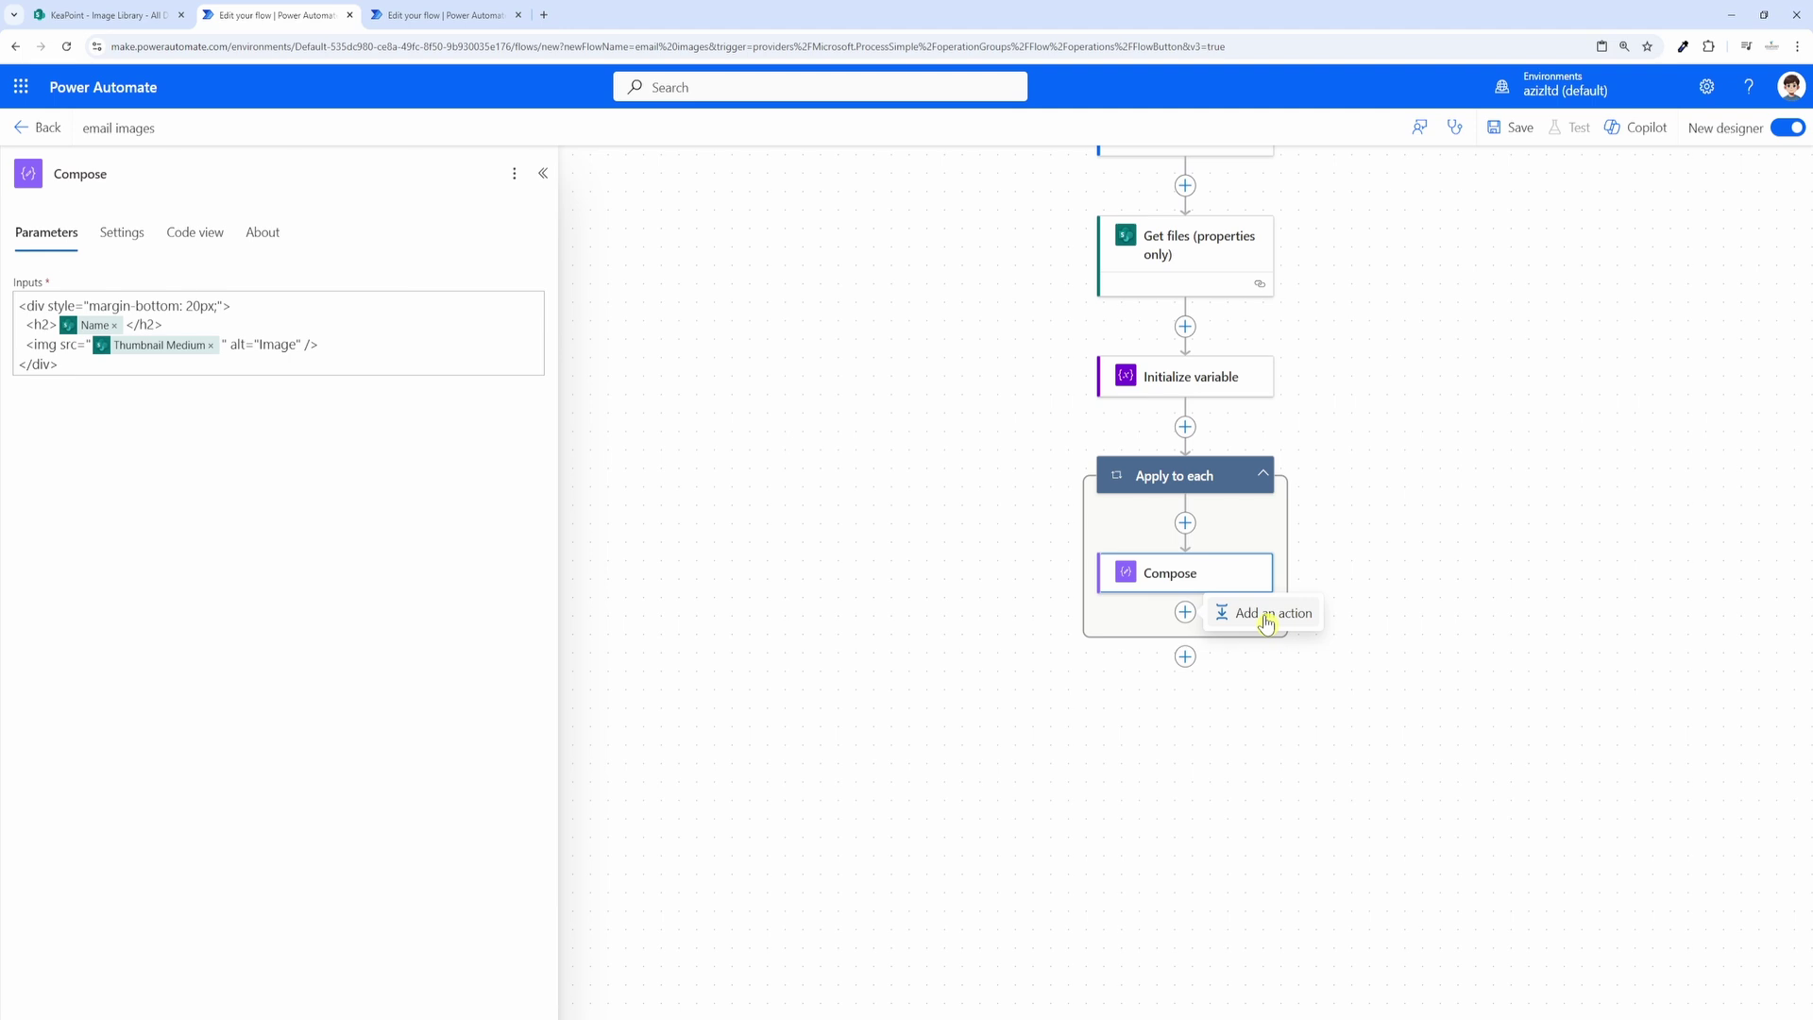
click(1266, 616)
text(append)
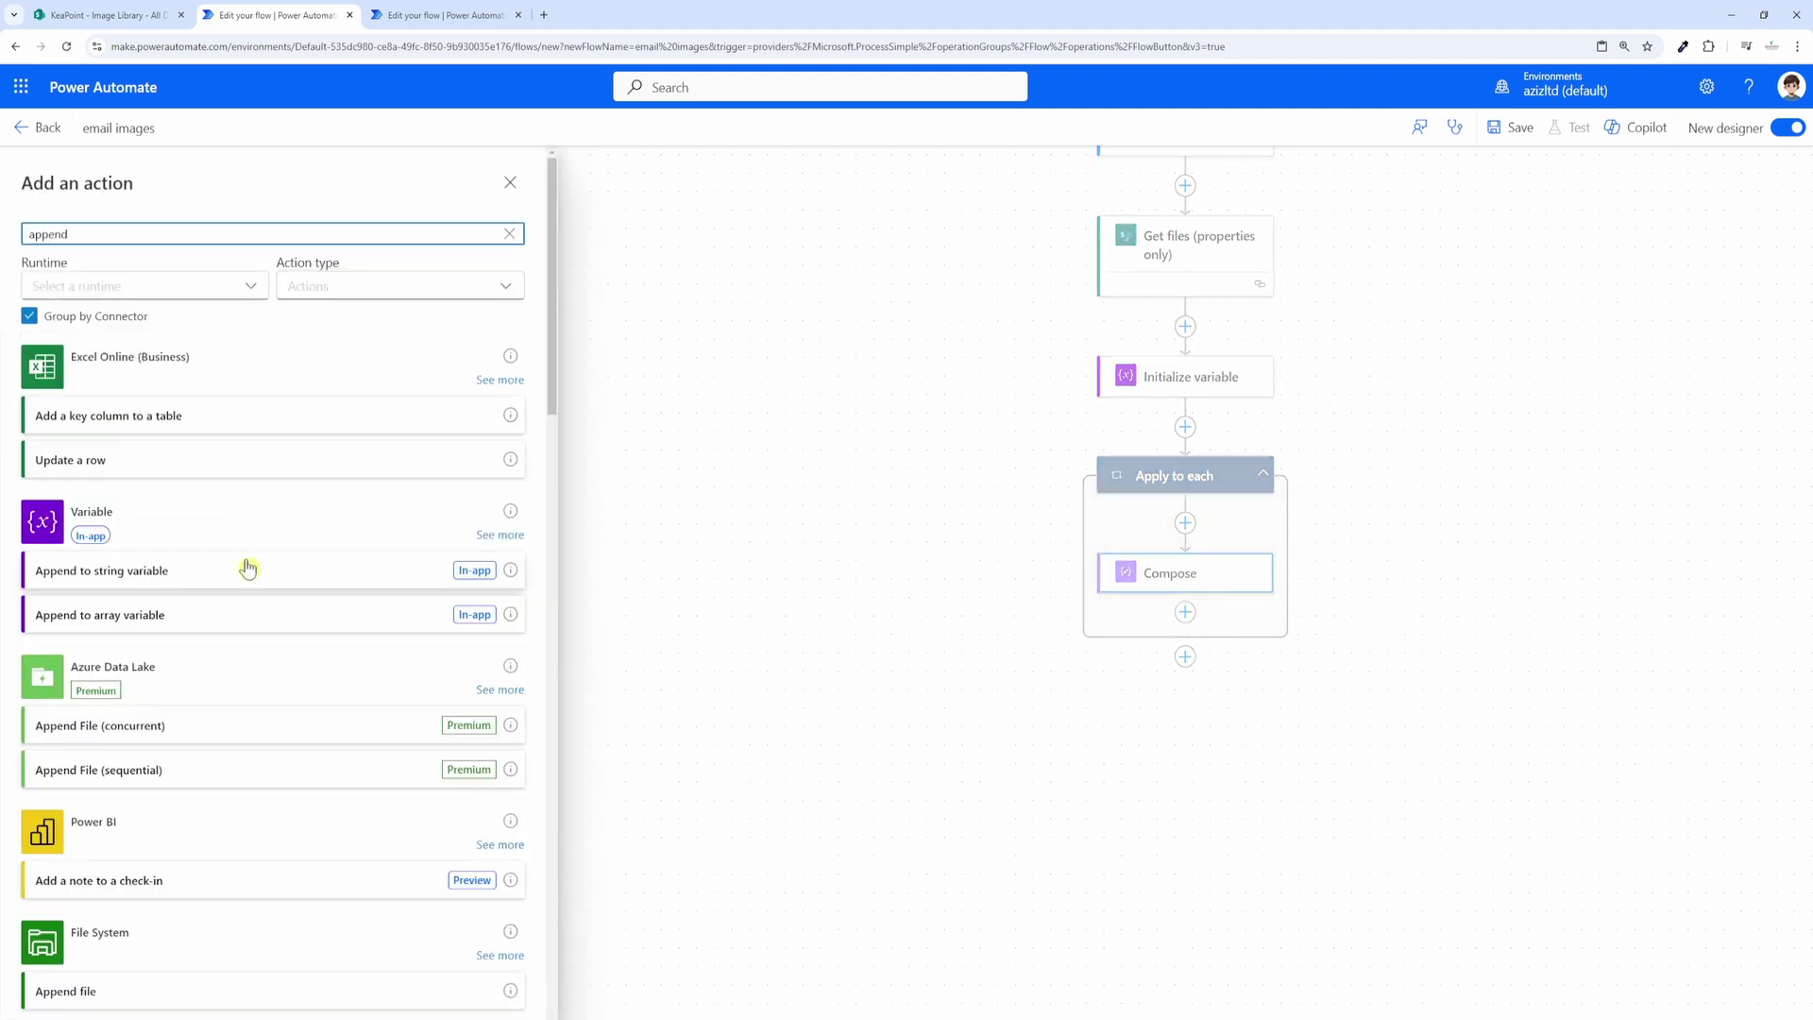
Step: Add an Append to string variable step that appends the Compose Outputs to CodeString
click(183, 580)
click(522, 305)
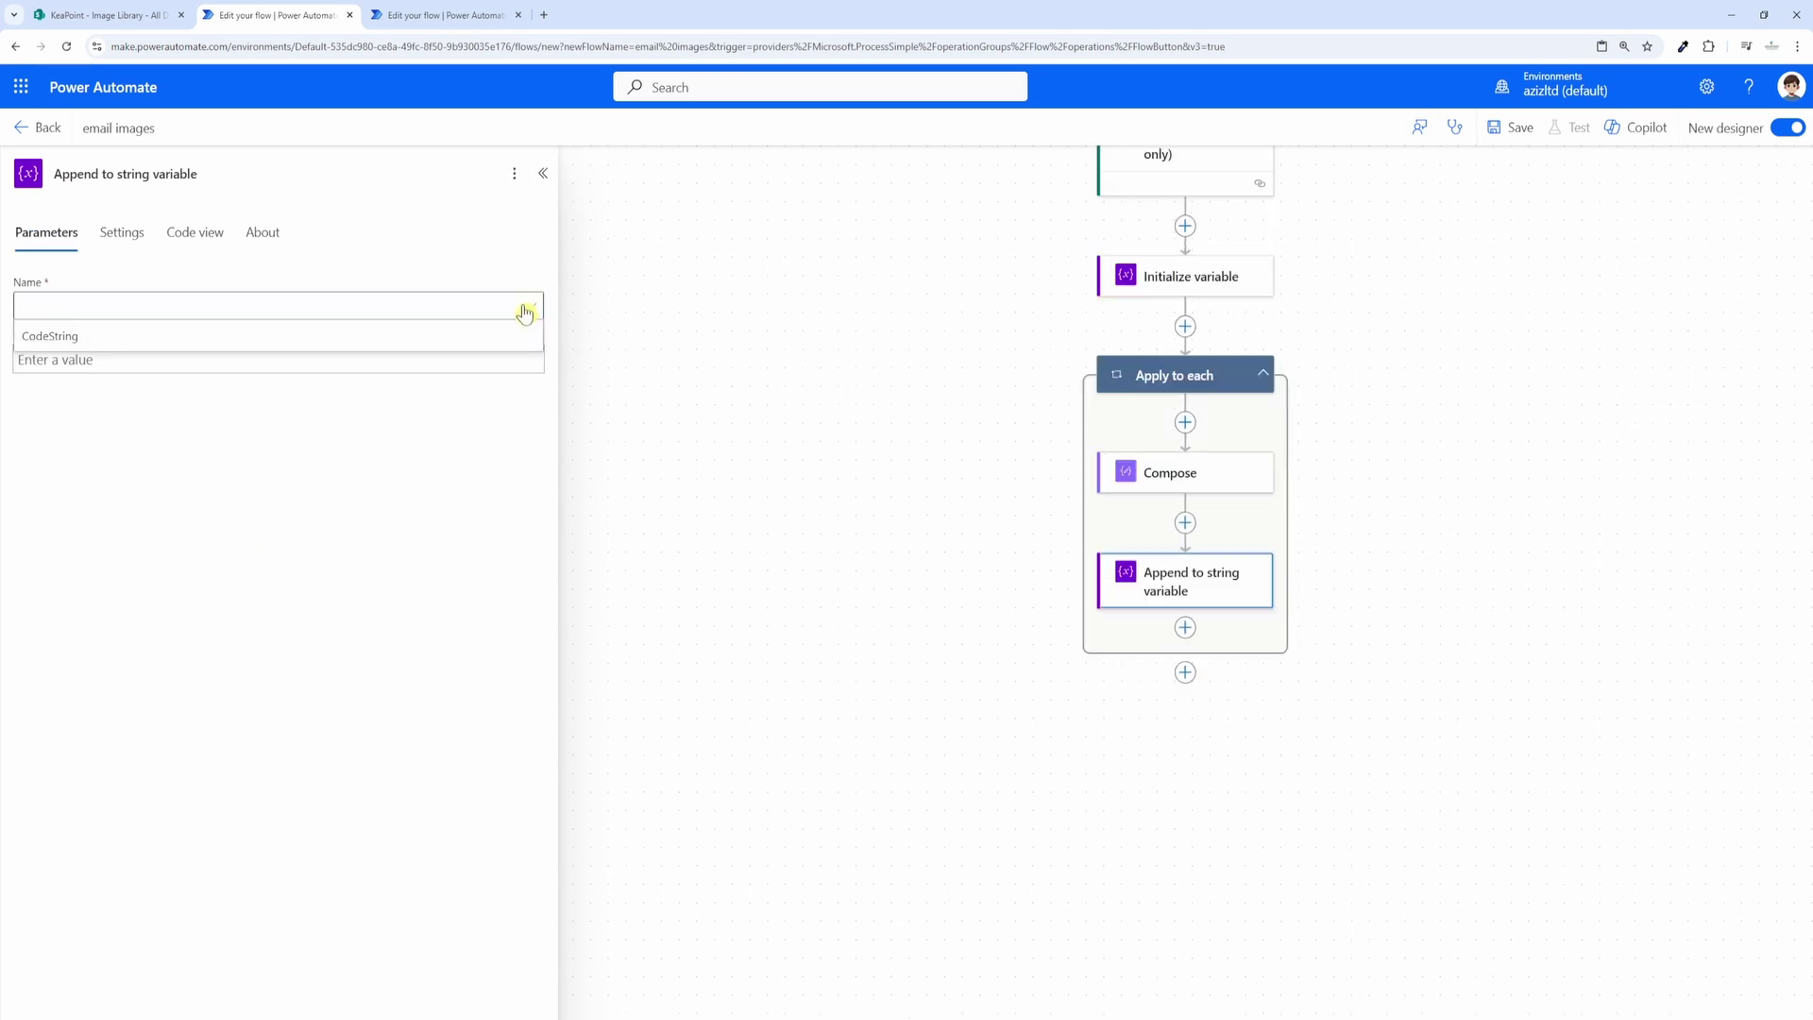
click(67, 340)
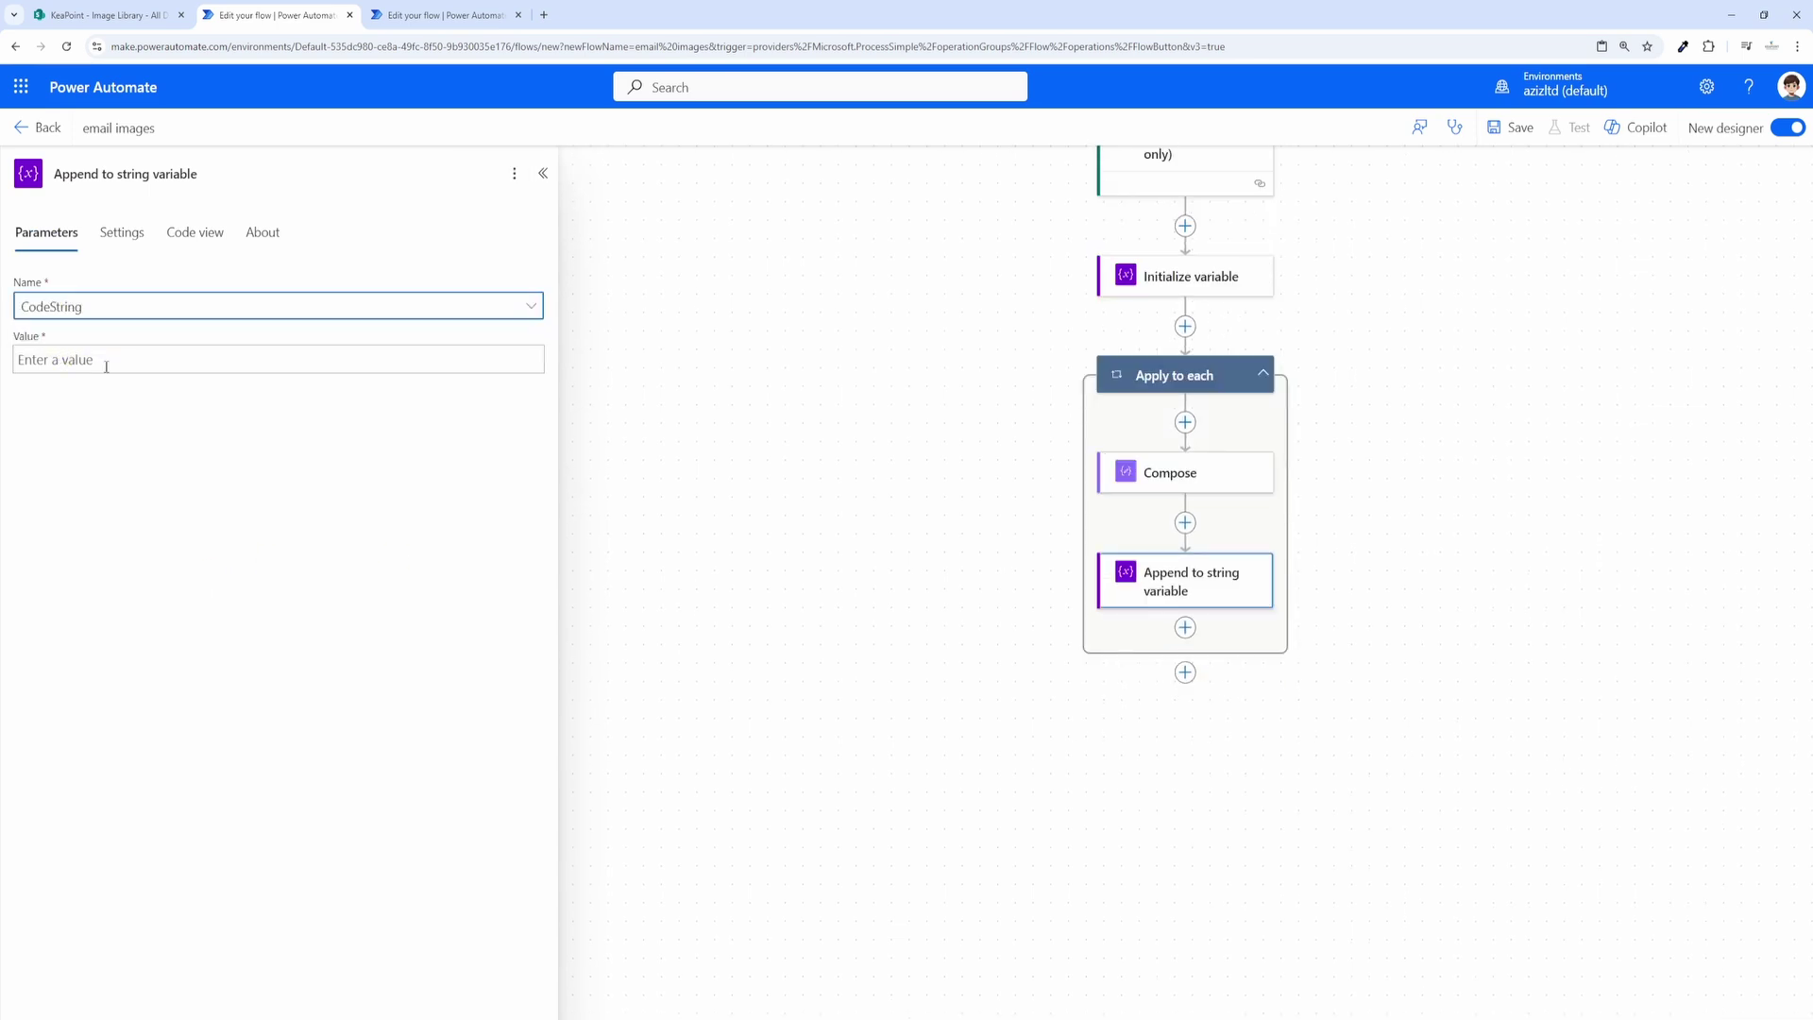
click(103, 360)
click(551, 349)
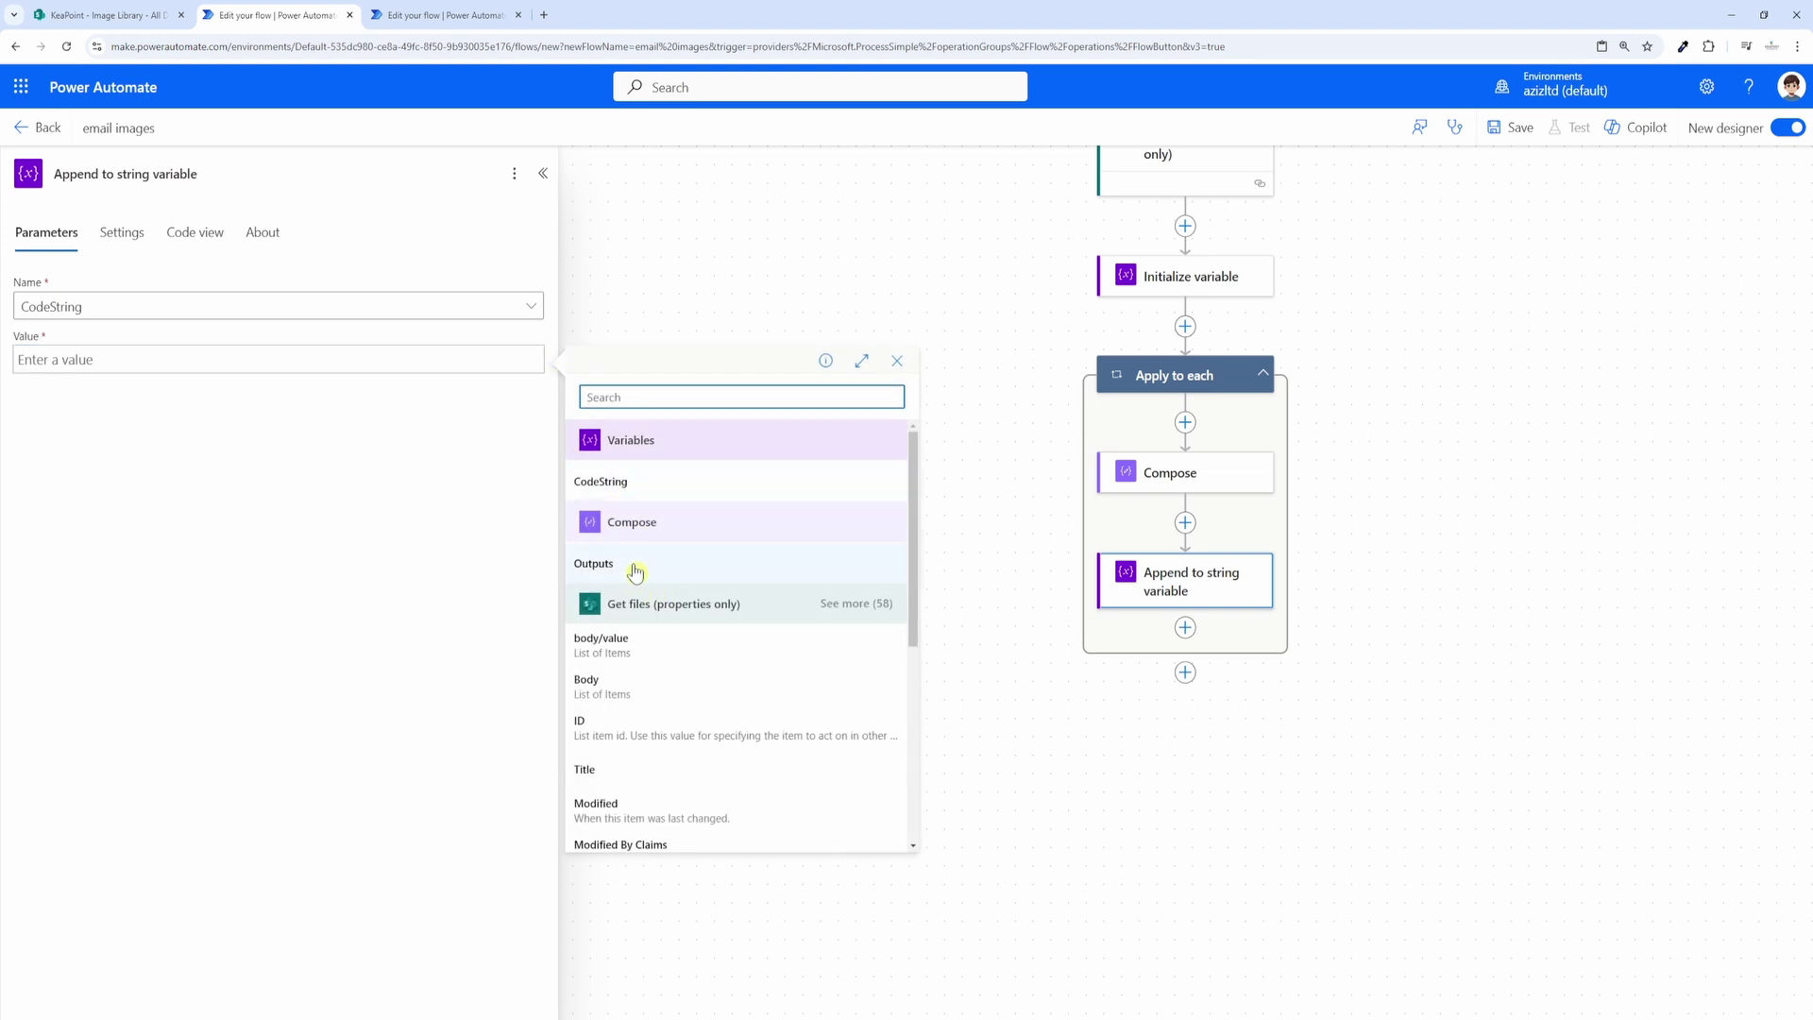
click(641, 570)
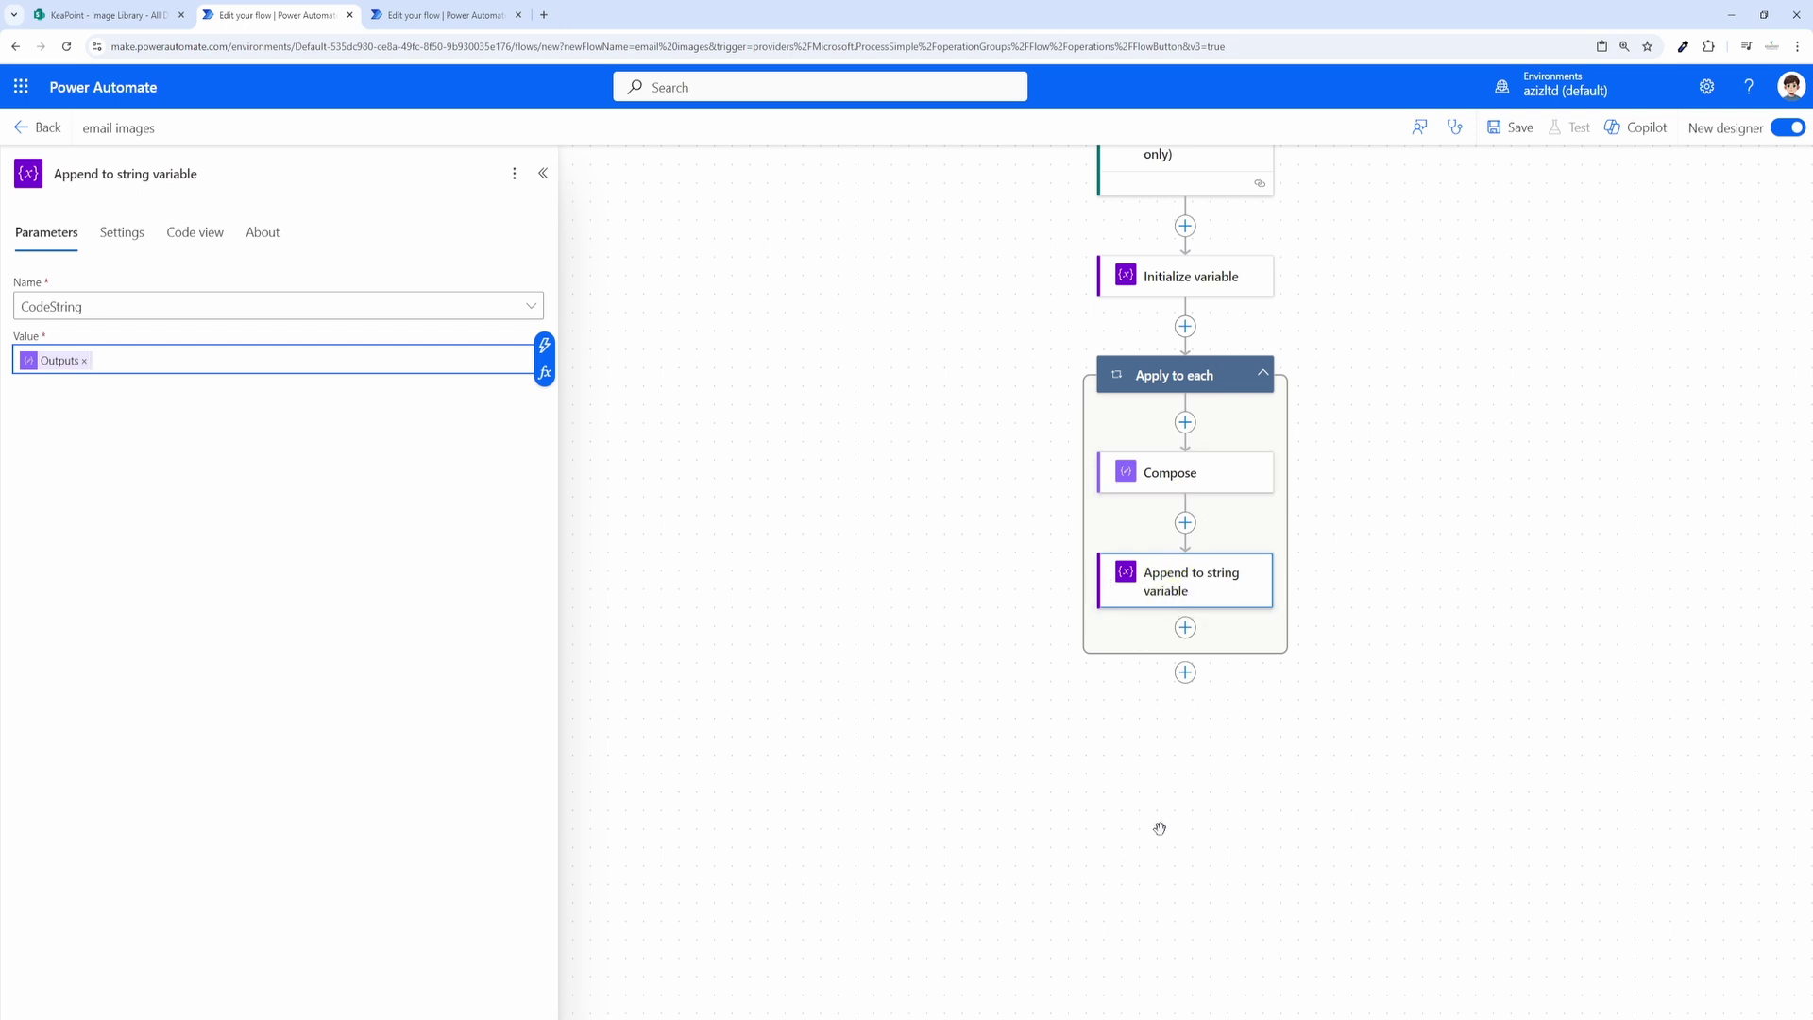
click(1185, 732)
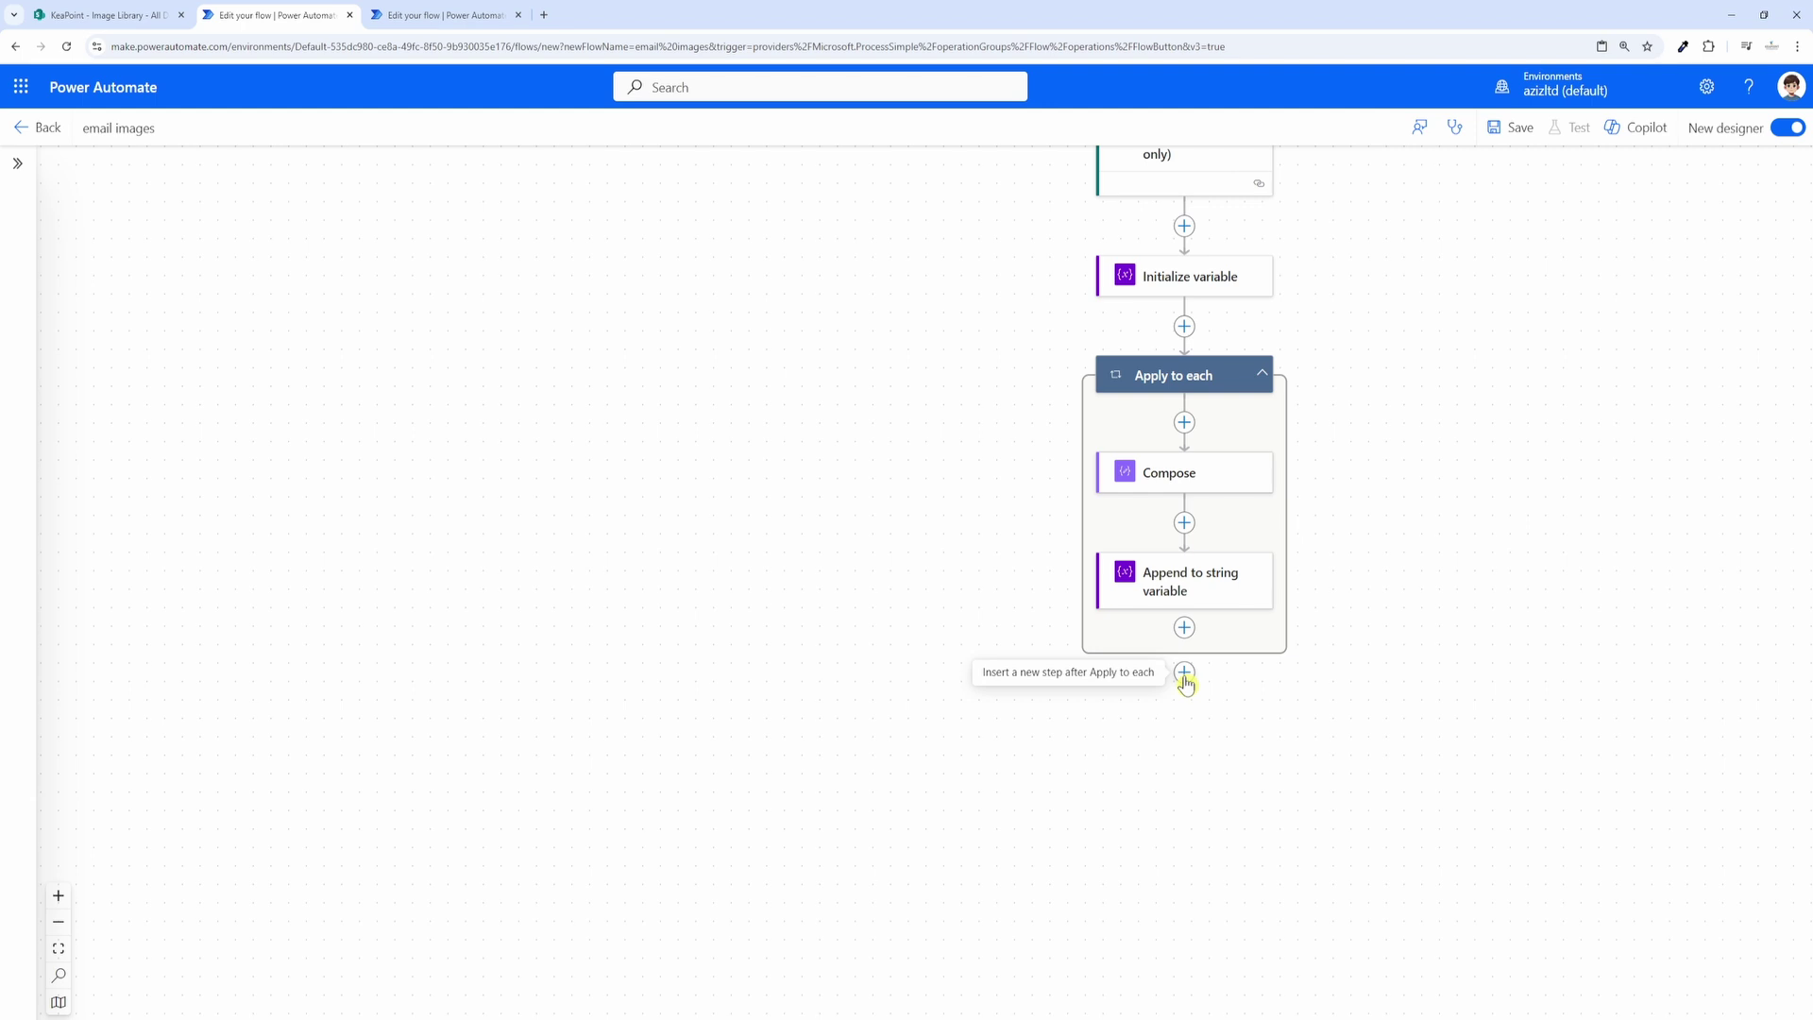
Step: Add a Send an email (V2) action after the loop, addressed to the suggested recipient
click(1184, 672)
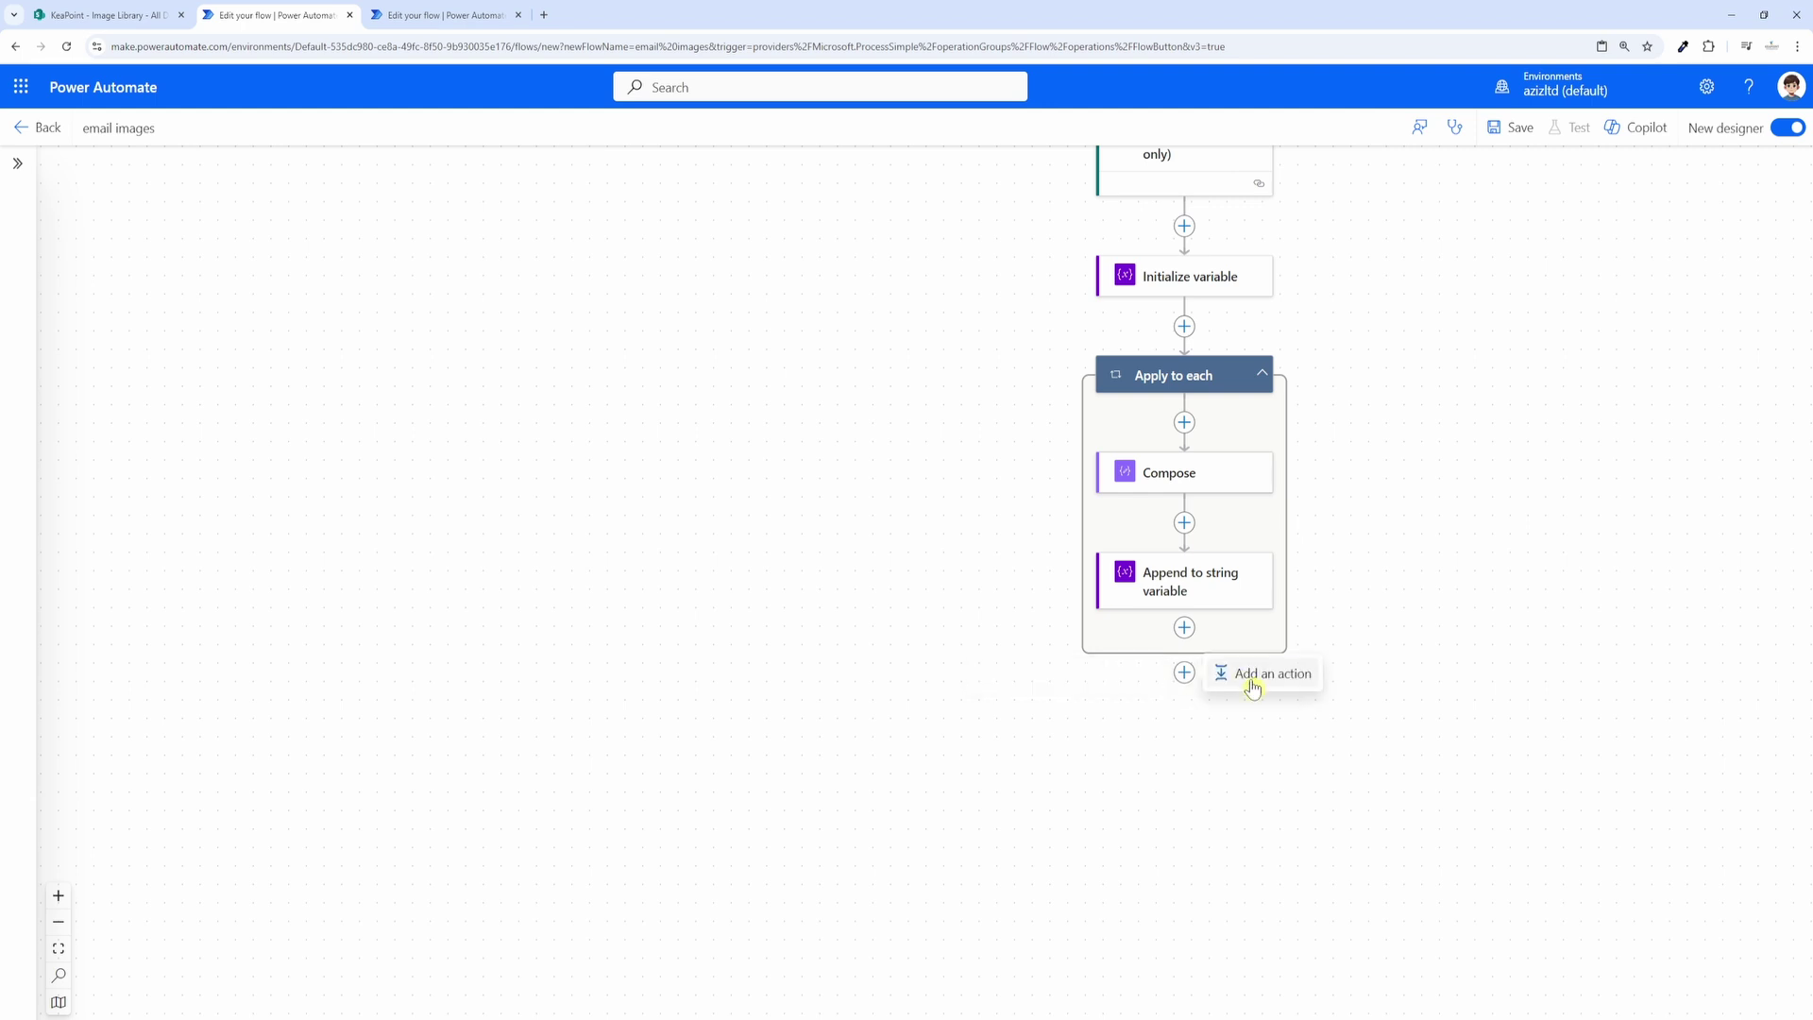
click(1275, 685)
text(email)
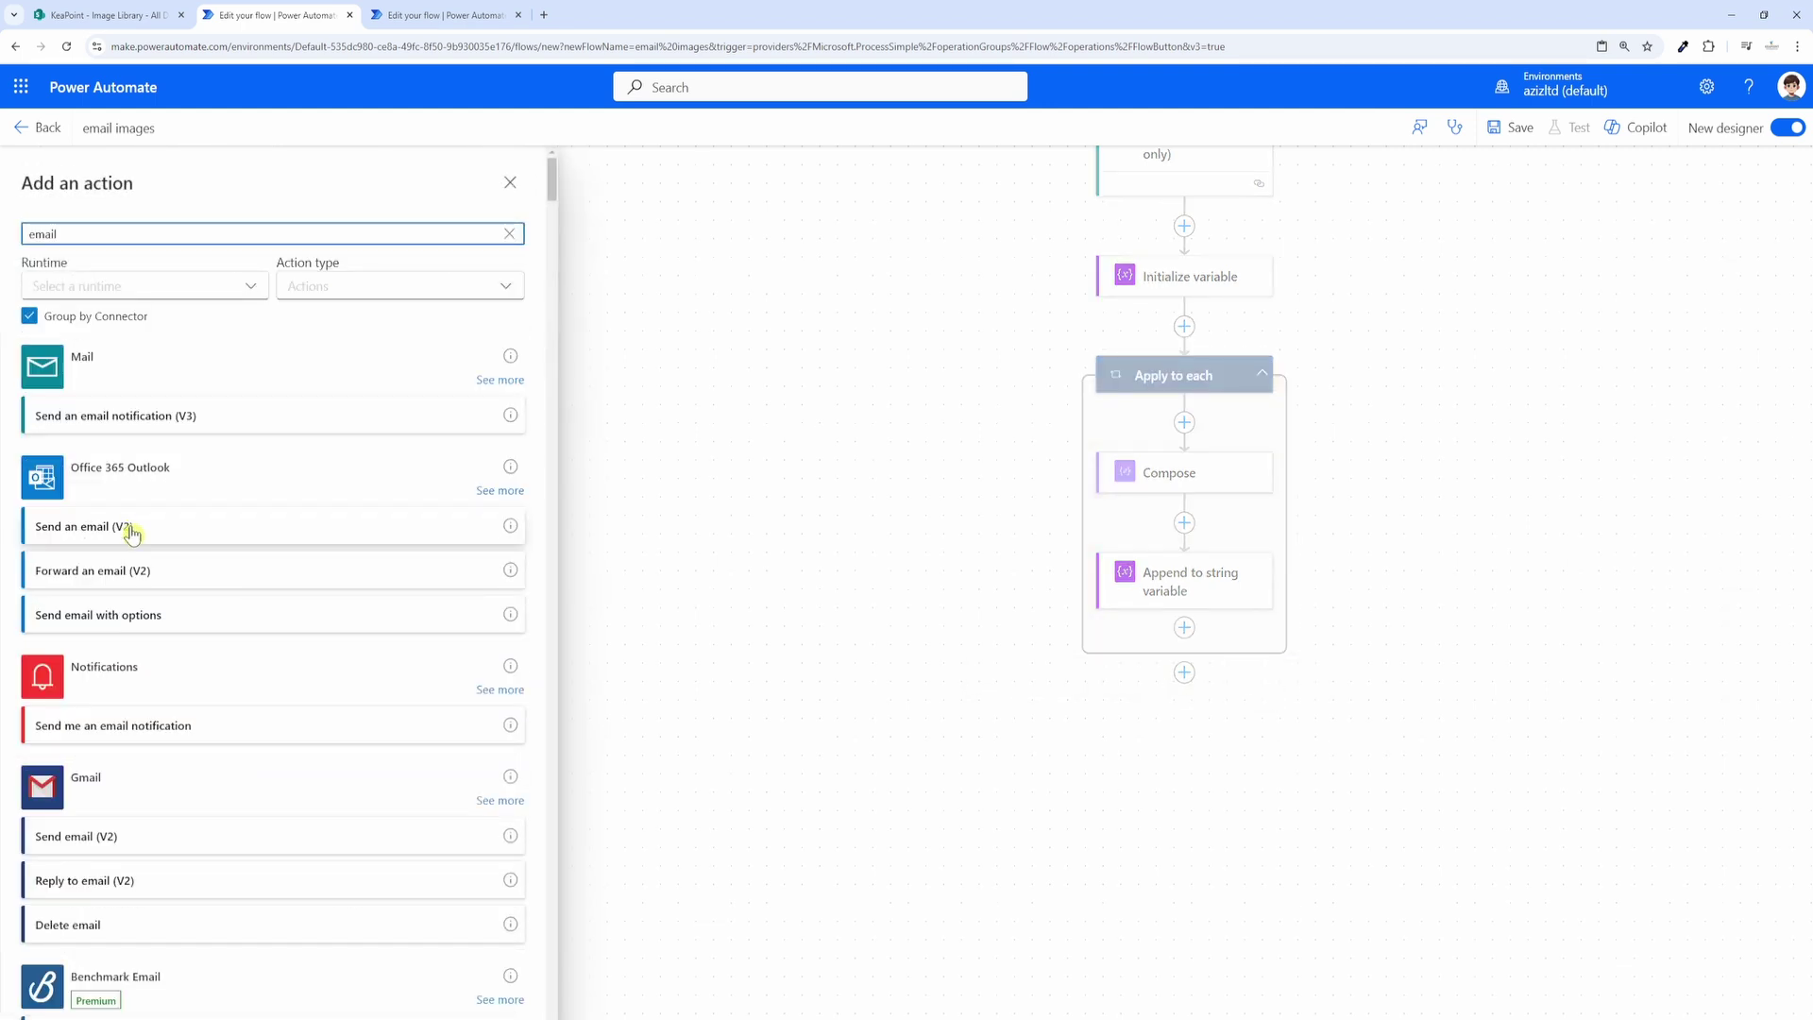
click(129, 524)
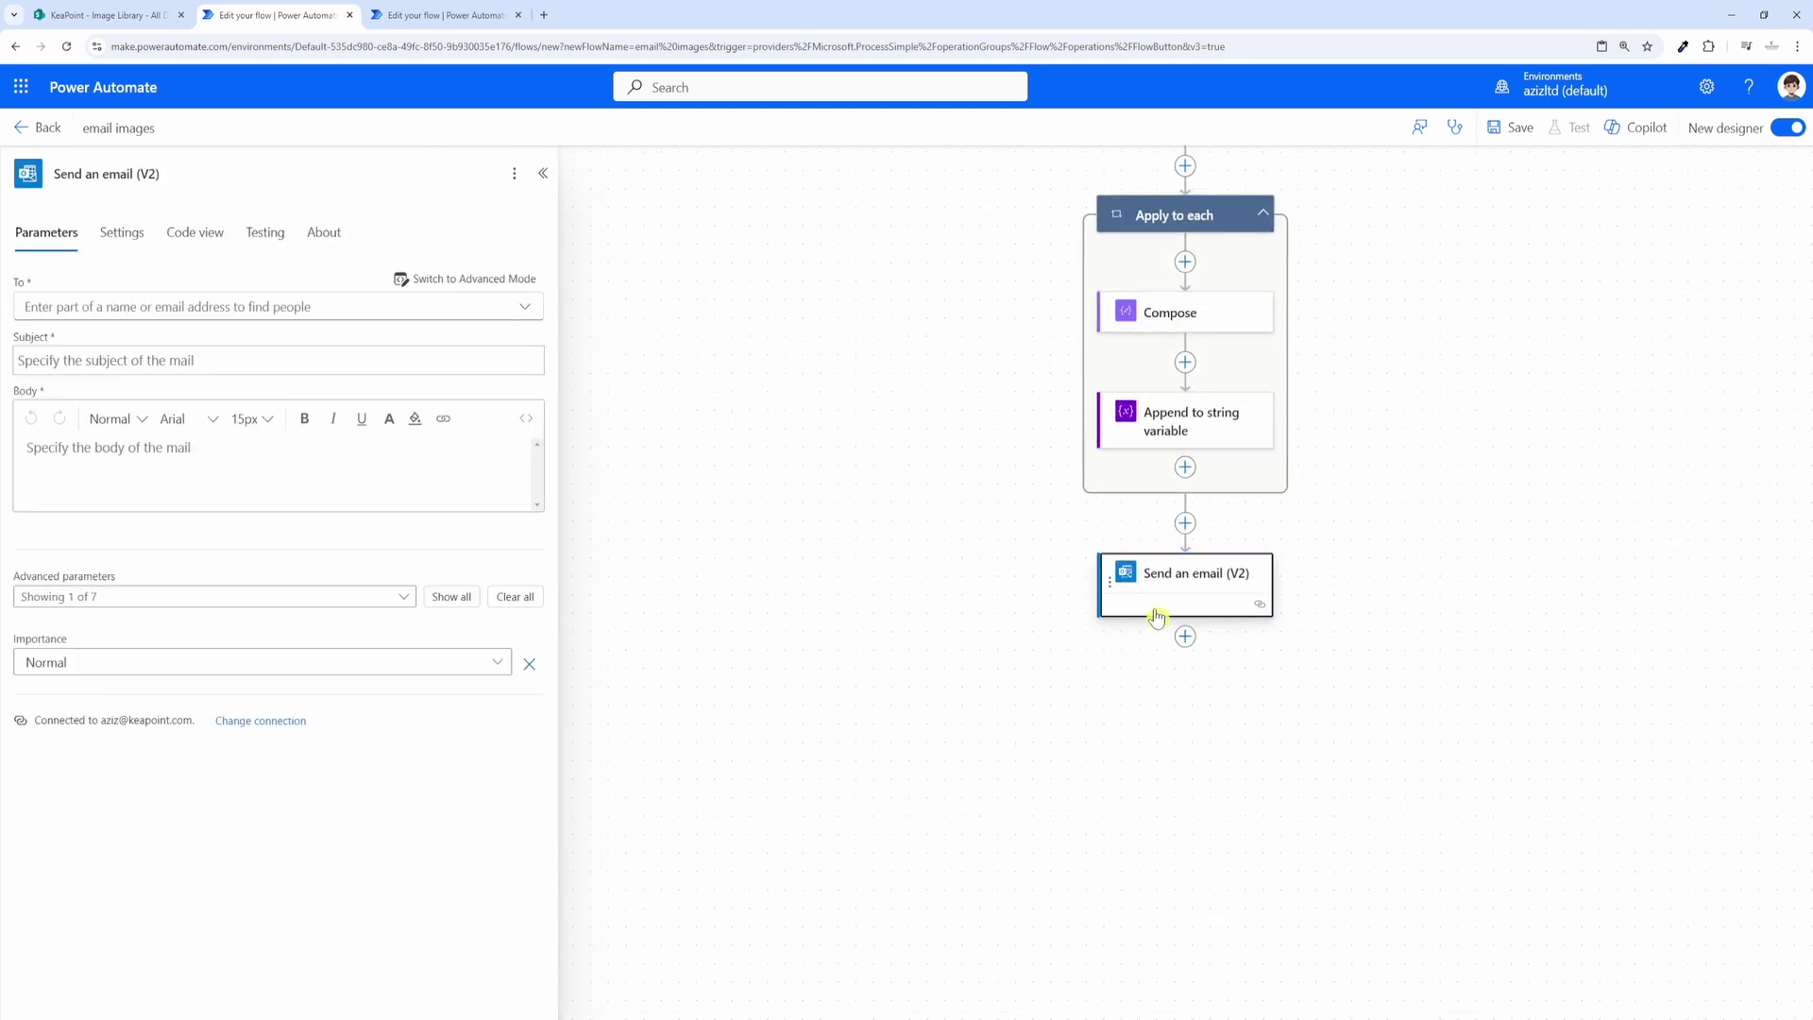
click(364, 301)
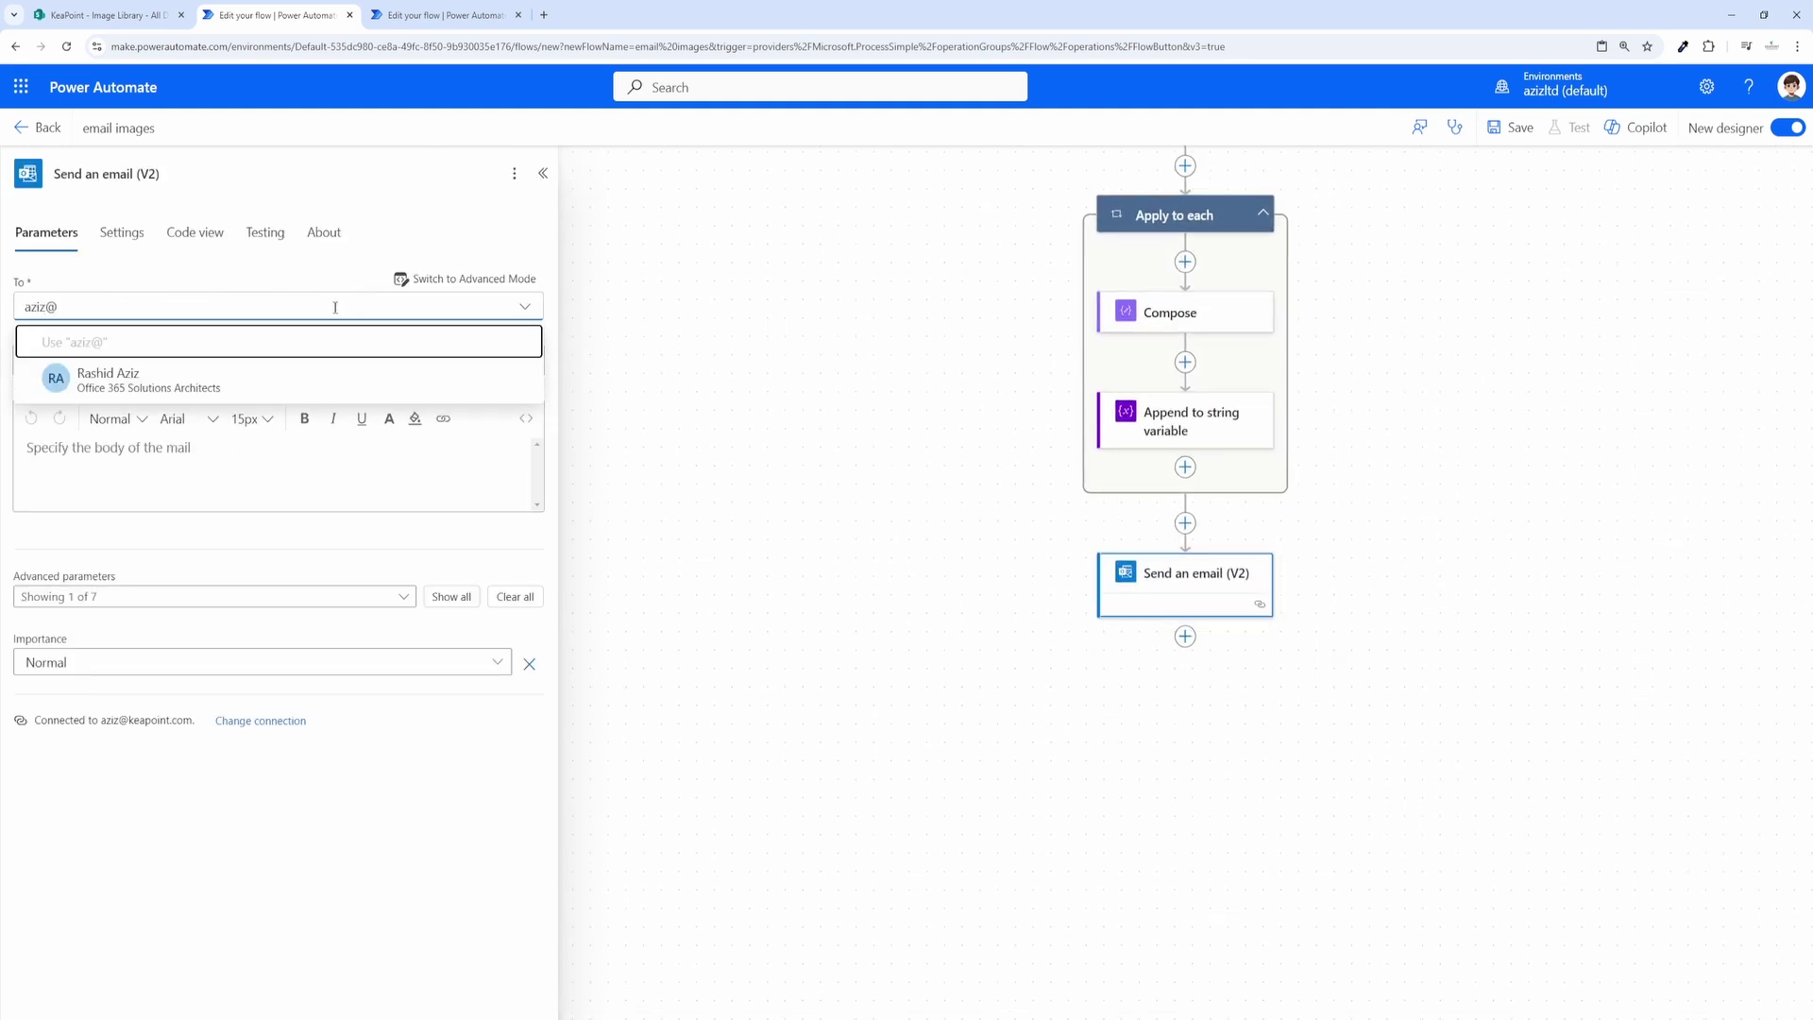
click(223, 382)
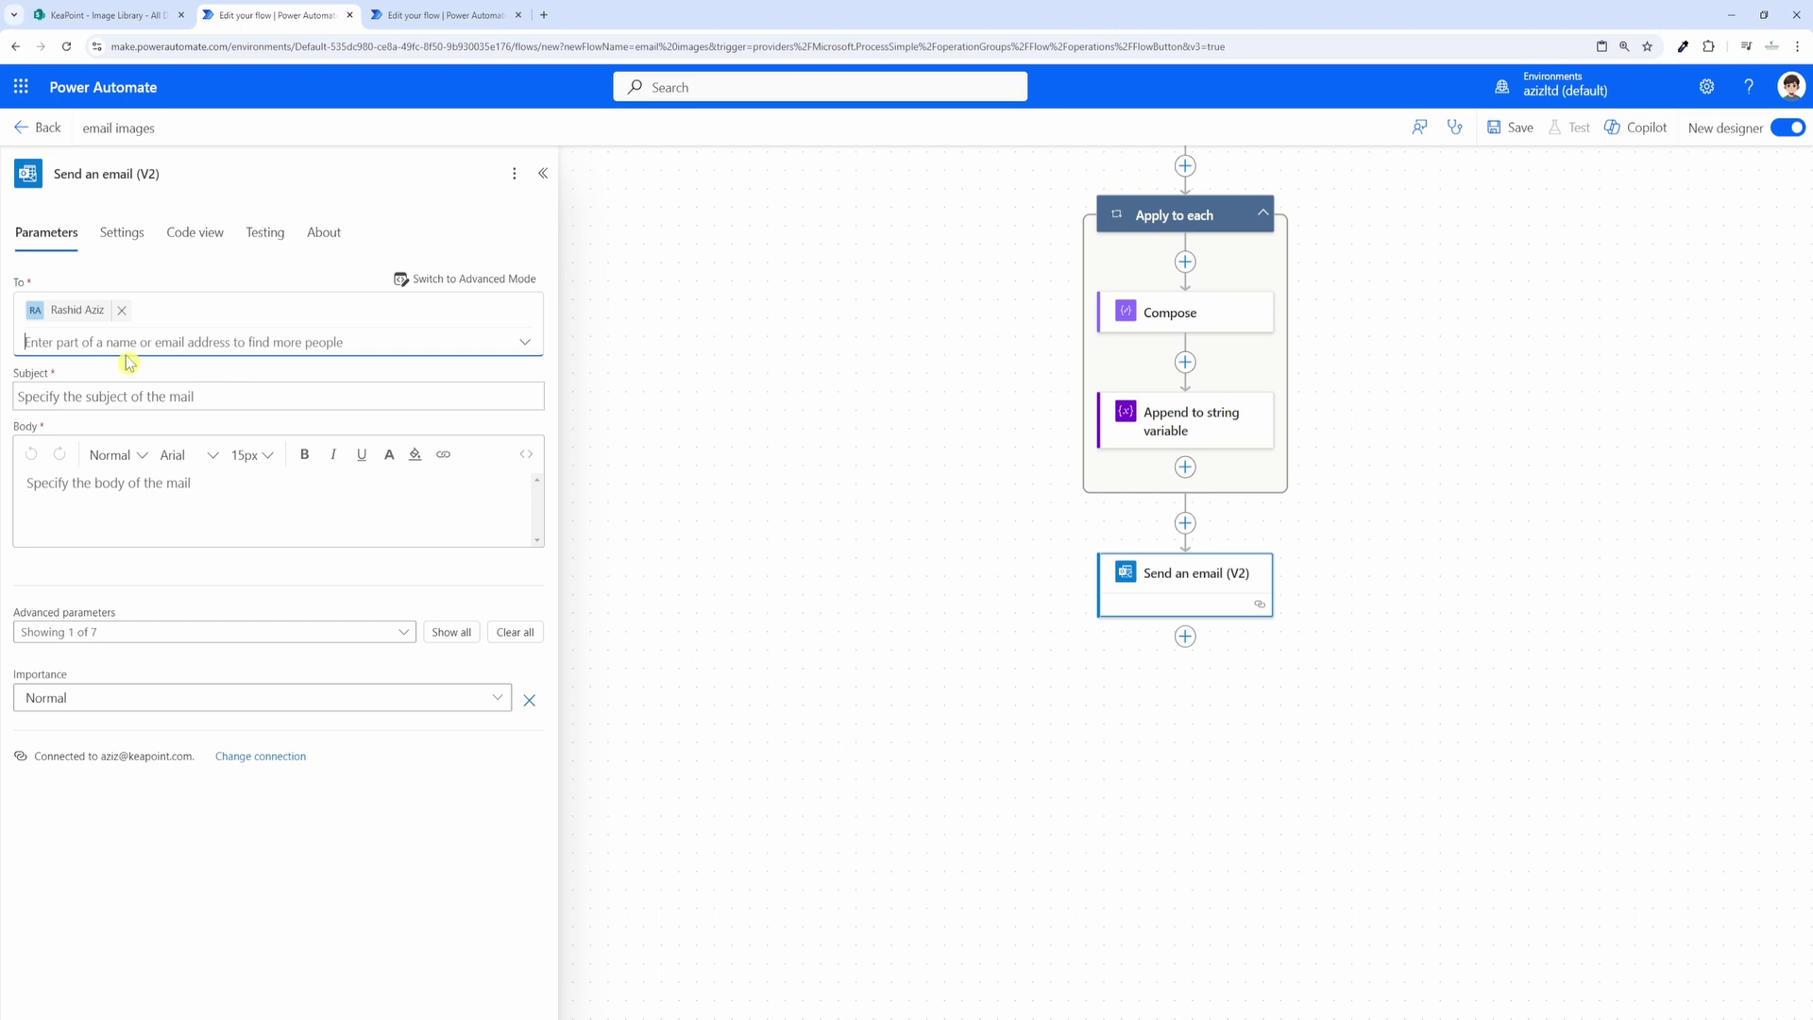
Step: Set the email subject to 'Images' and insert the CodeString variable as the body
click(71, 399)
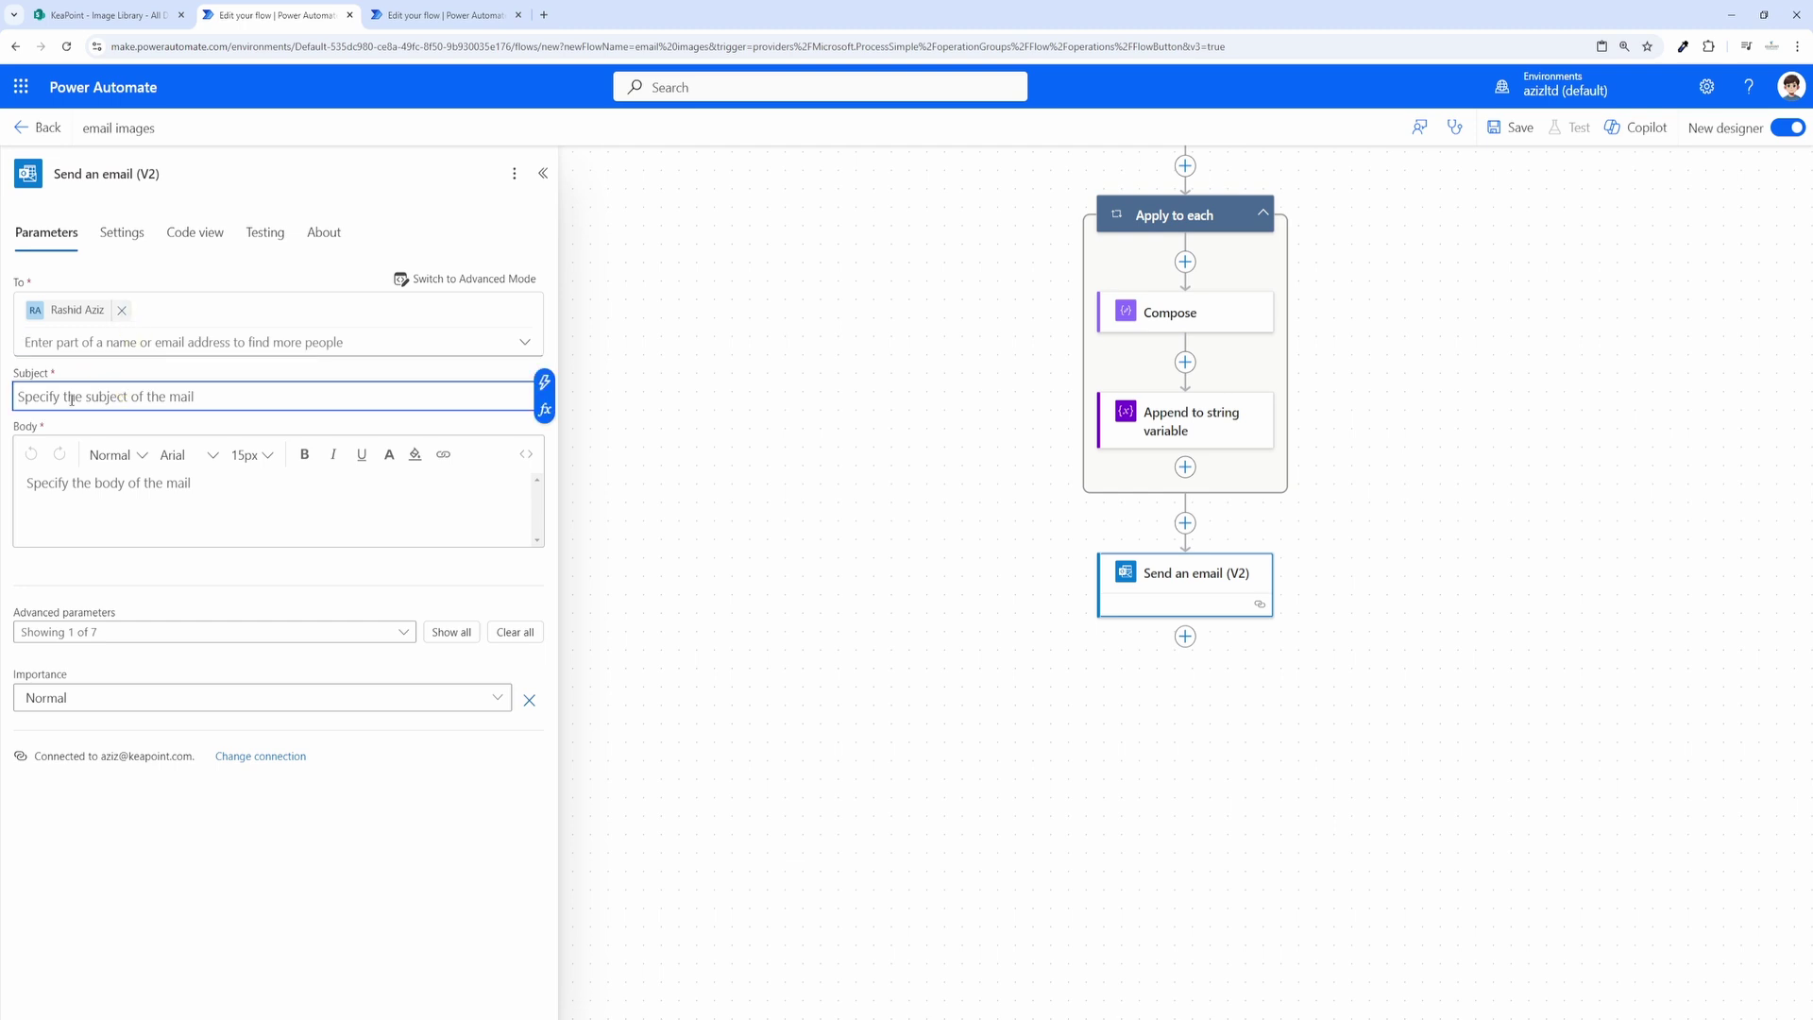
text(Images)
click(88, 485)
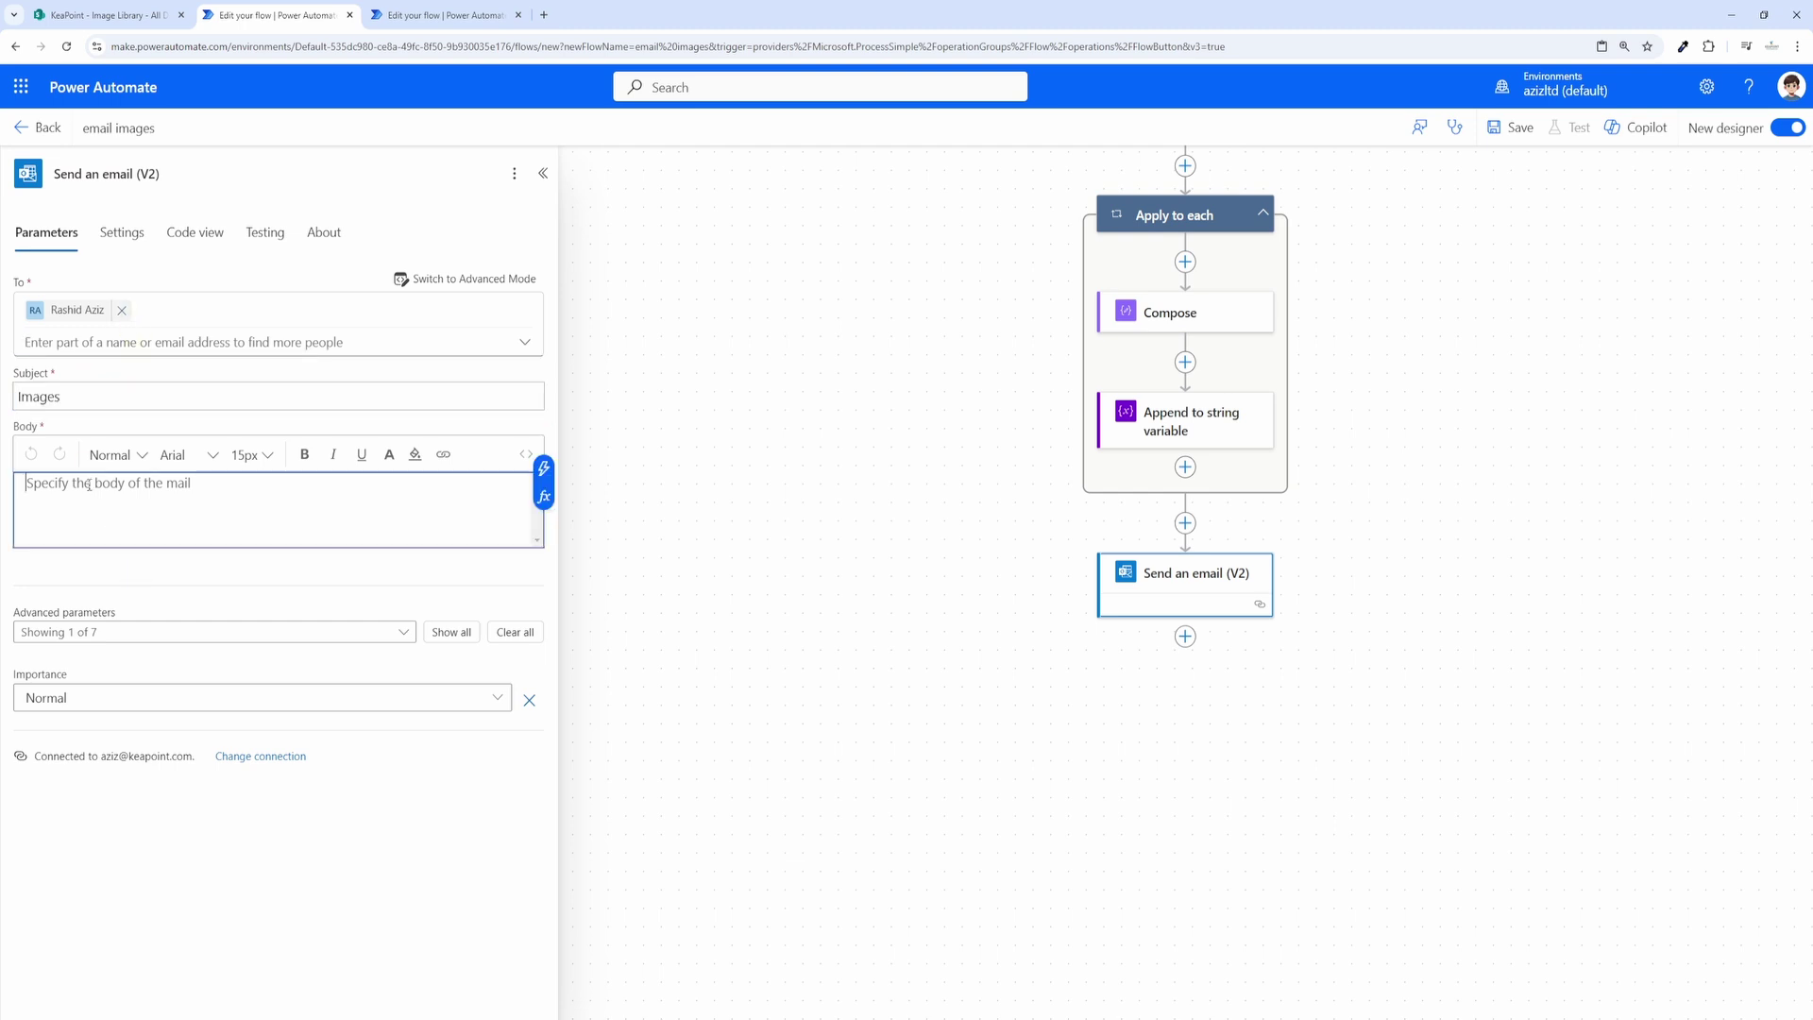
click(544, 468)
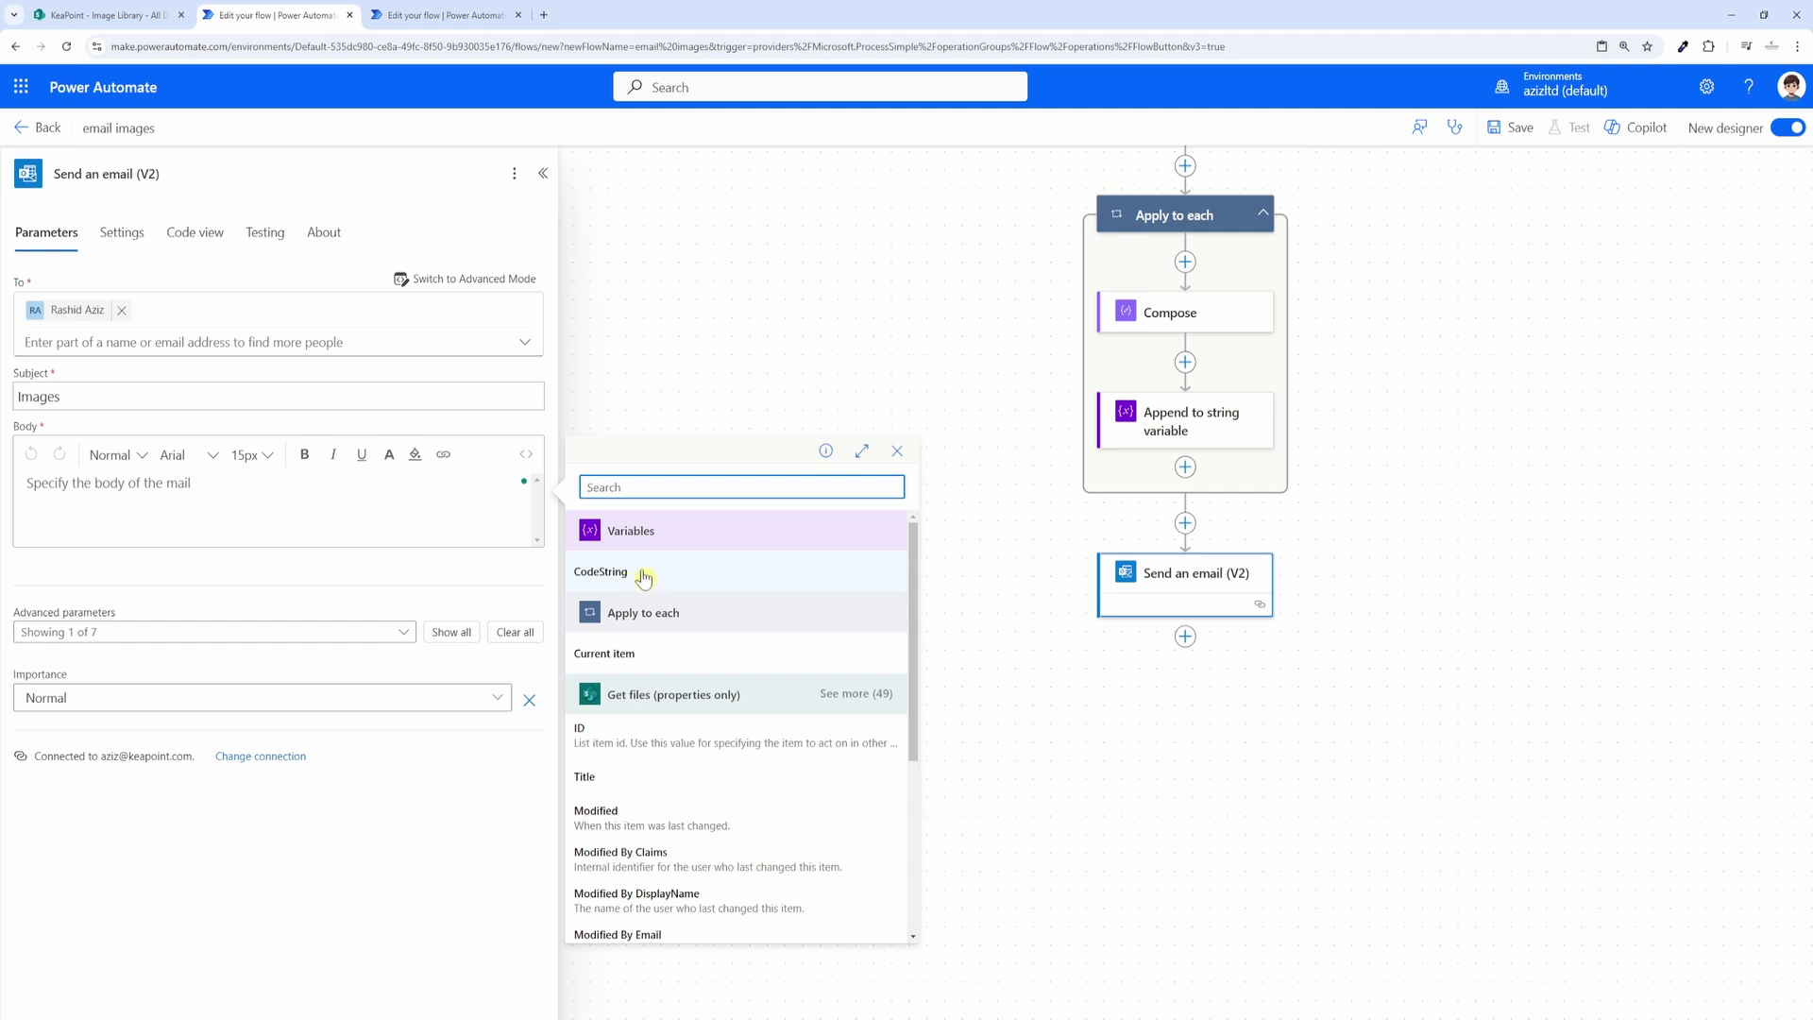
click(643, 577)
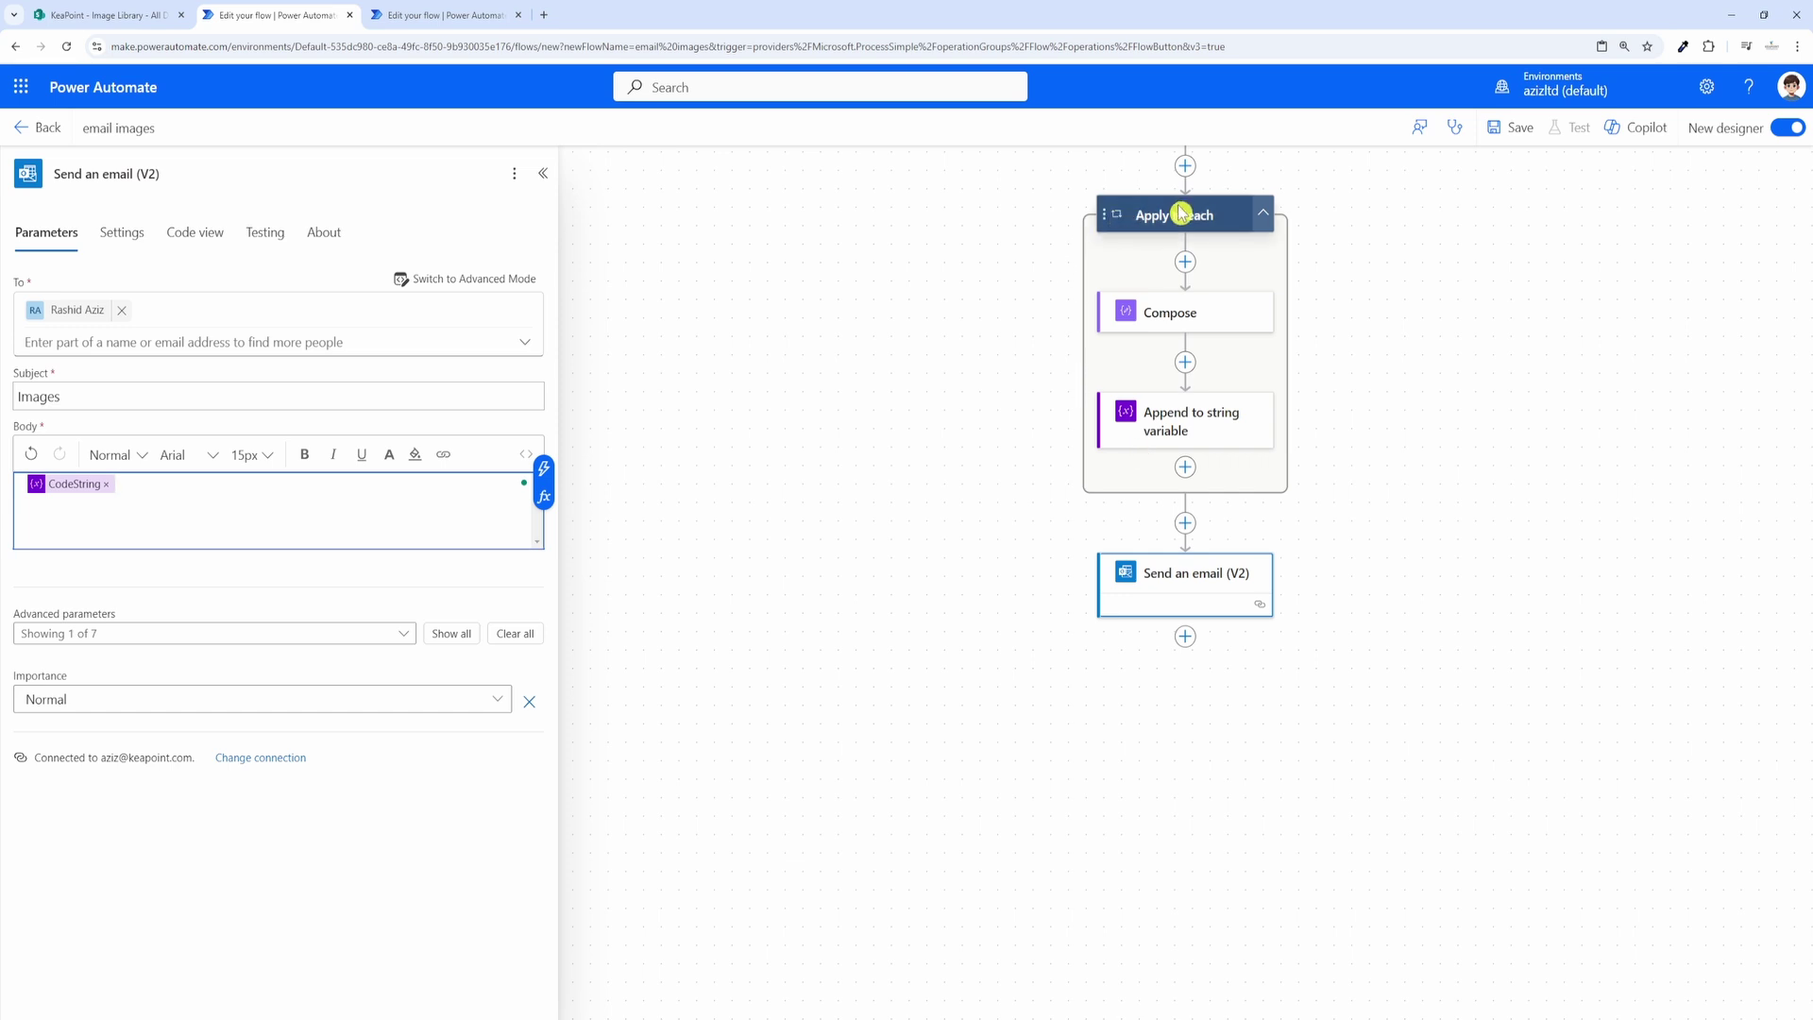
scroll(1161, 316, up, 2)
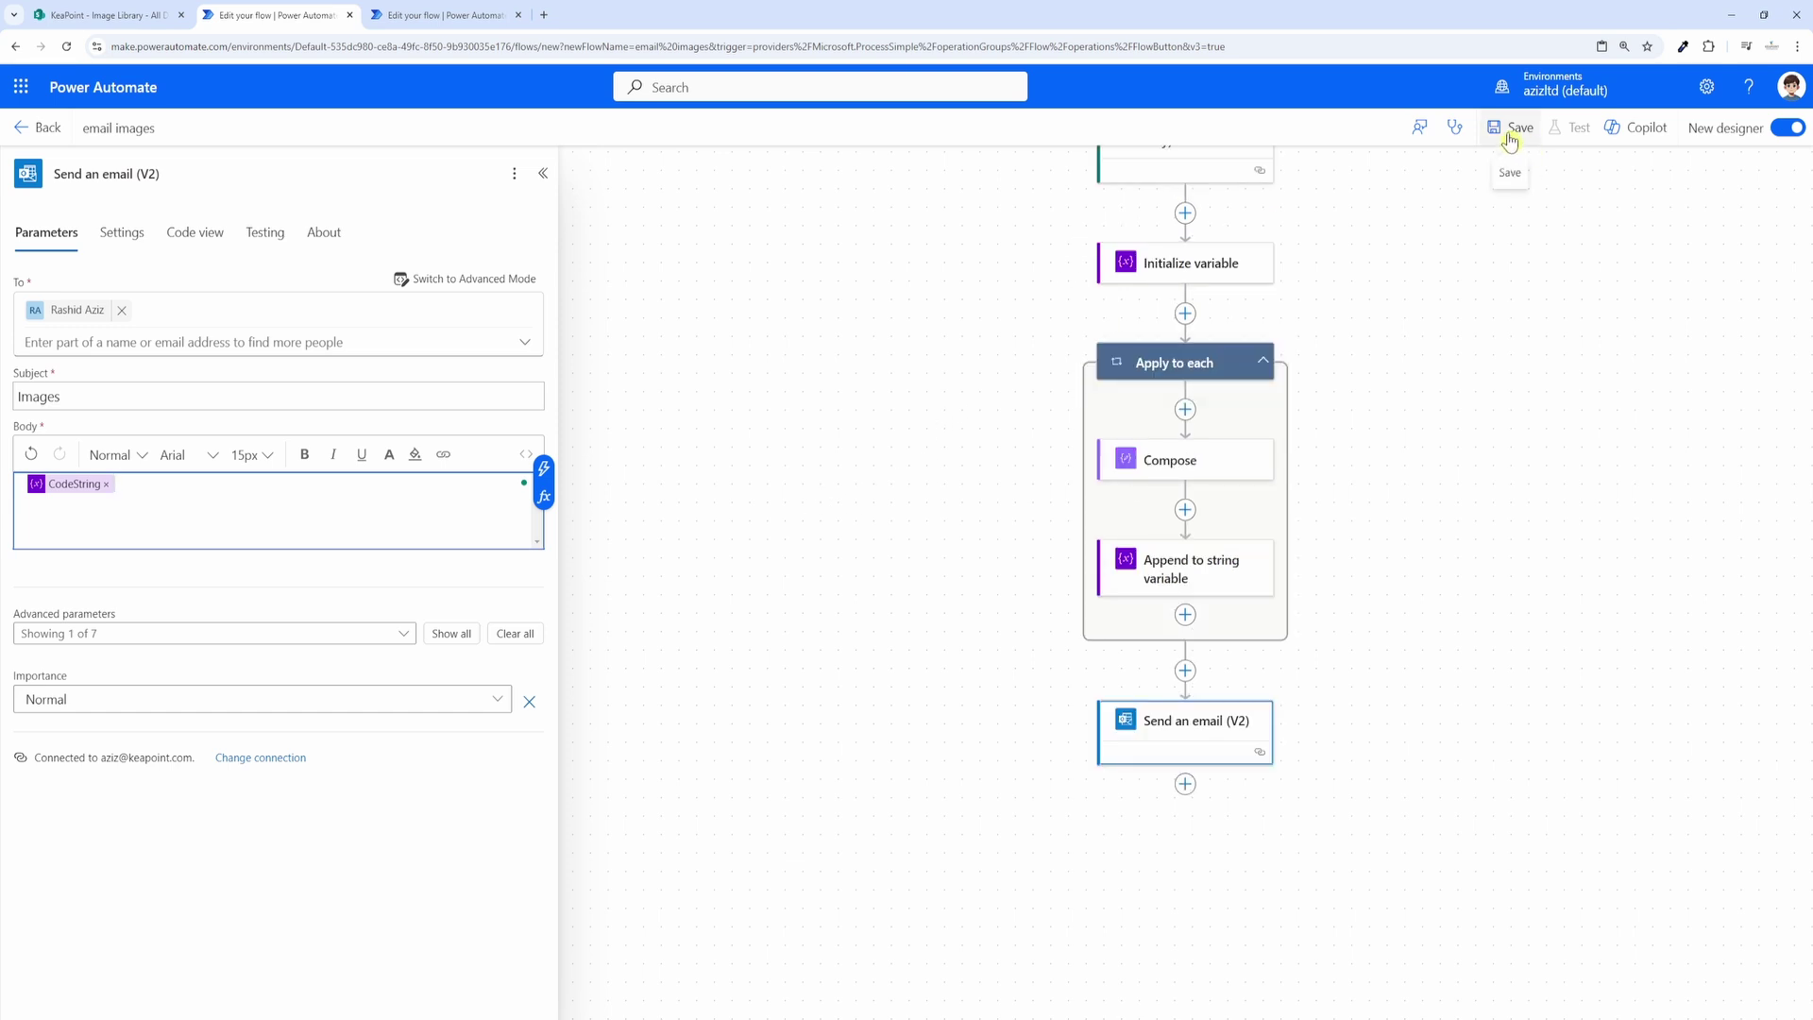
Step: Save the email images flow
click(1508, 132)
scroll(1369, 529, up, 3)
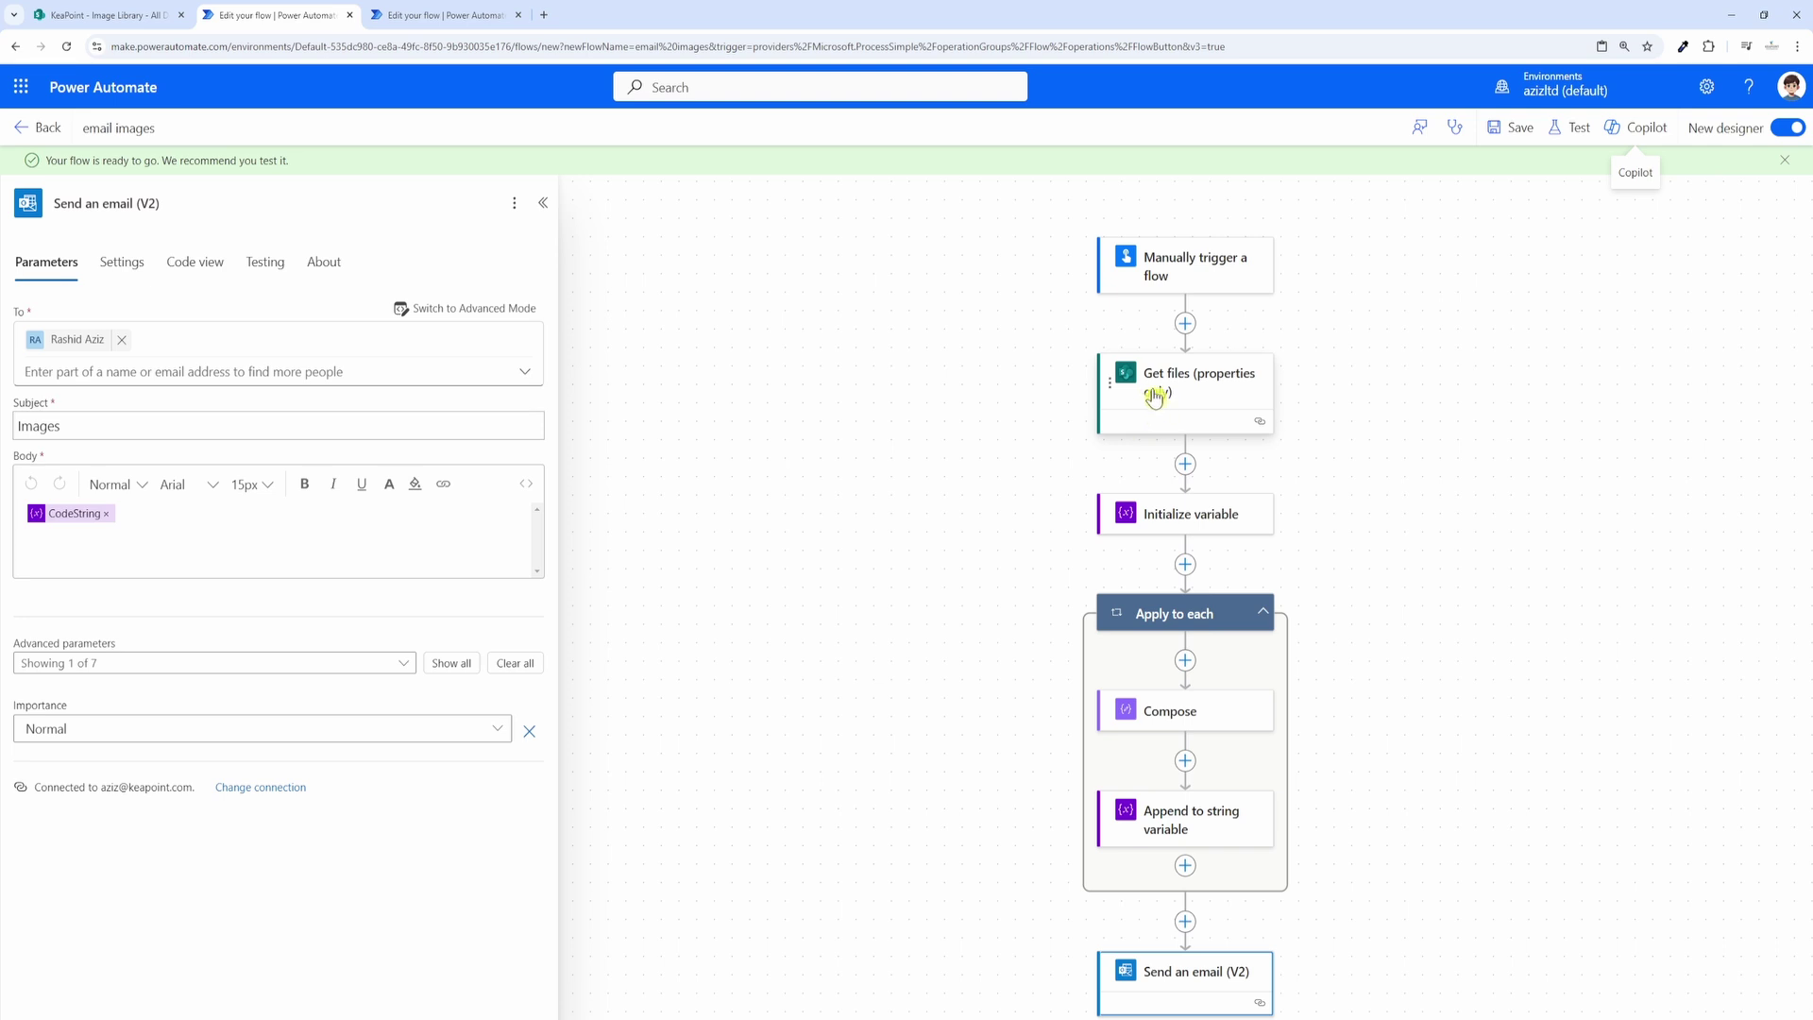
scroll(1154, 397, down, 2)
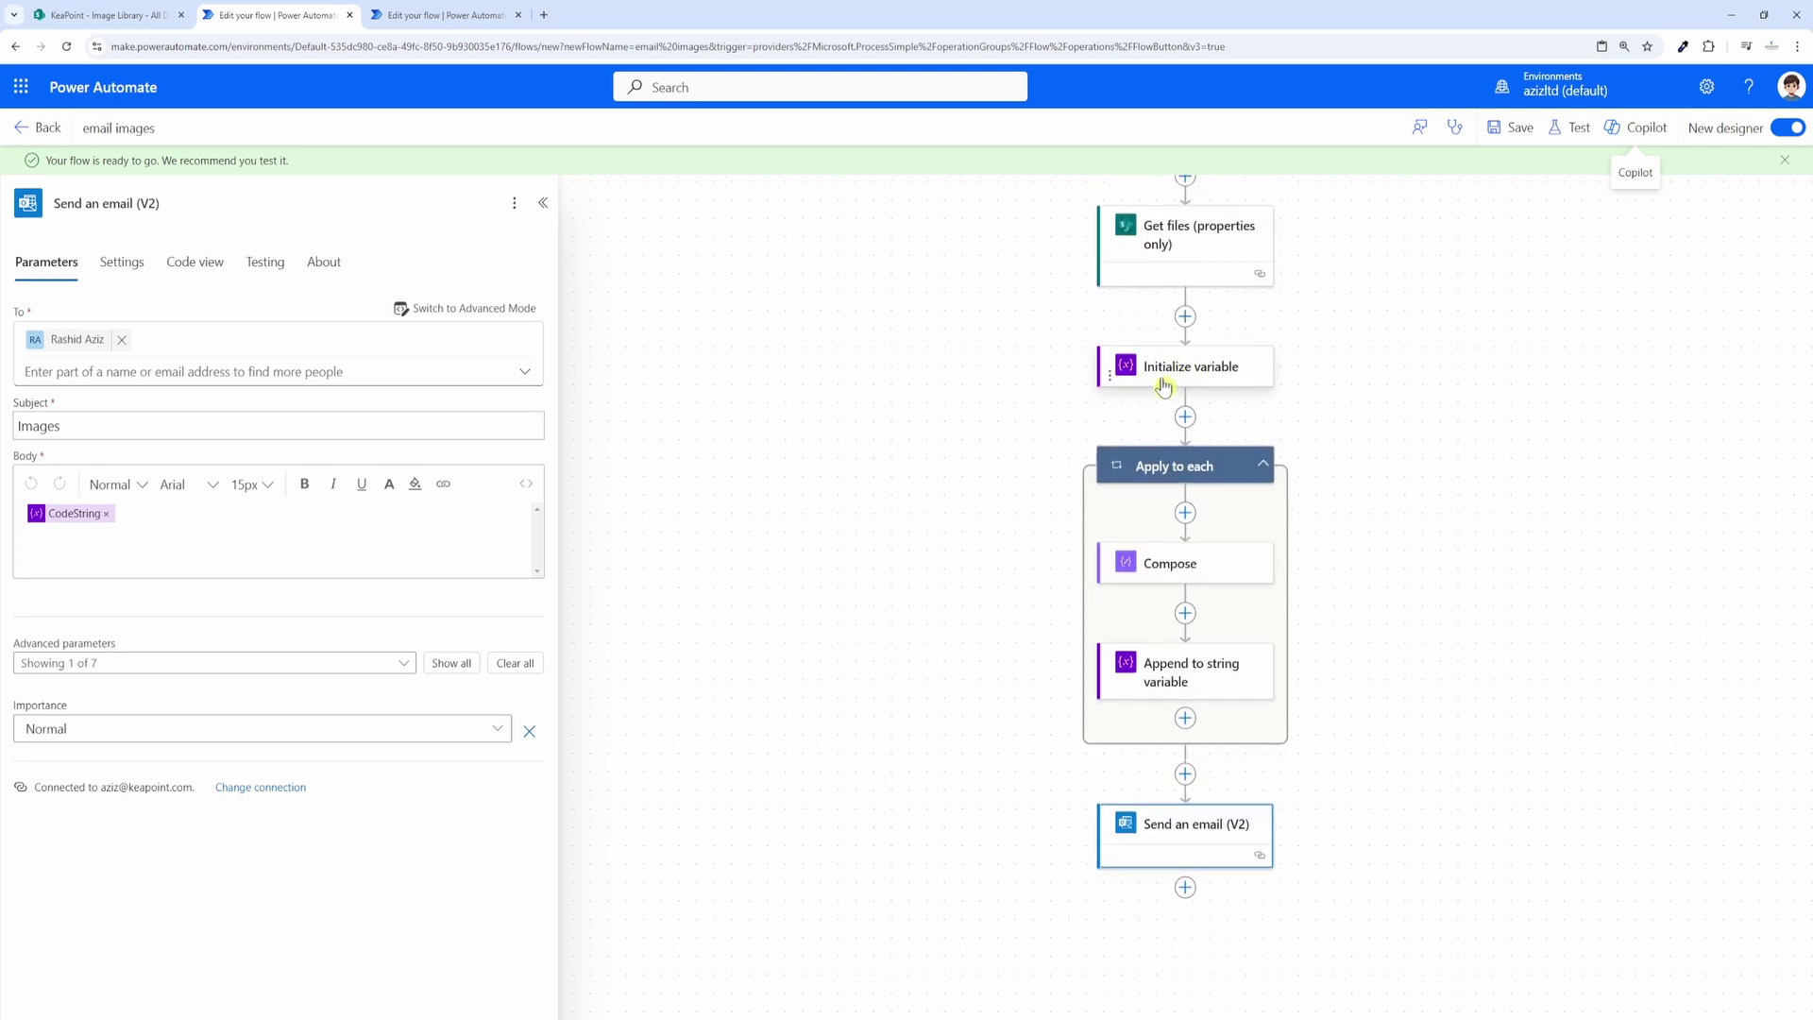
Step: Review the Compose step's HTML and the Send an email (V2) step's settings
click(1218, 578)
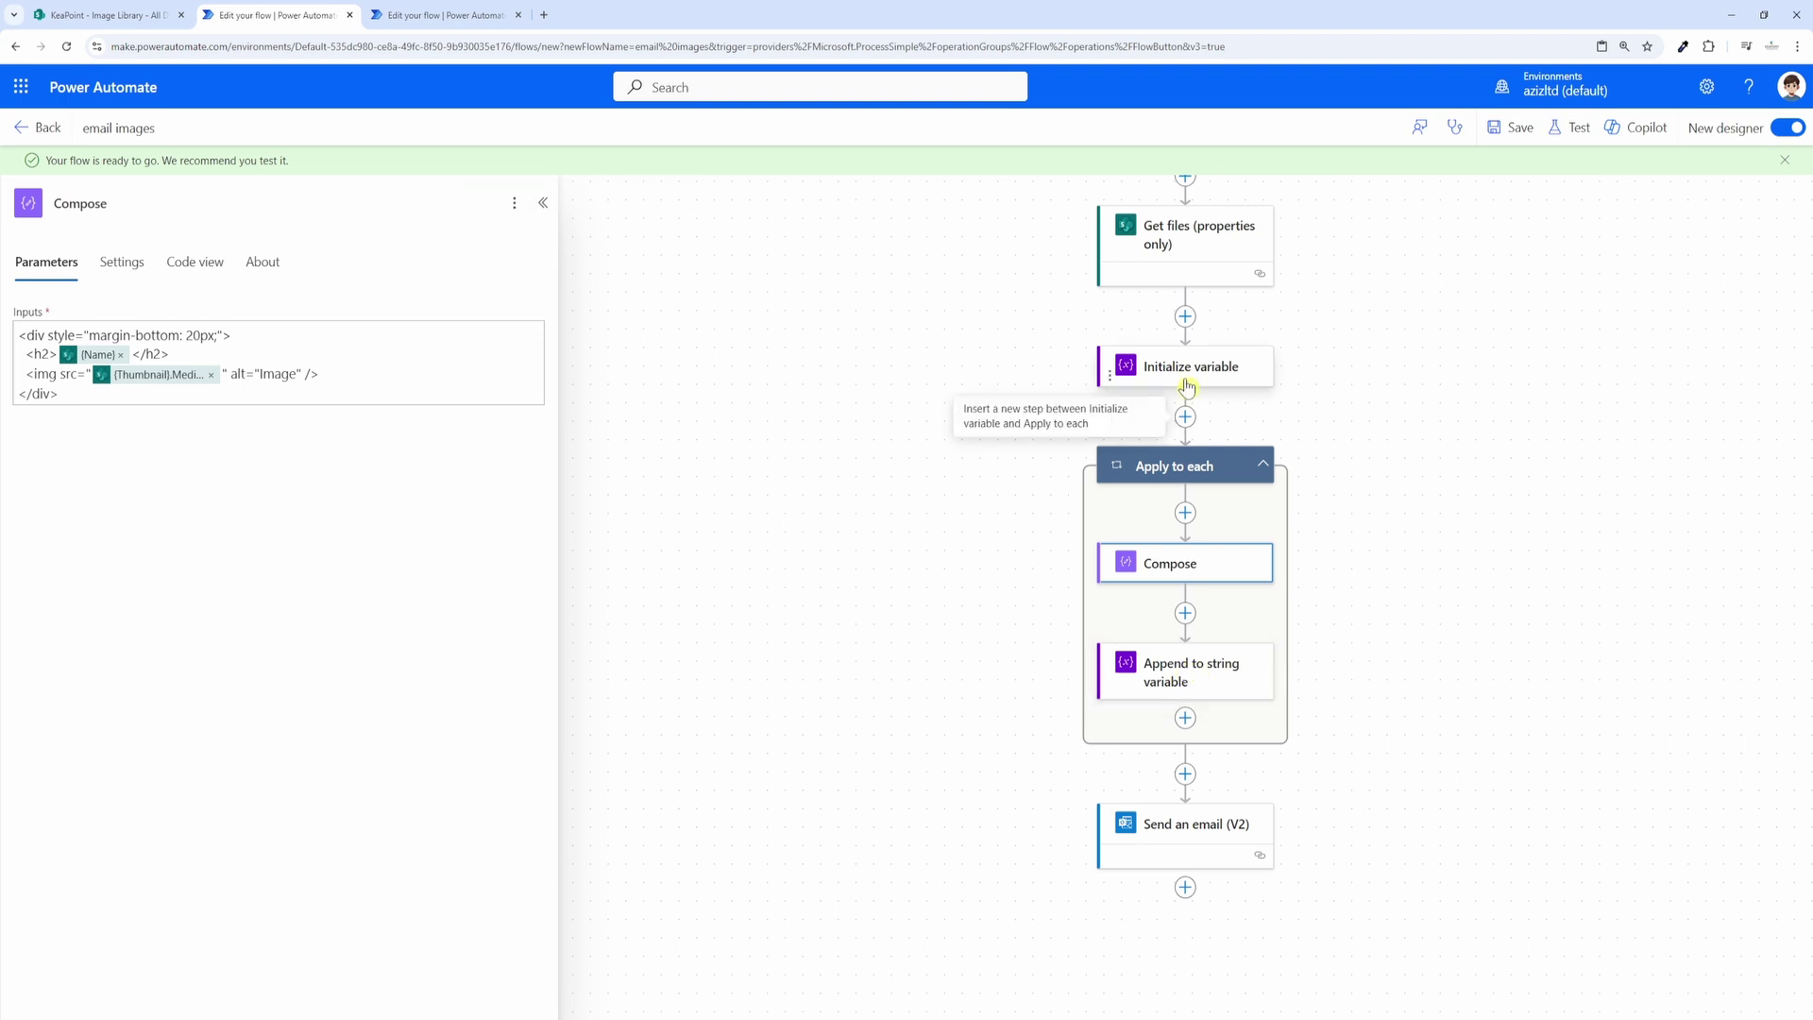
scroll(1255, 642, down, 1)
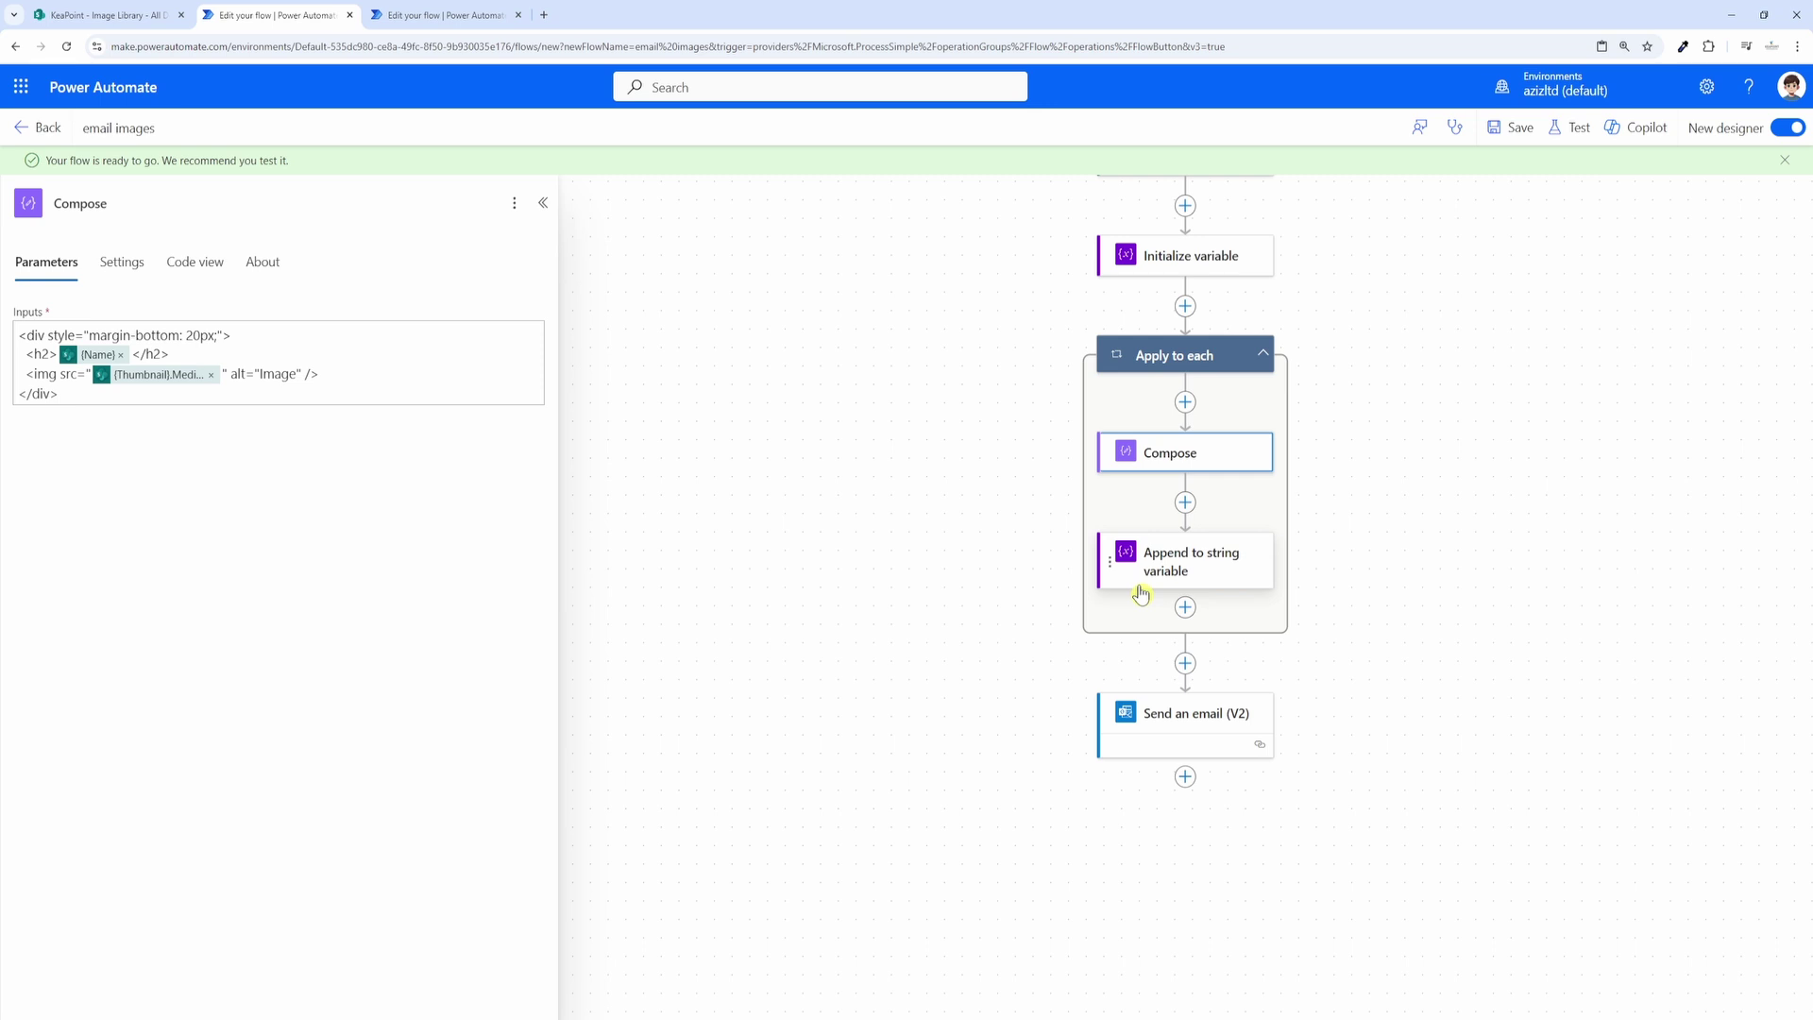
click(1180, 732)
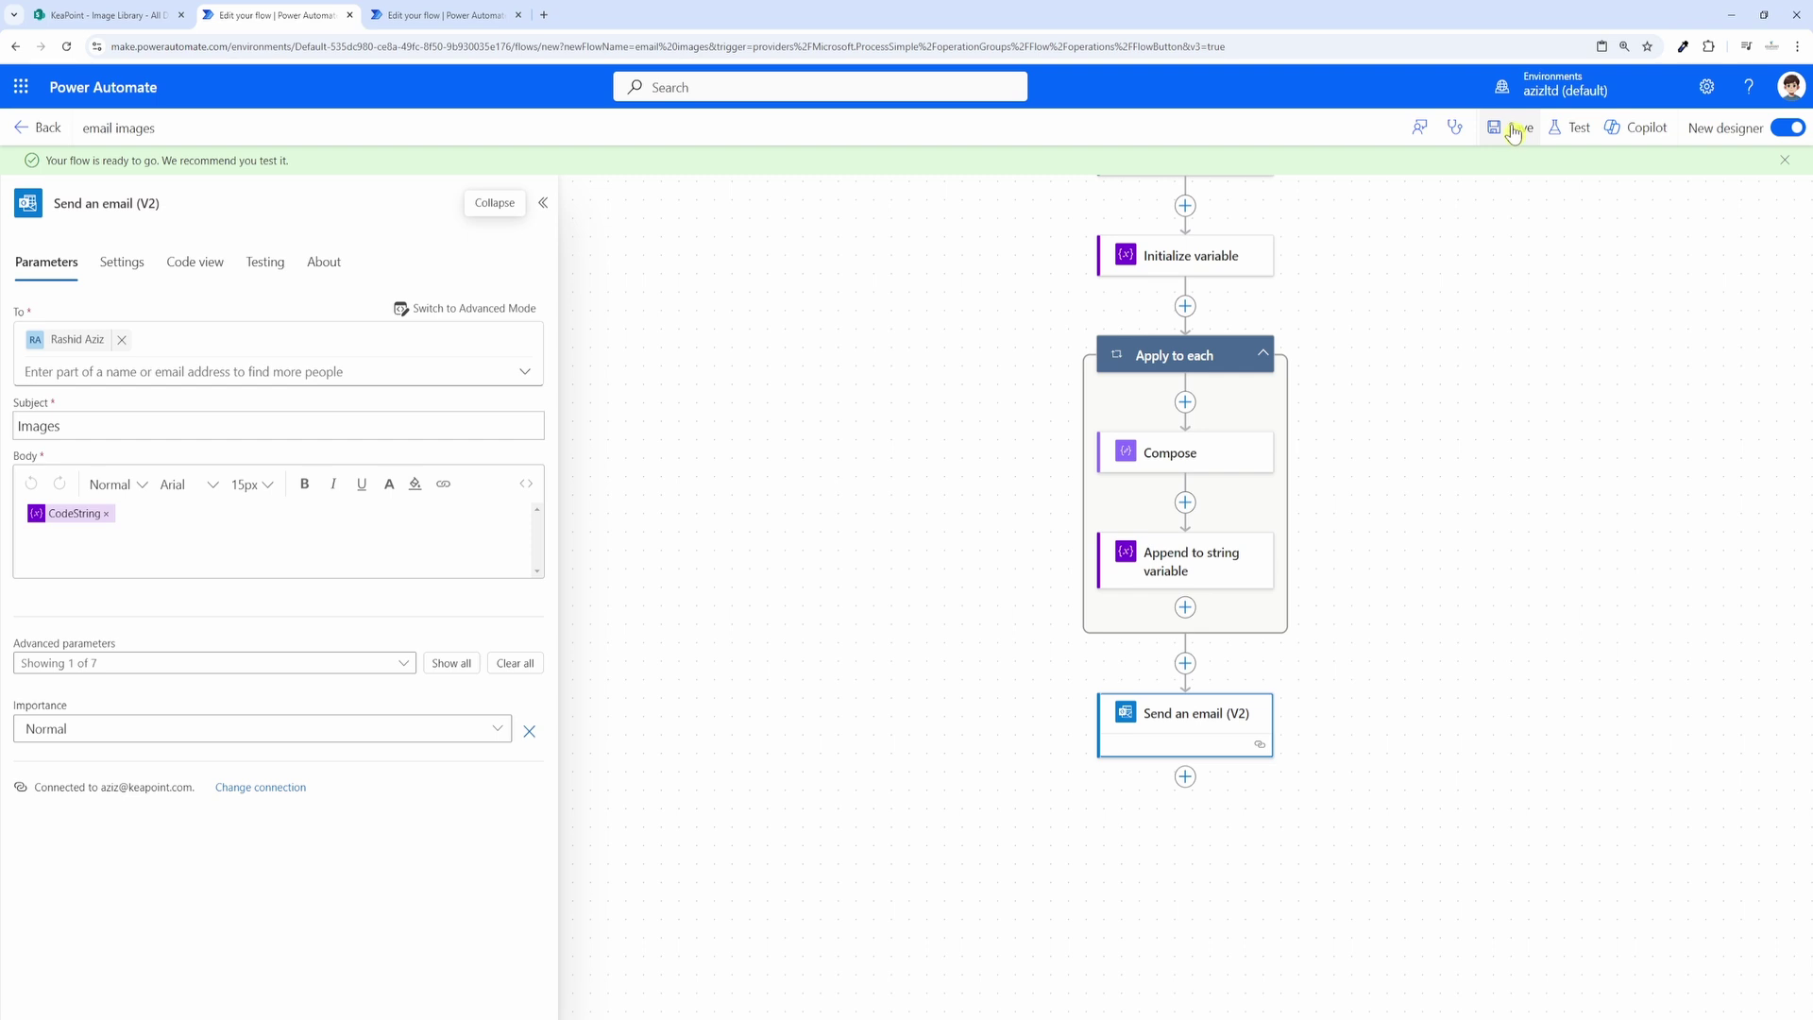
Step: Test the flow manually, accepting the SharePoint and Outlook connections, and confirm every step succeeds
click(1571, 129)
click(1485, 175)
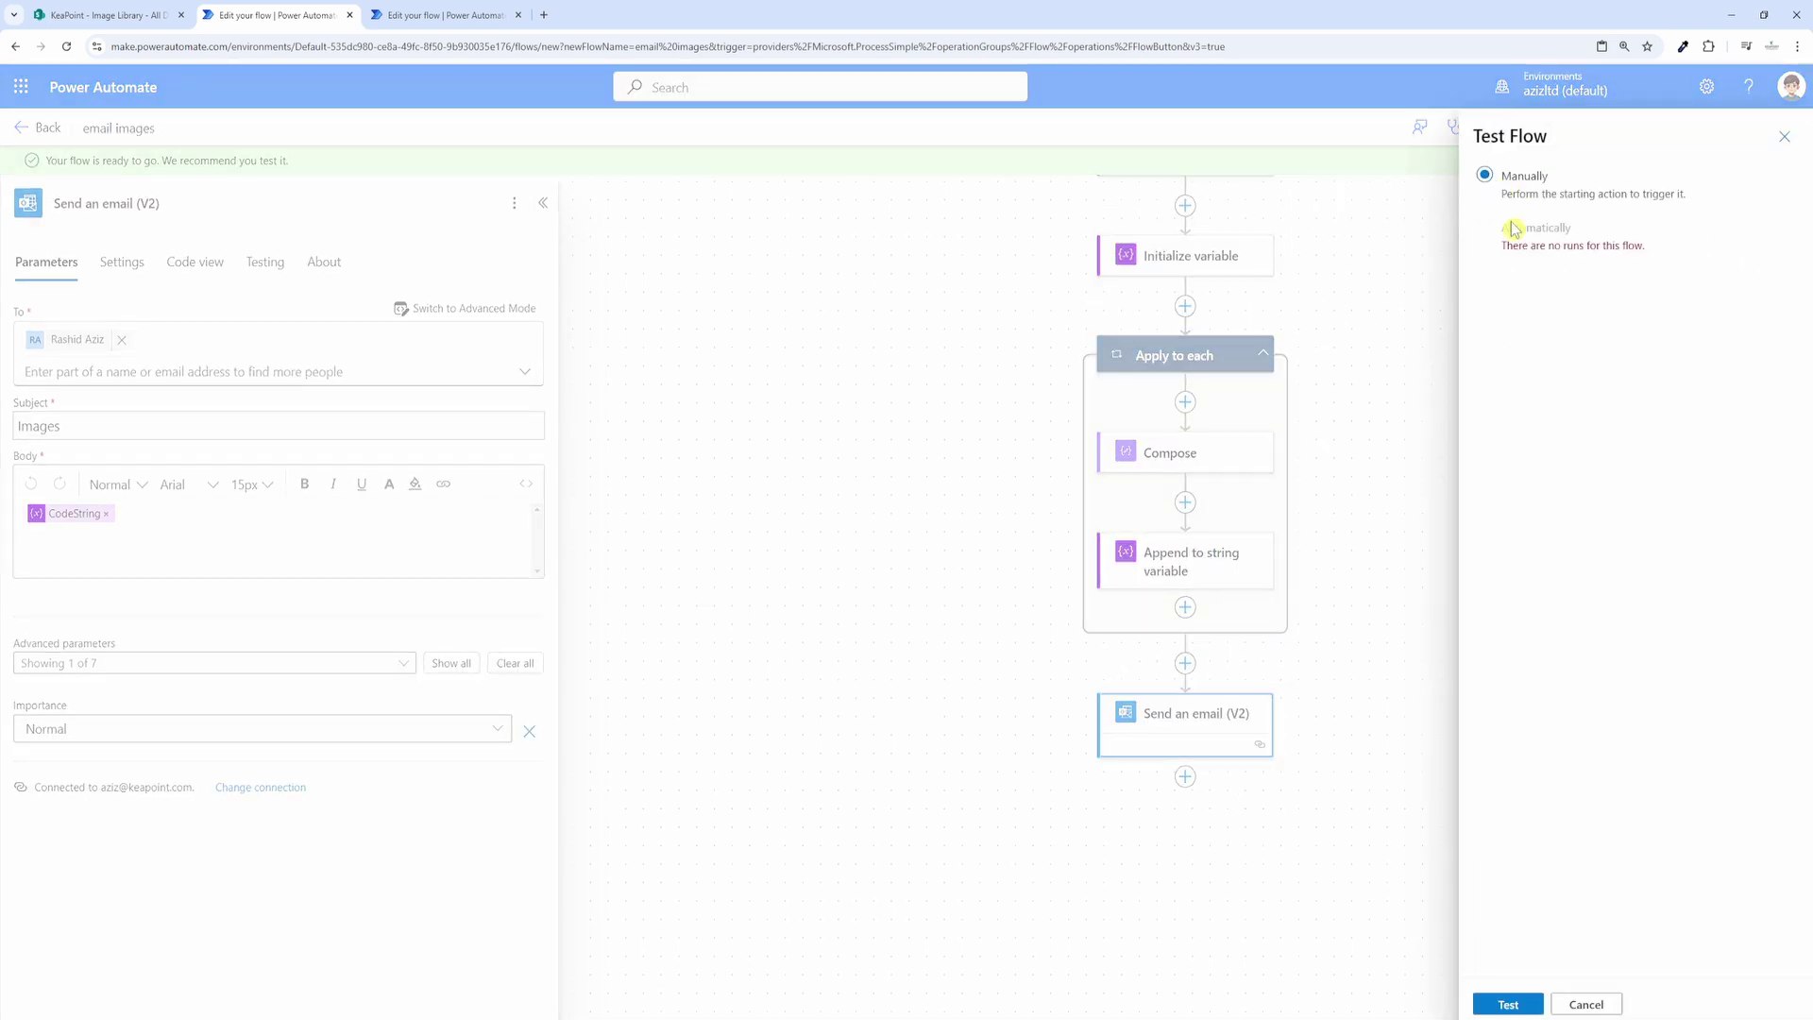
click(1507, 1004)
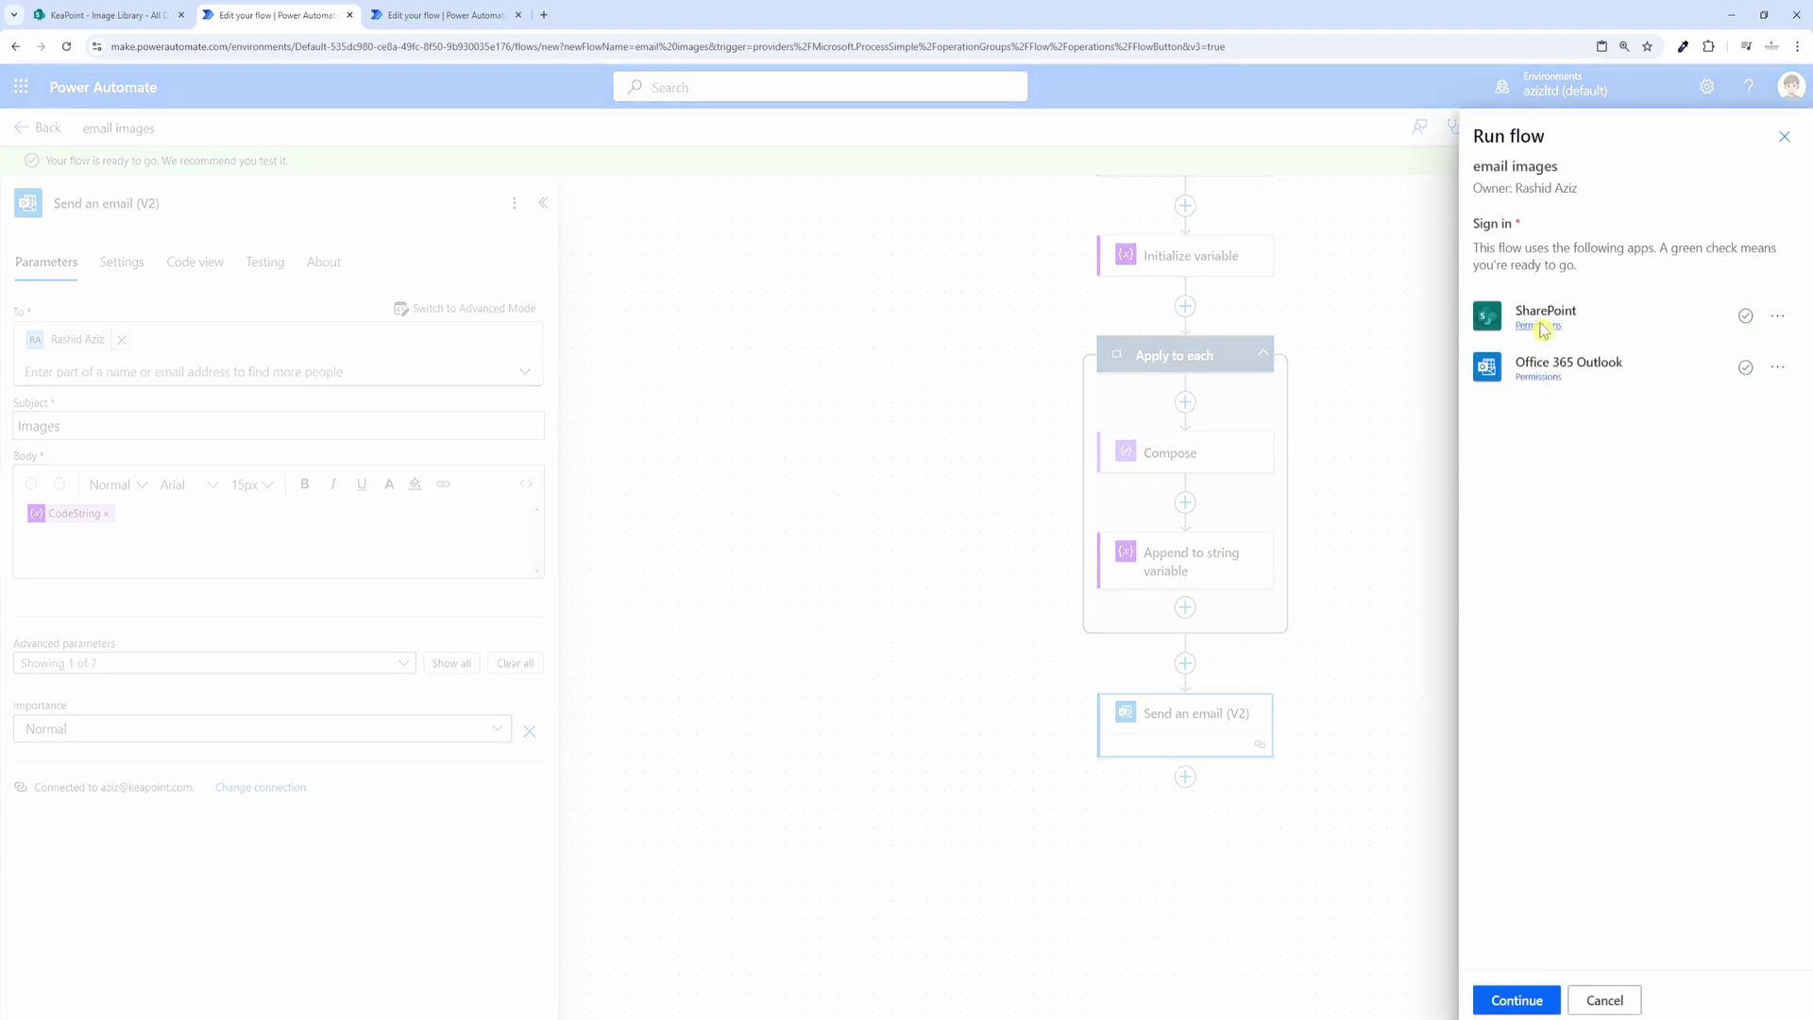
click(1527, 1007)
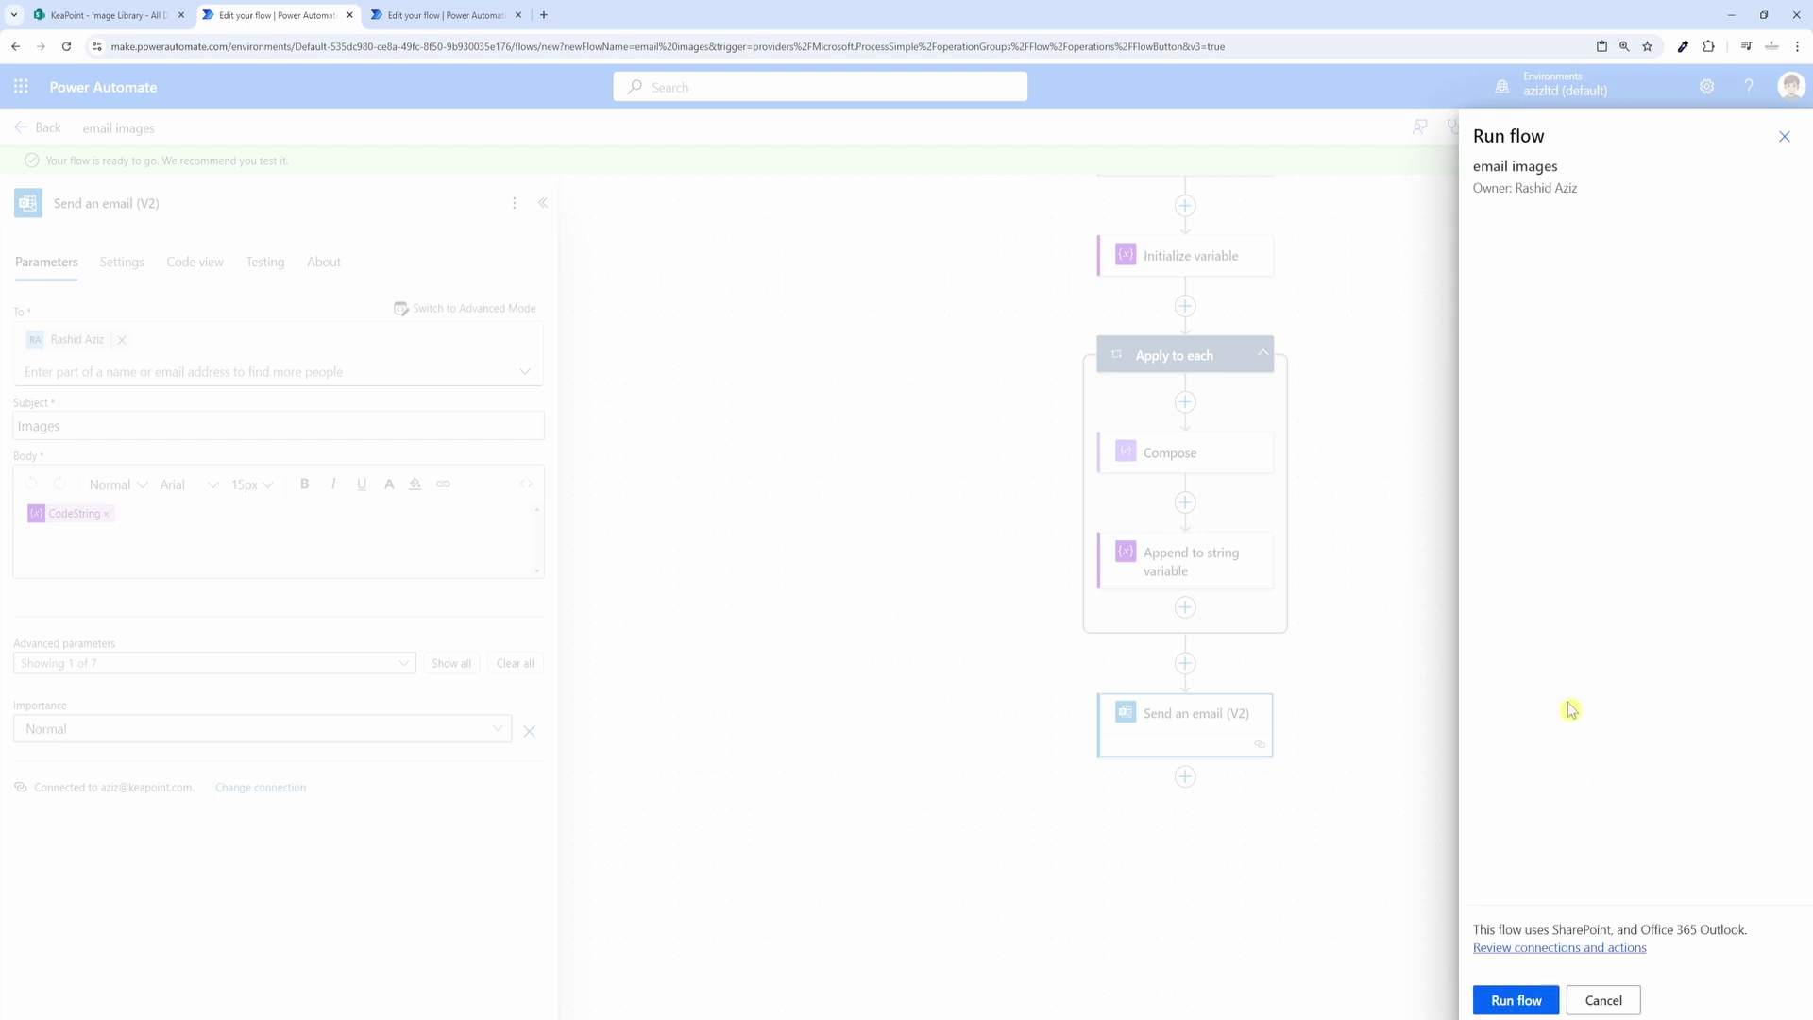
click(1511, 999)
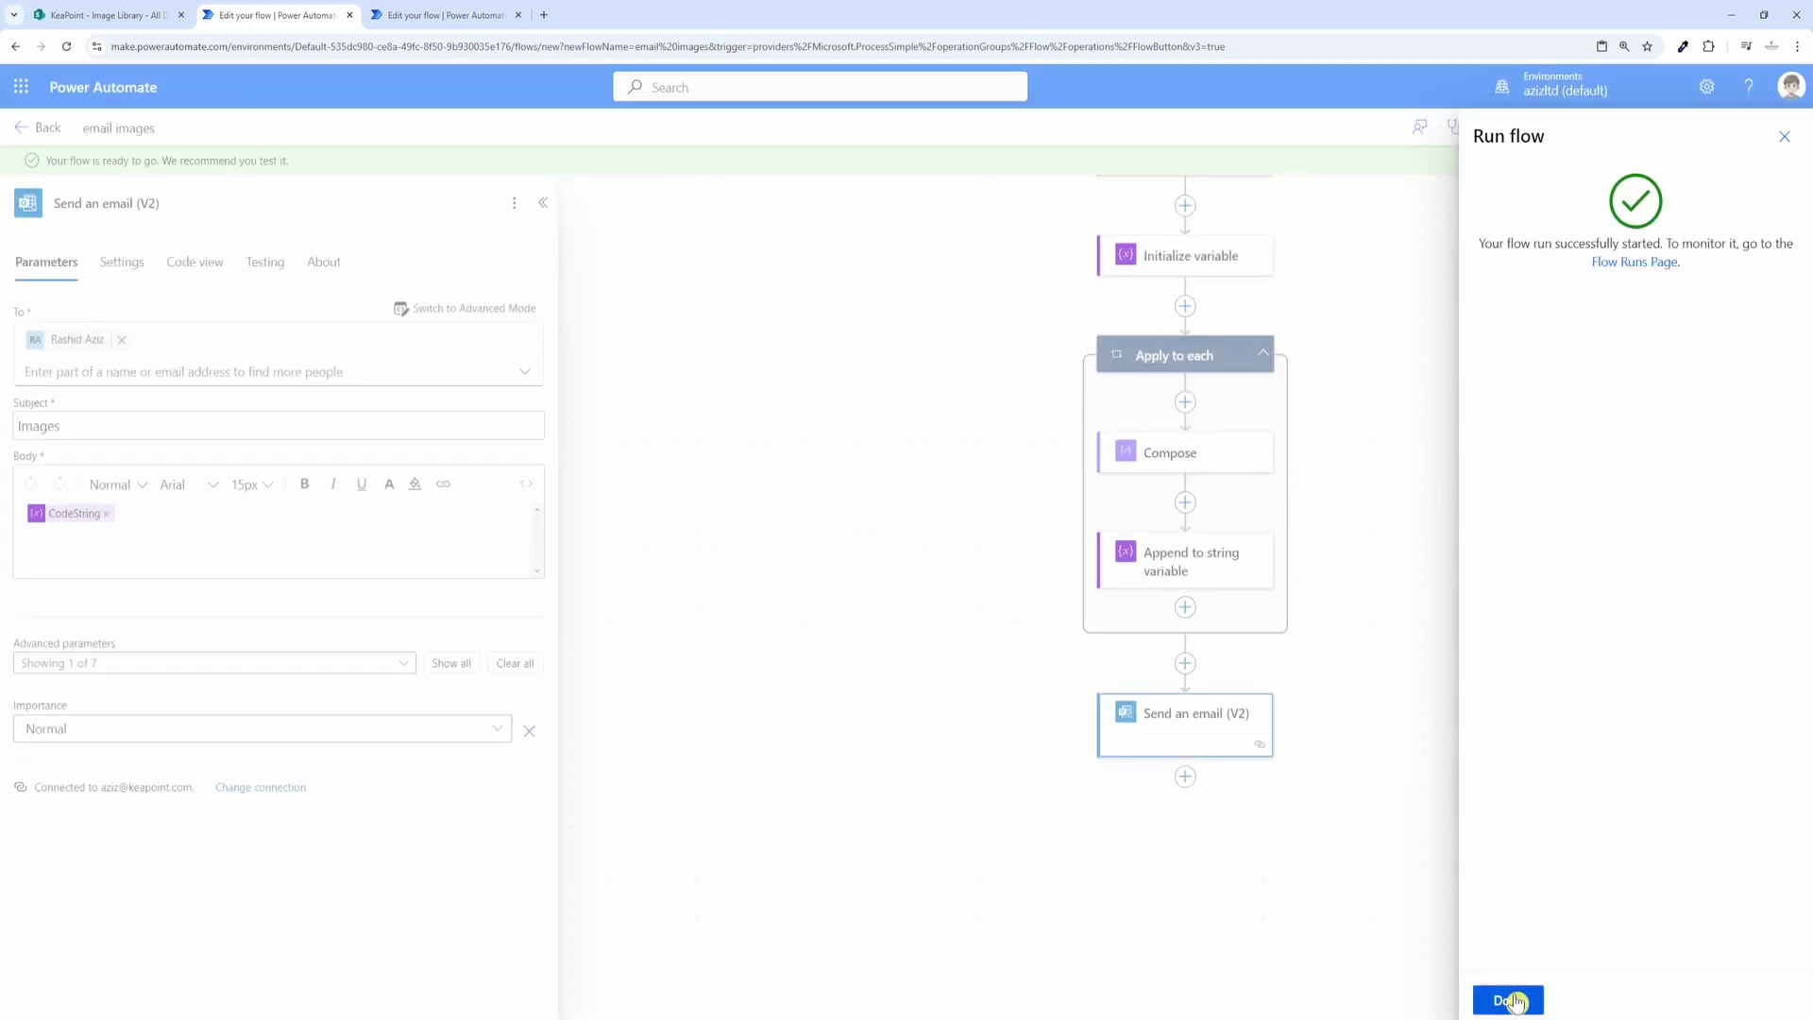
click(1507, 999)
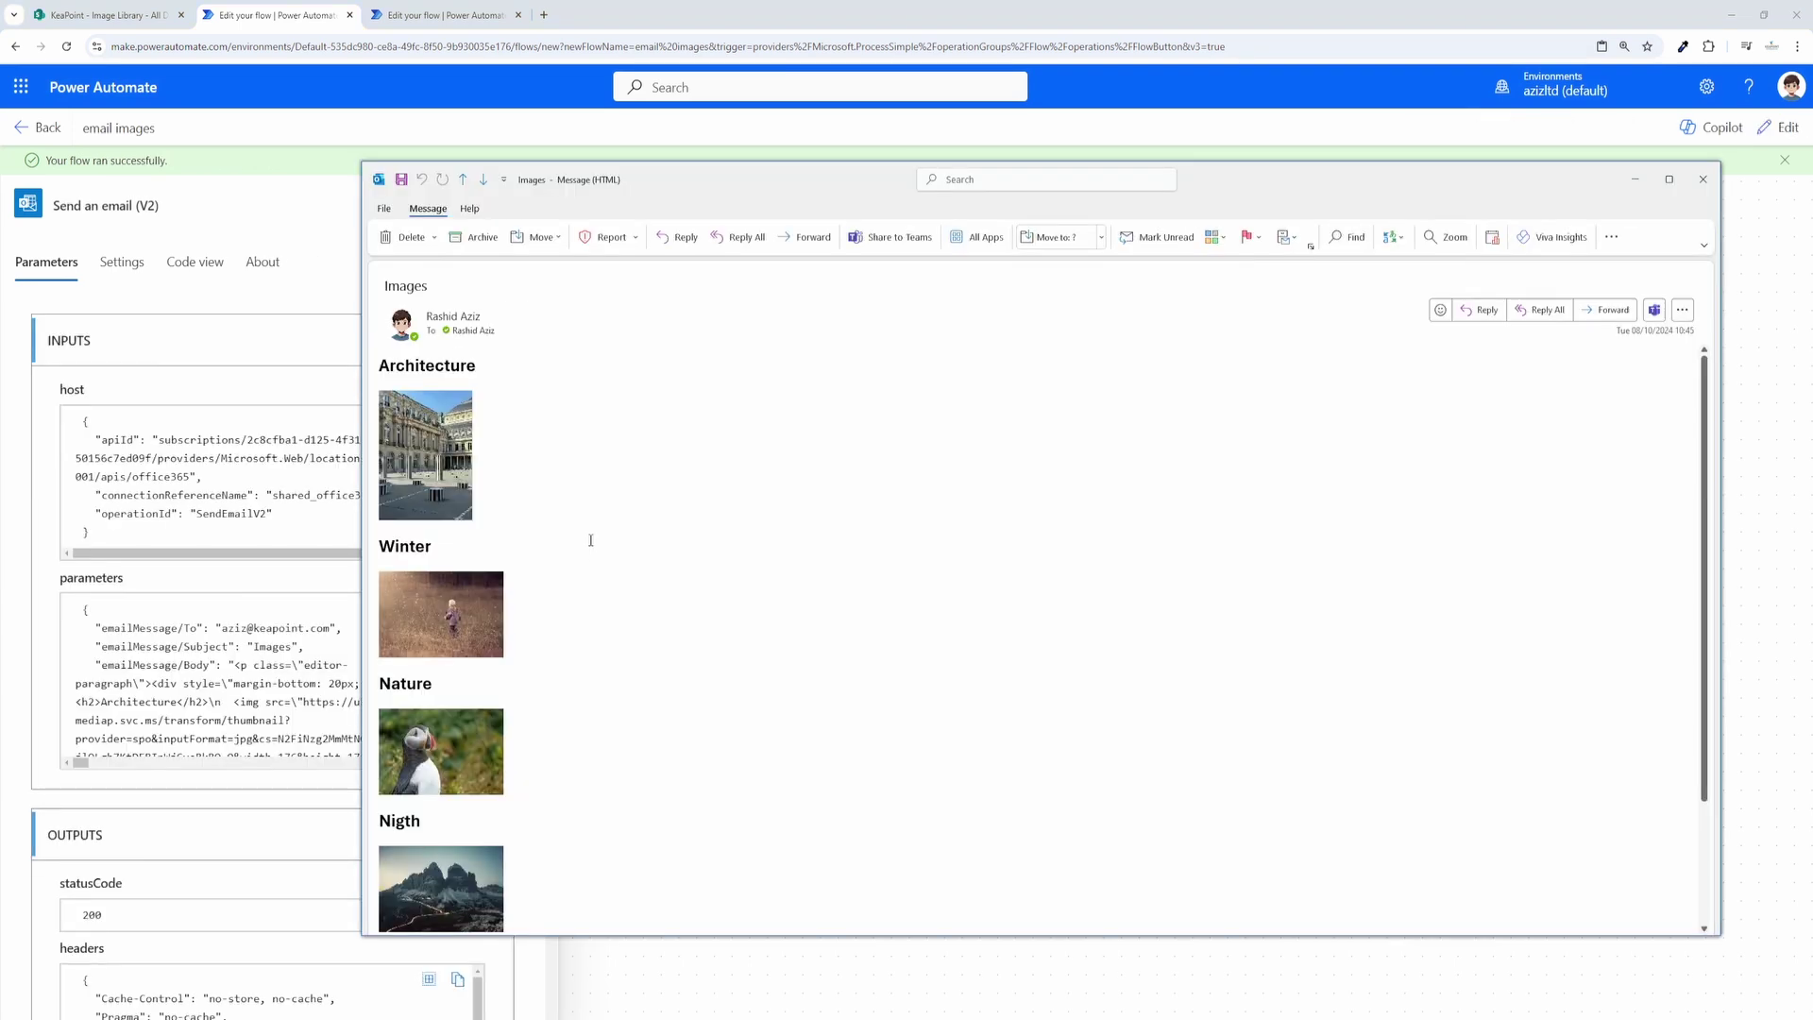
scroll(591, 540, down, 1)
Step: Look over the Images email's small pictures under each heading, then minimize the message
scroll(590, 539, down, 1)
scroll(590, 539, up, 3)
drag(416, 366, 470, 359)
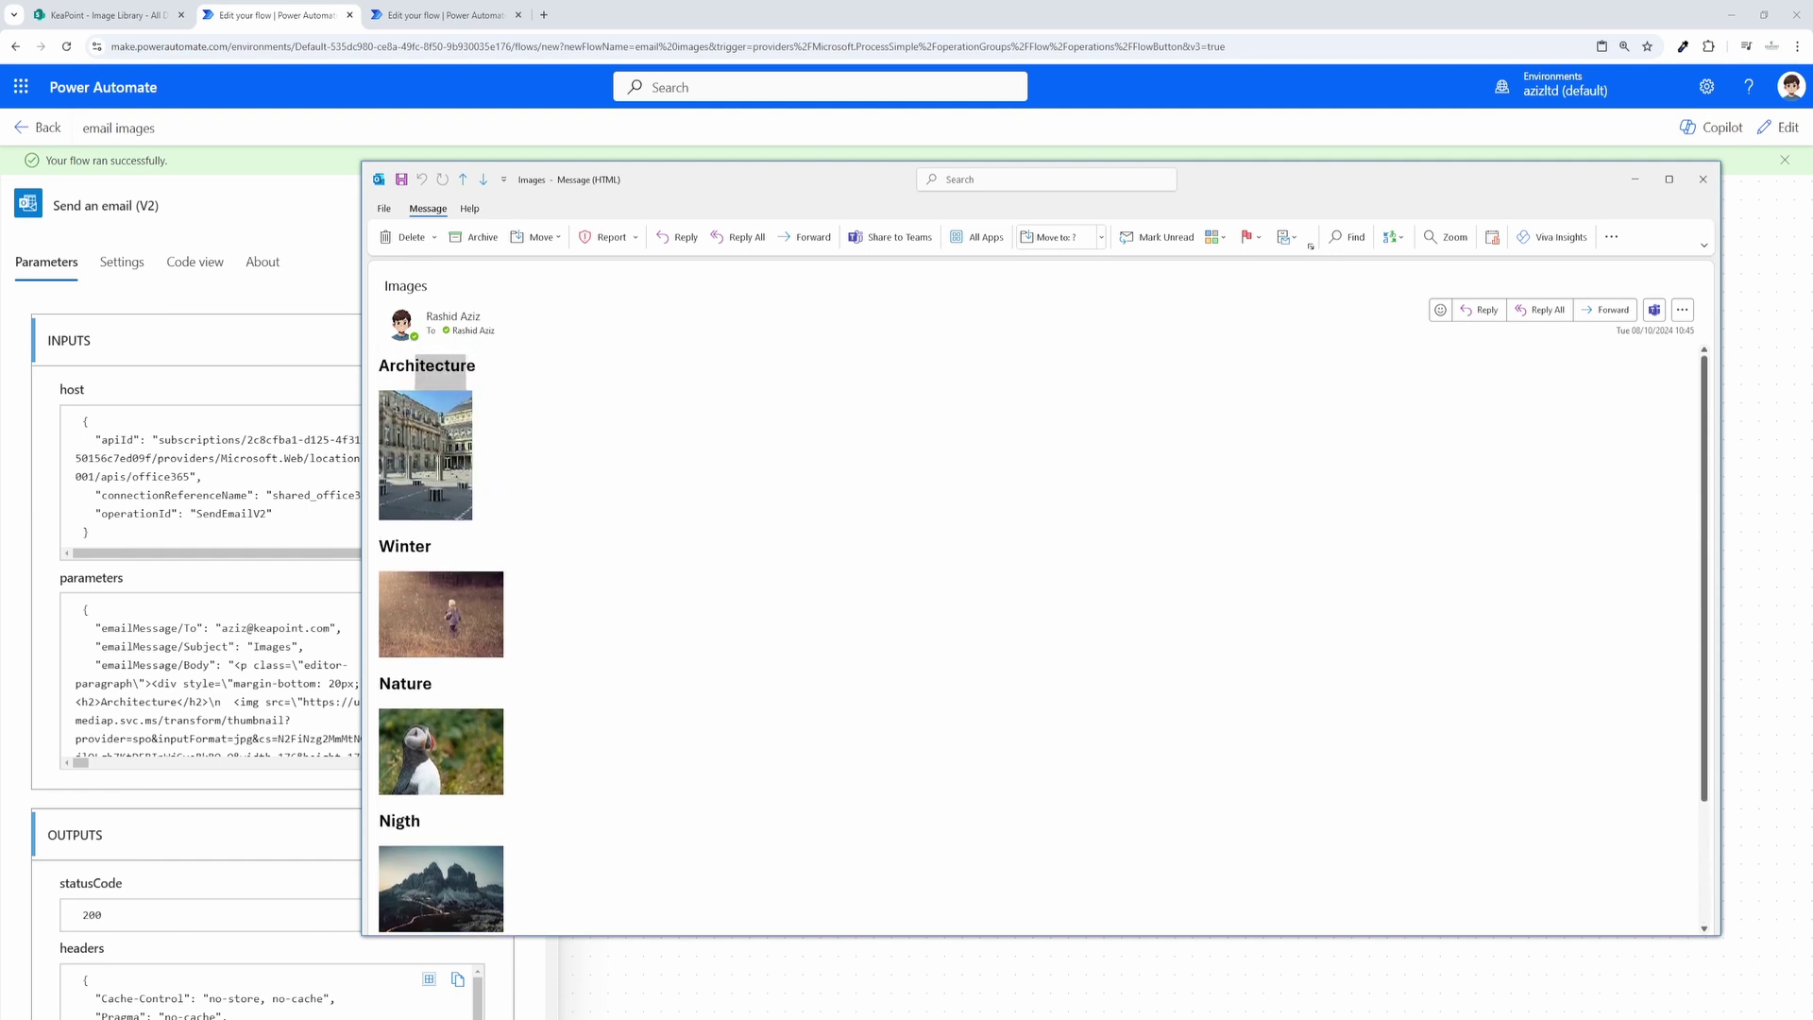
scroll(482, 502, down, 3)
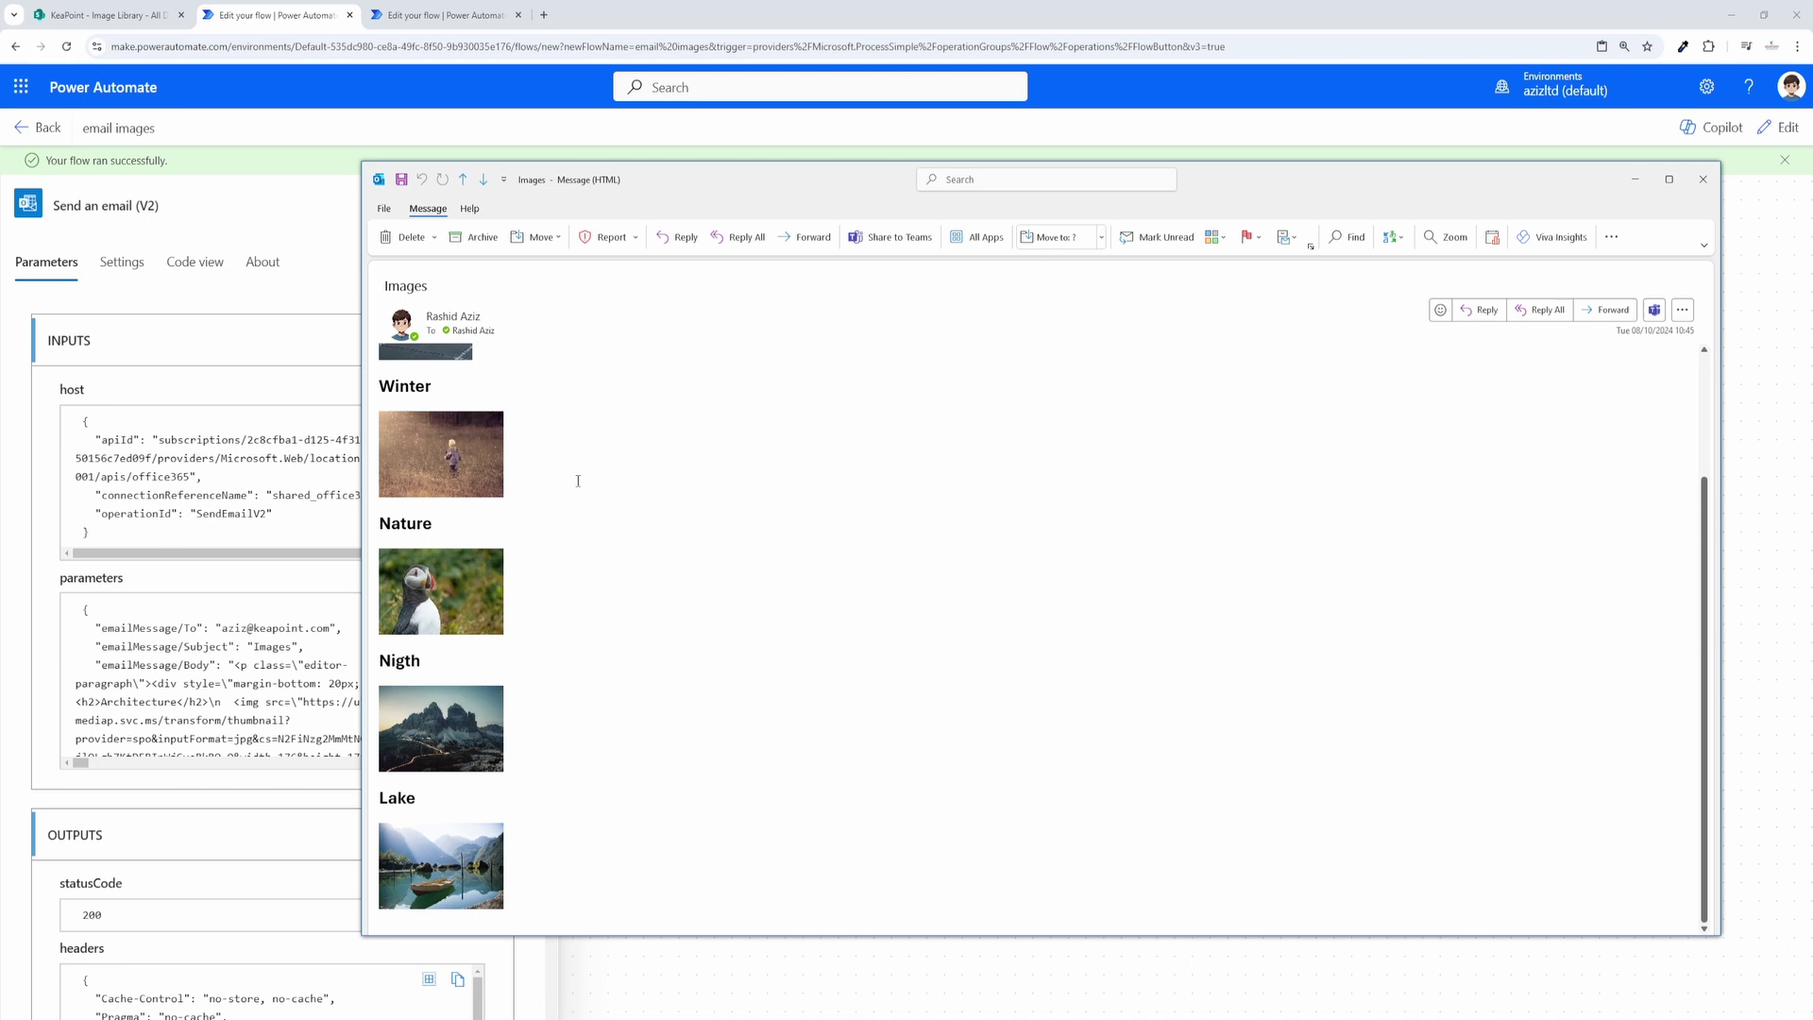
scroll(1307, 493, up, 1)
scroll(1306, 494, down, 1)
click(1633, 183)
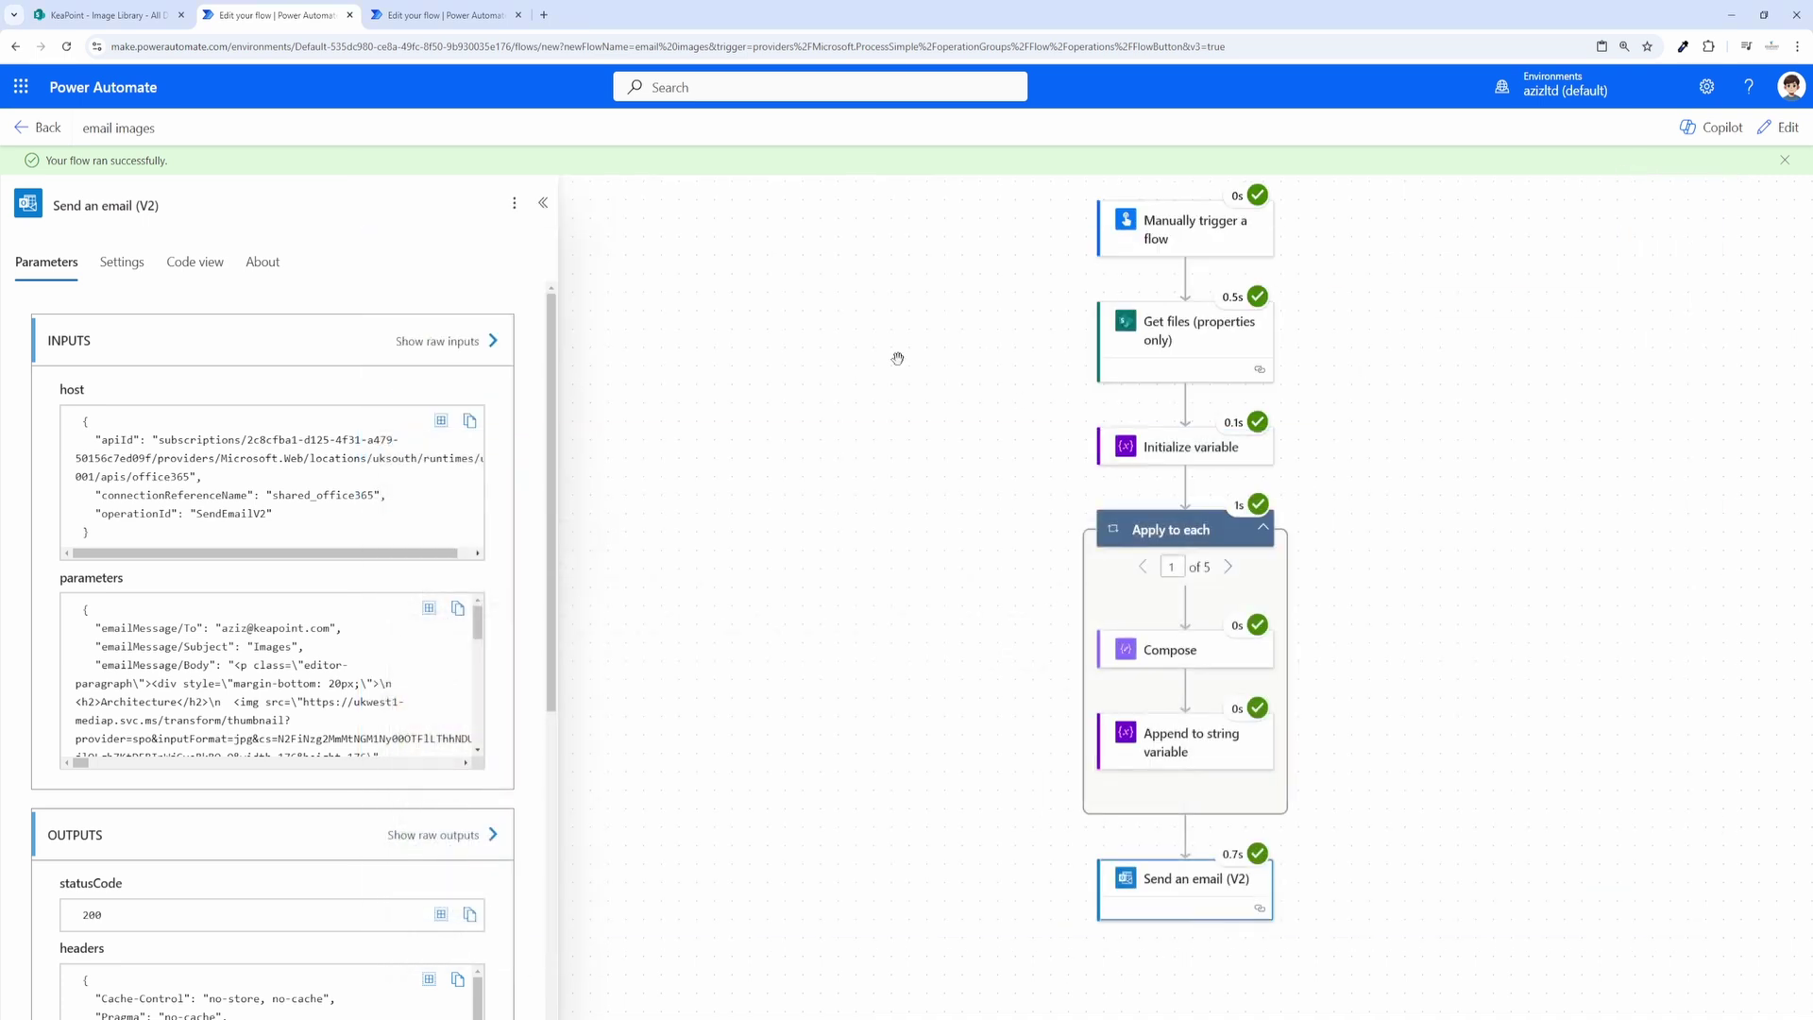
Step: Replace Thumbnail Medium with Thumbnail Large in the Compose image src and save the flow
click(1775, 129)
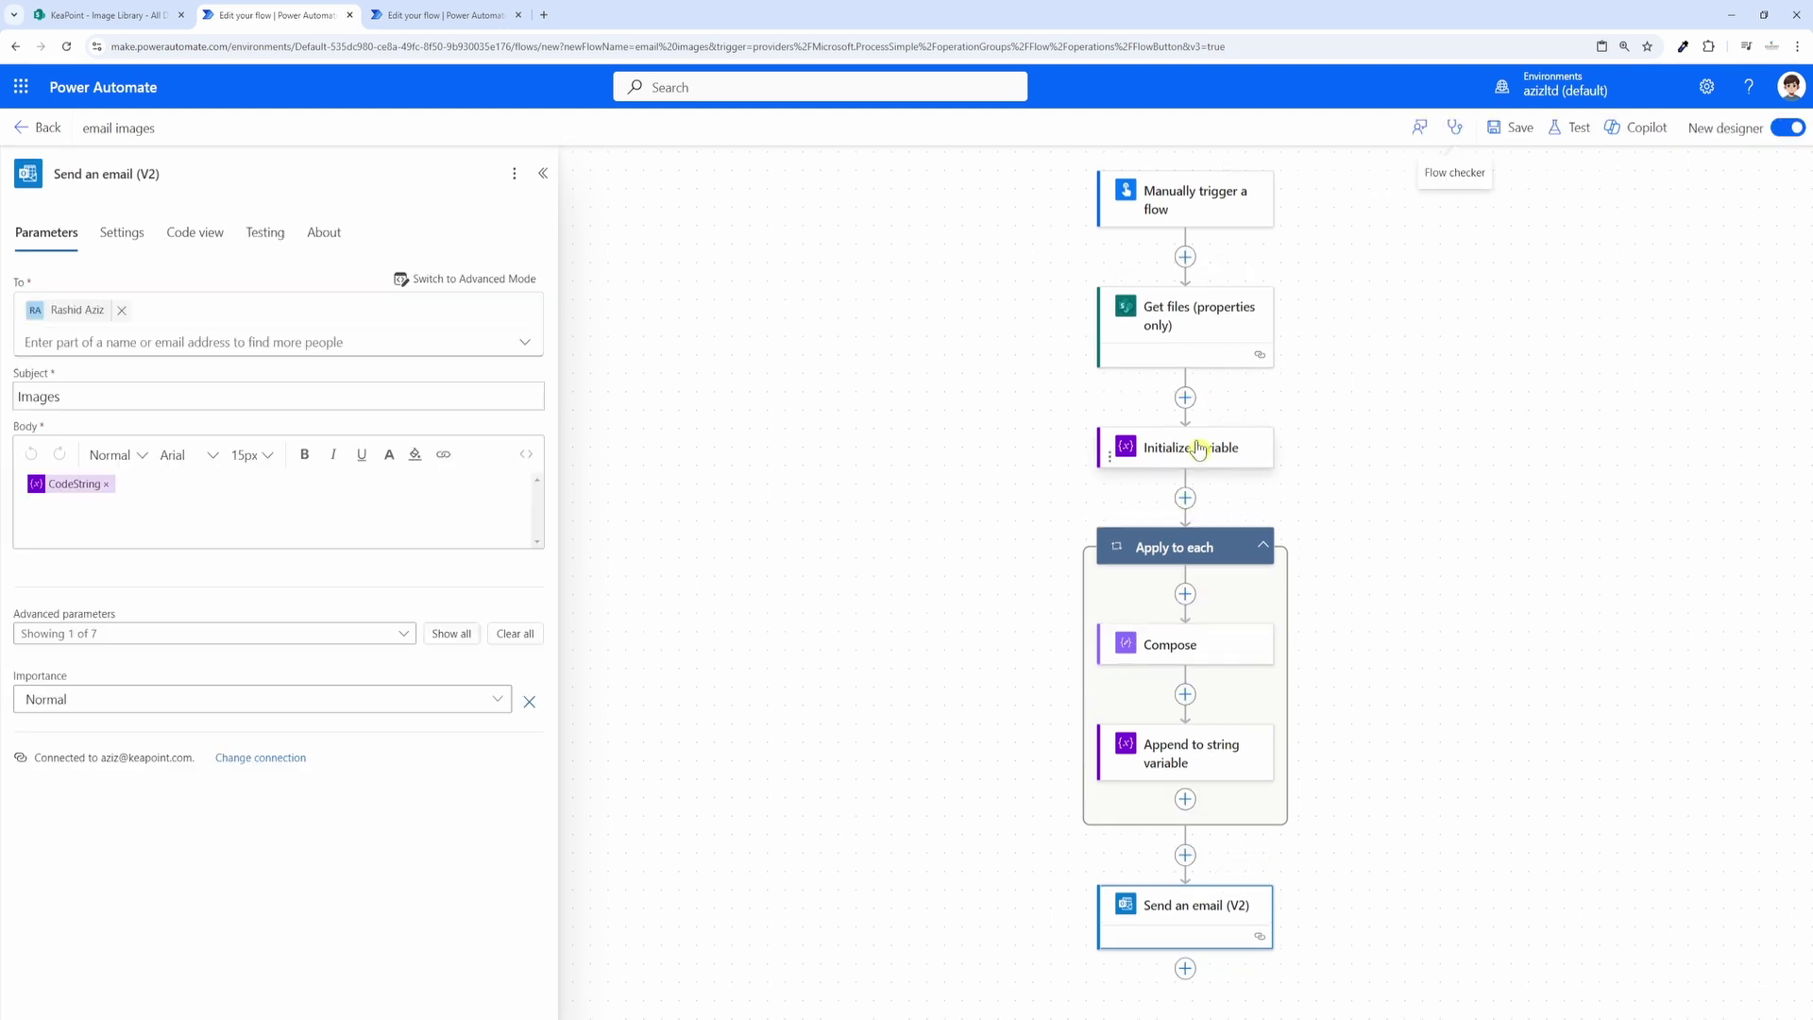
click(1174, 644)
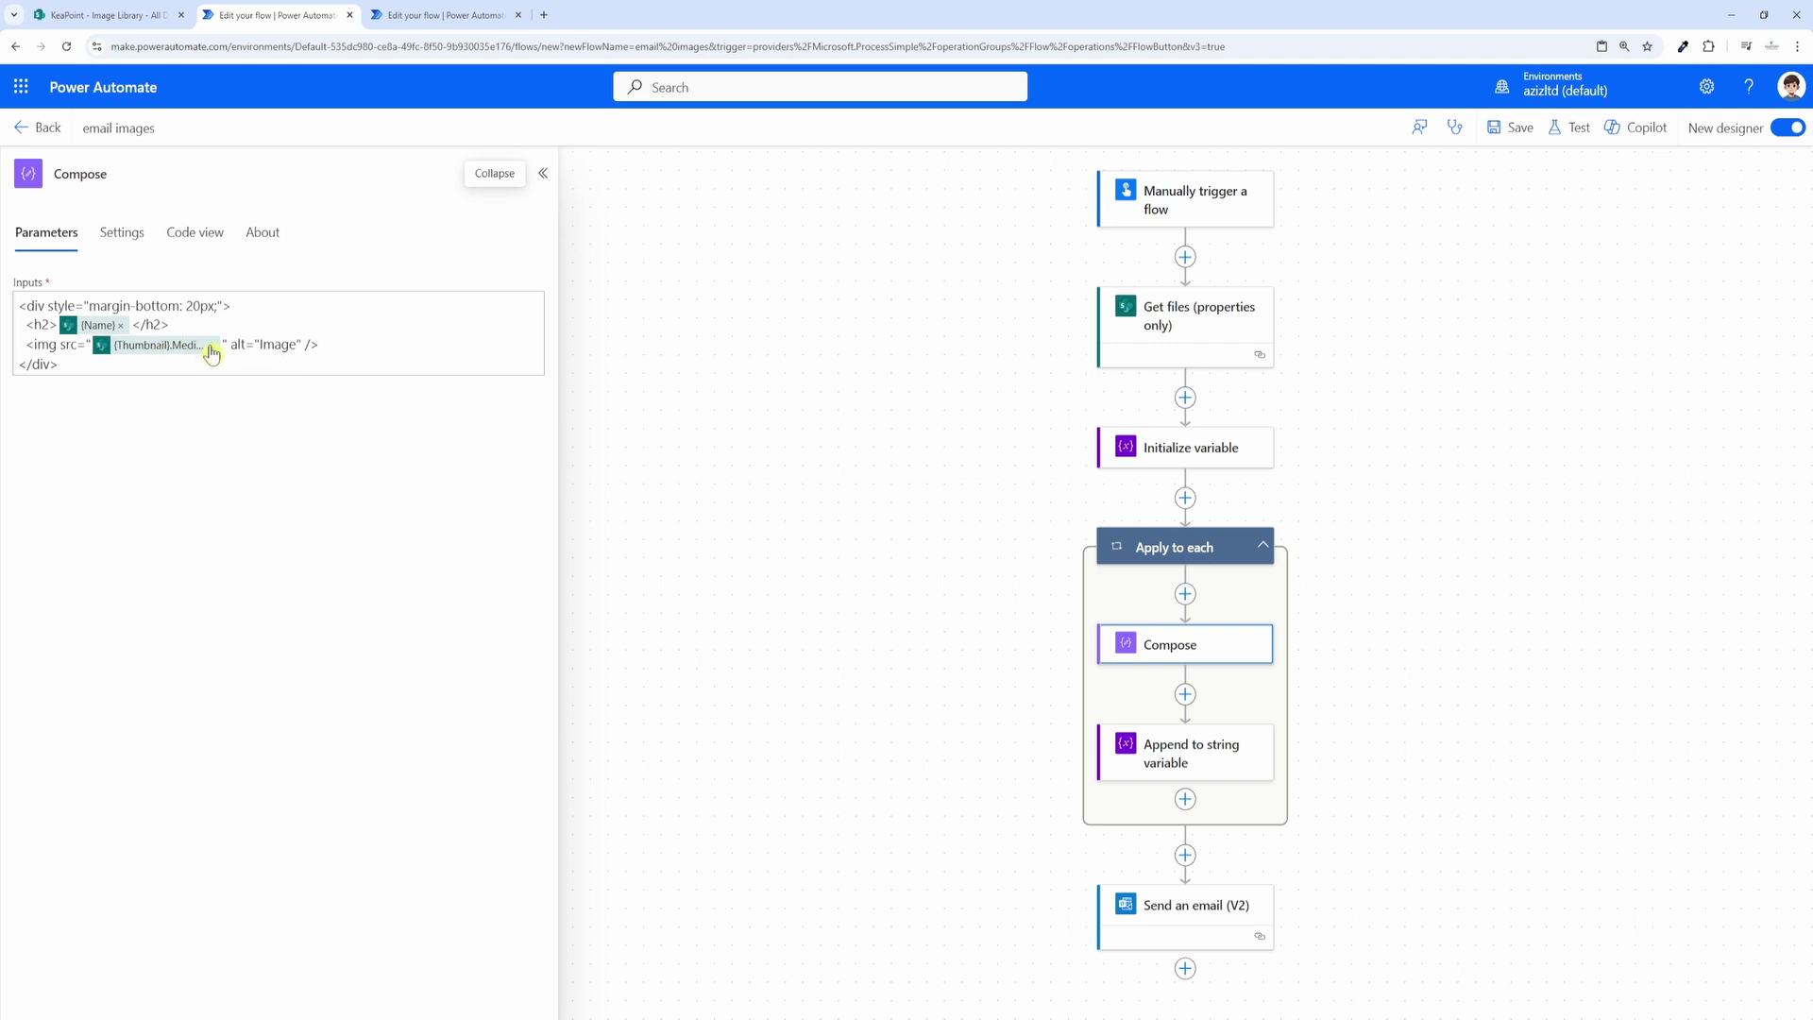
click(215, 346)
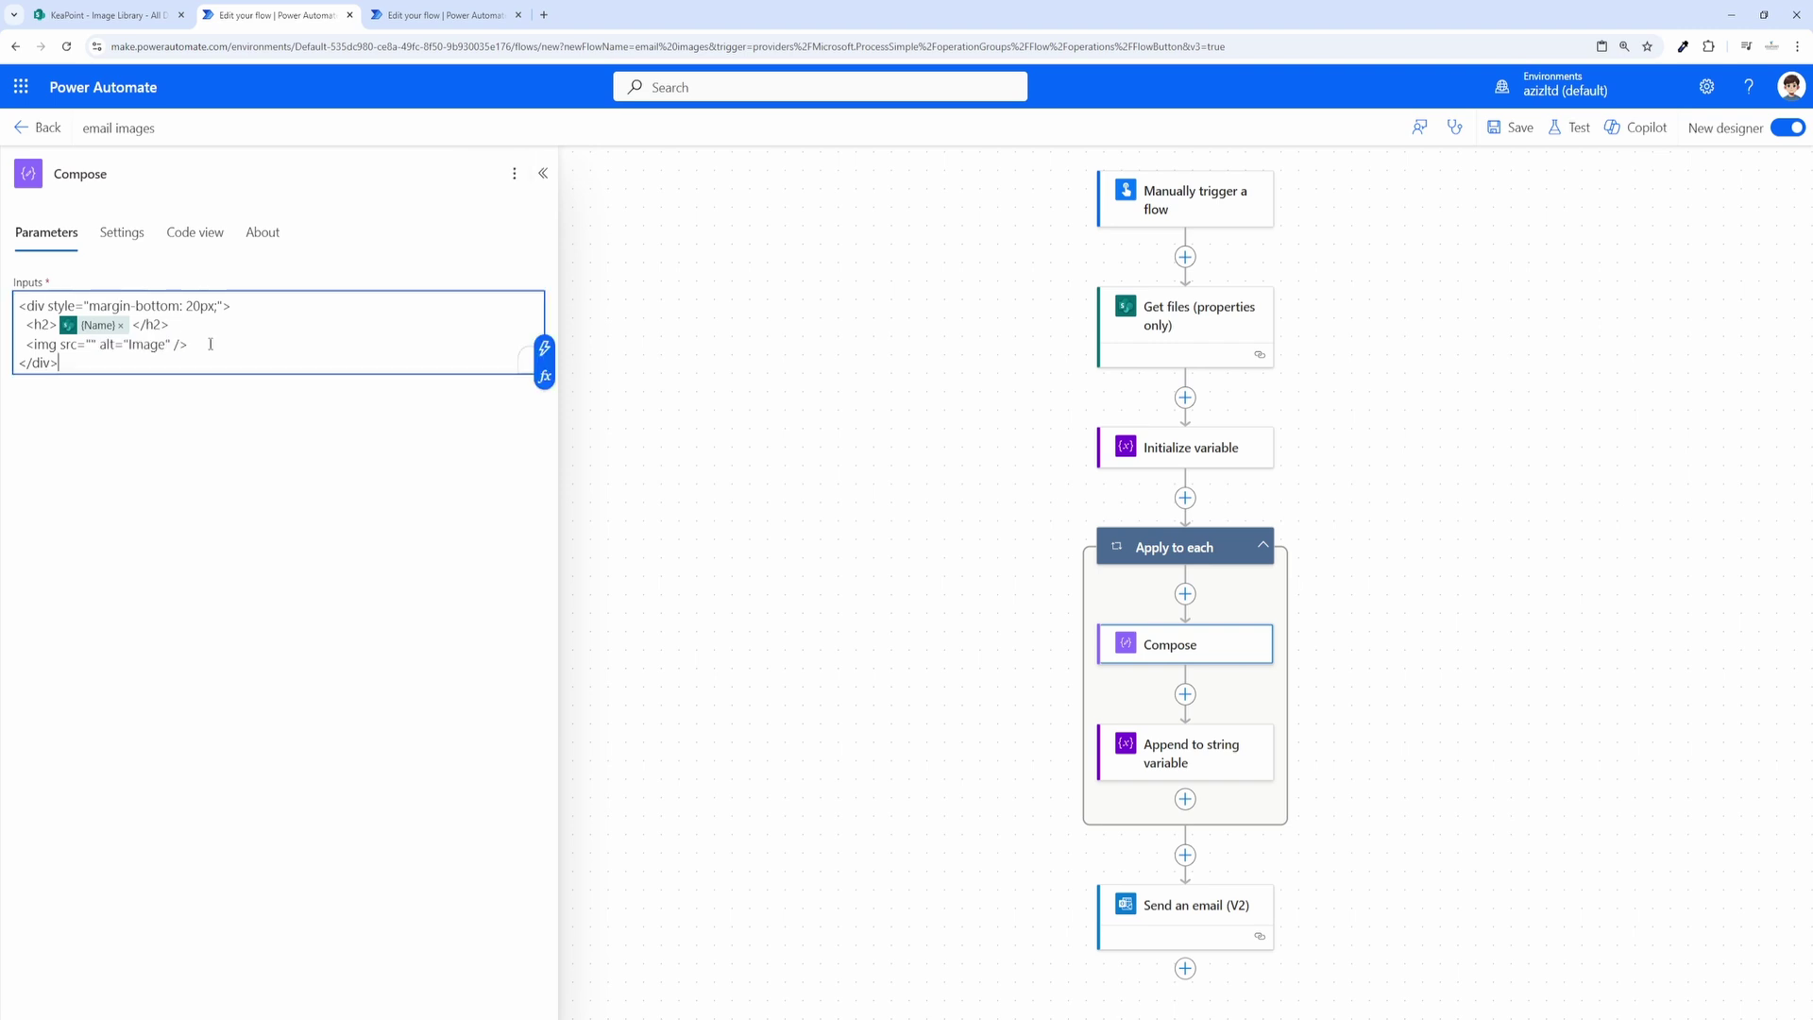
click(91, 343)
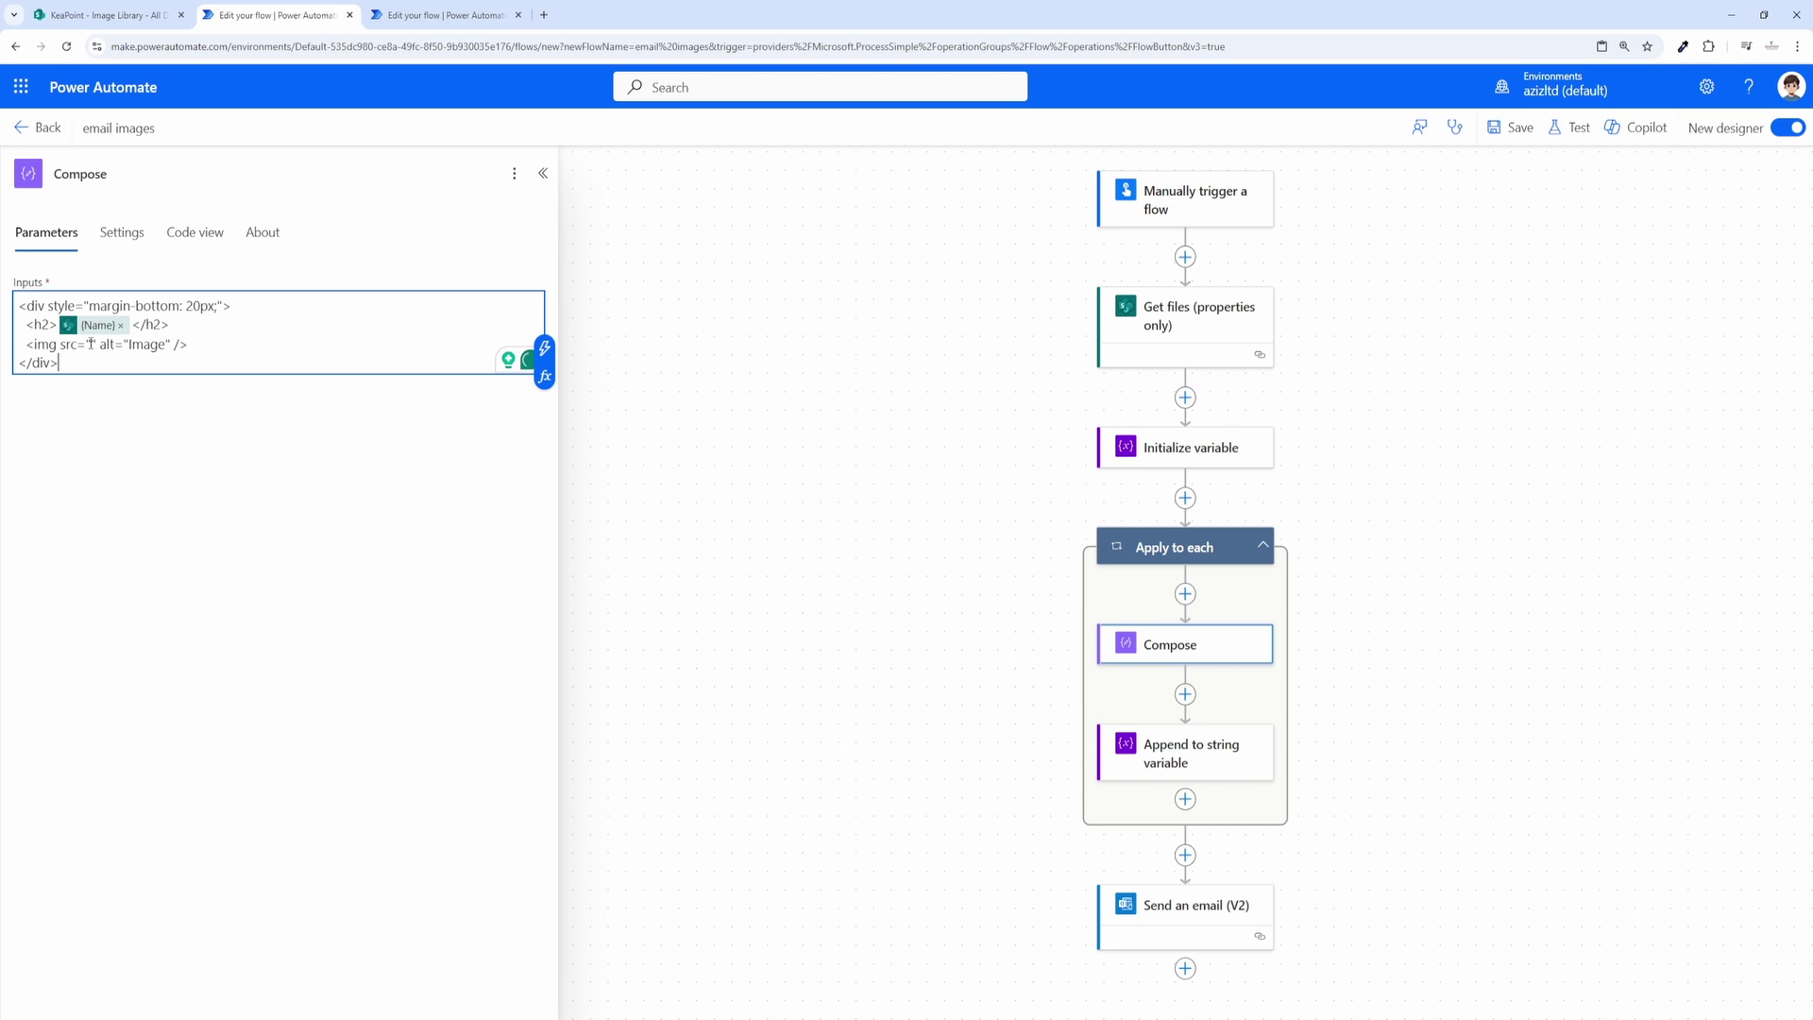
click(546, 342)
click(872, 468)
click(742, 340)
text(th)
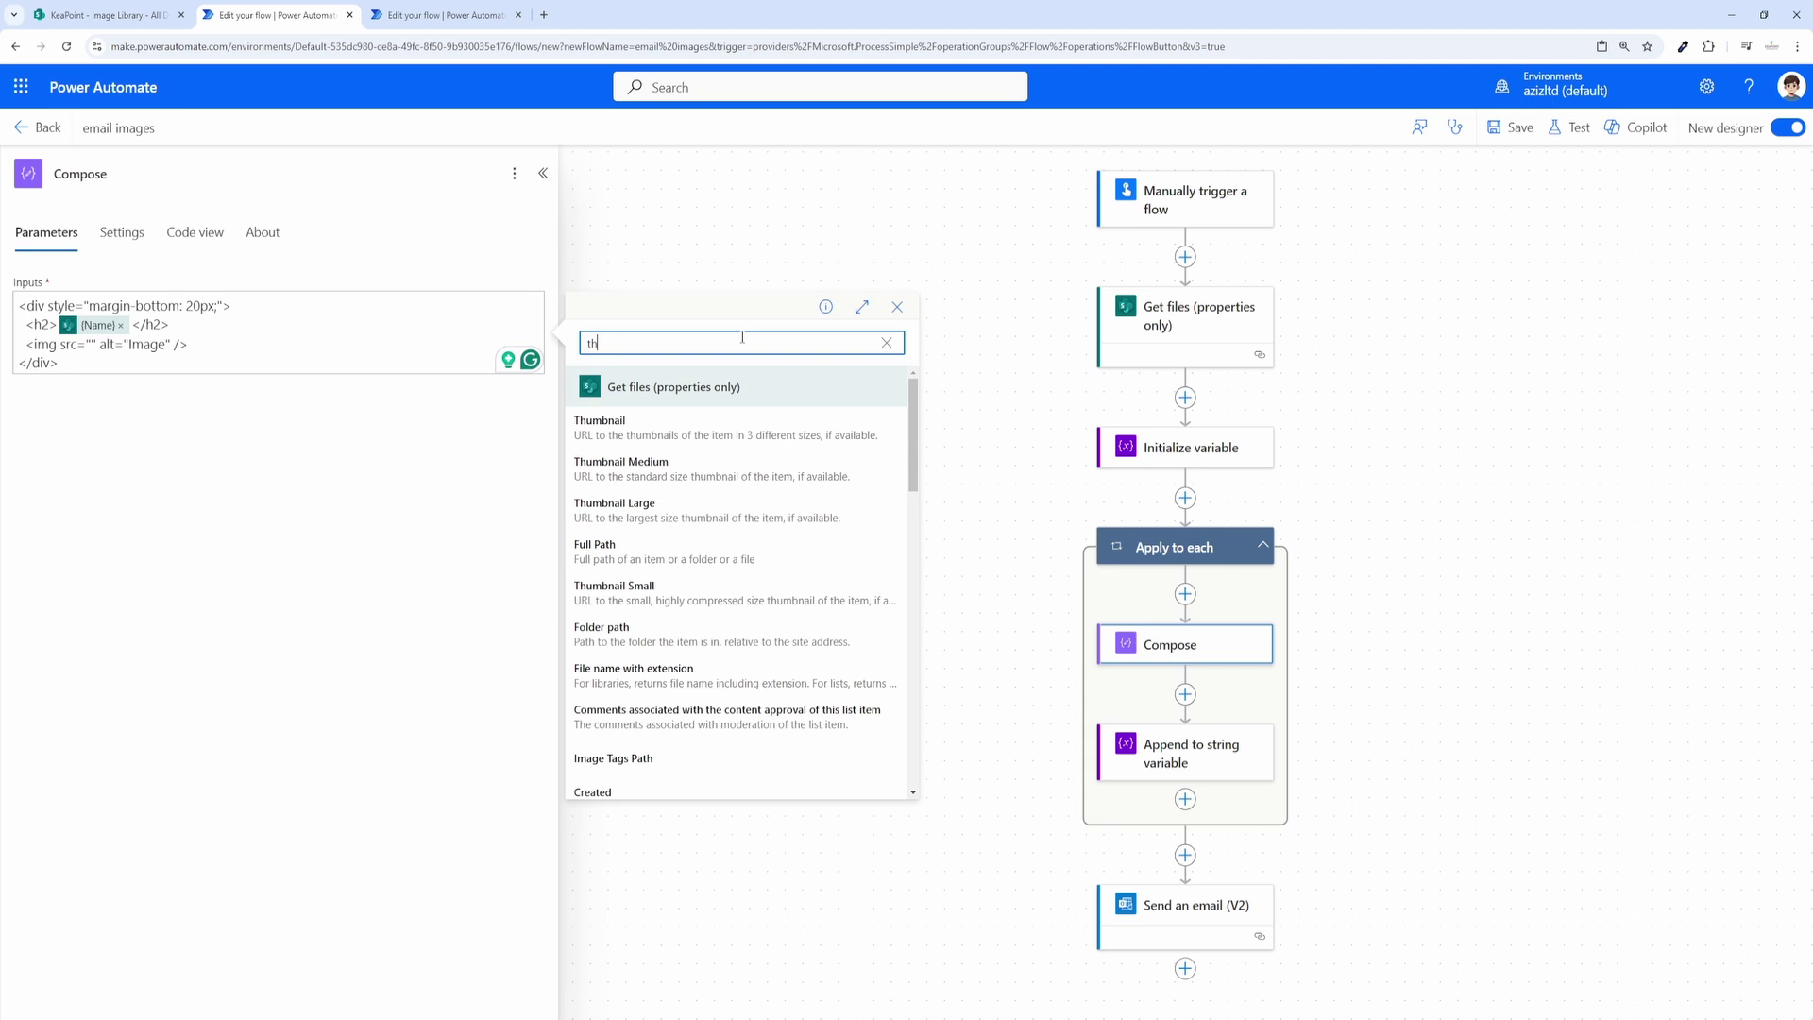
click(651, 514)
click(1515, 128)
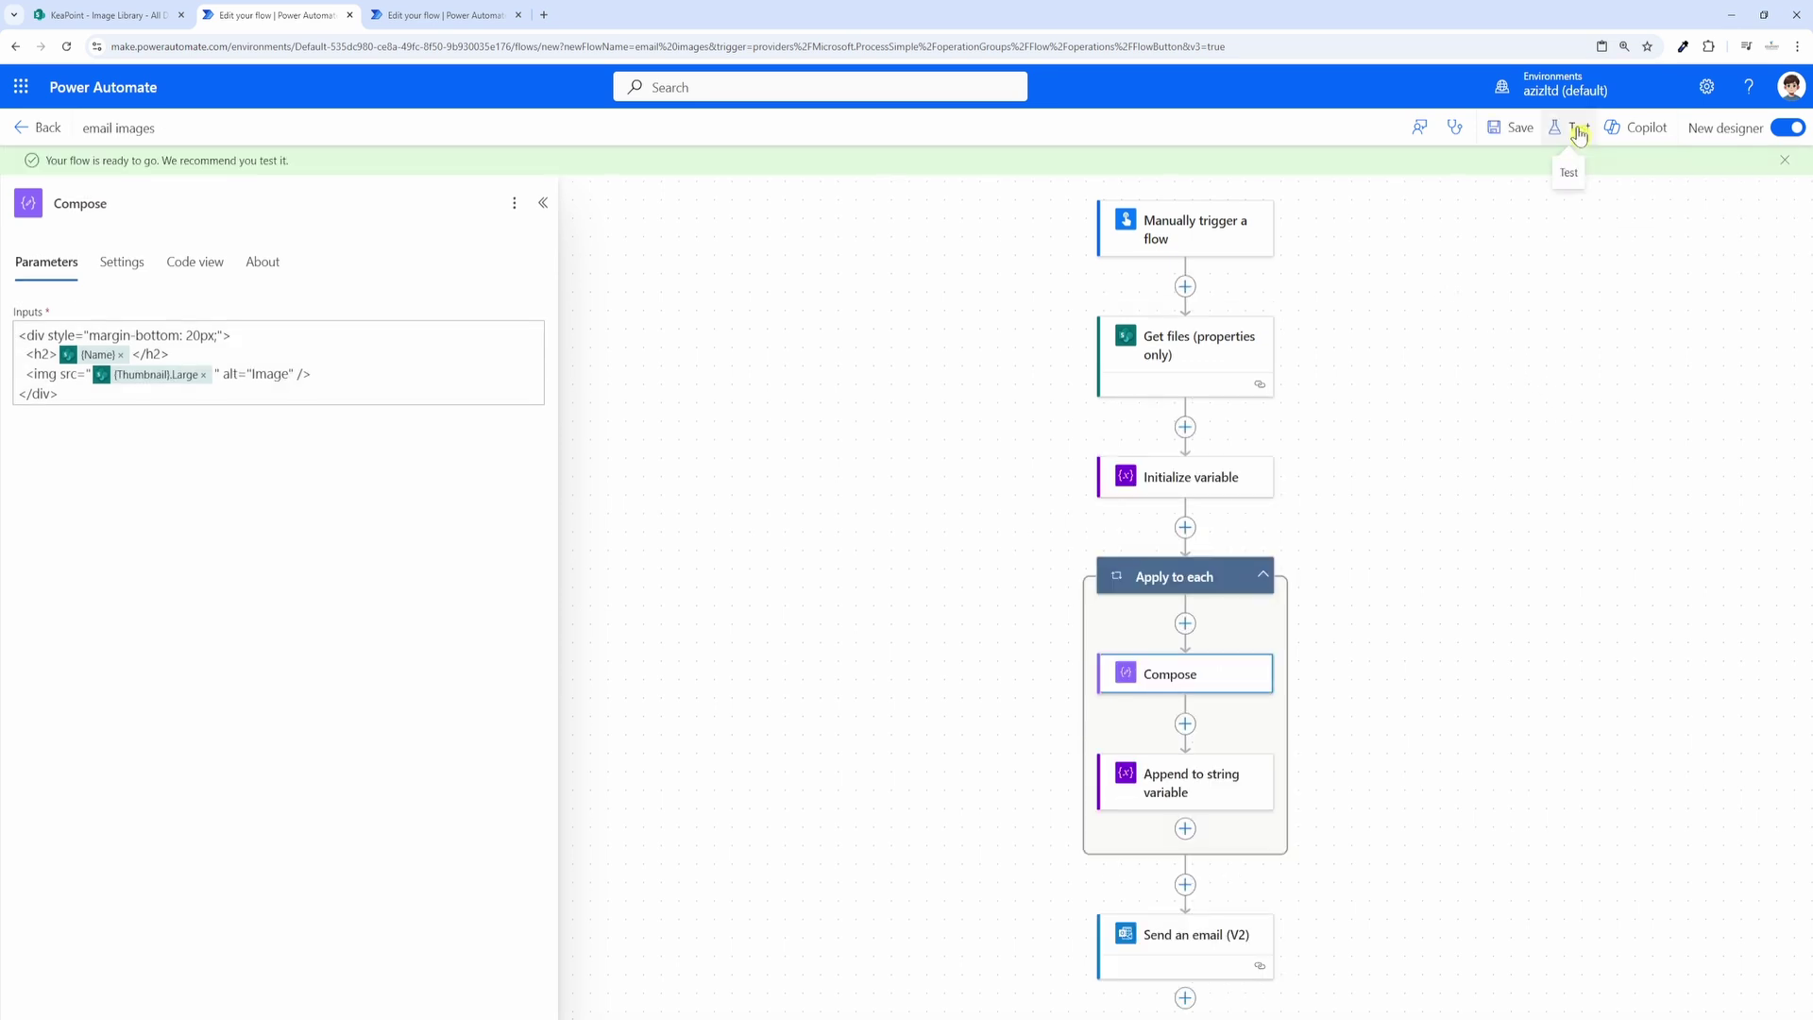
Step: Rerun the flow test and switch to the new Images email with the larger Architecture photo
click(1573, 131)
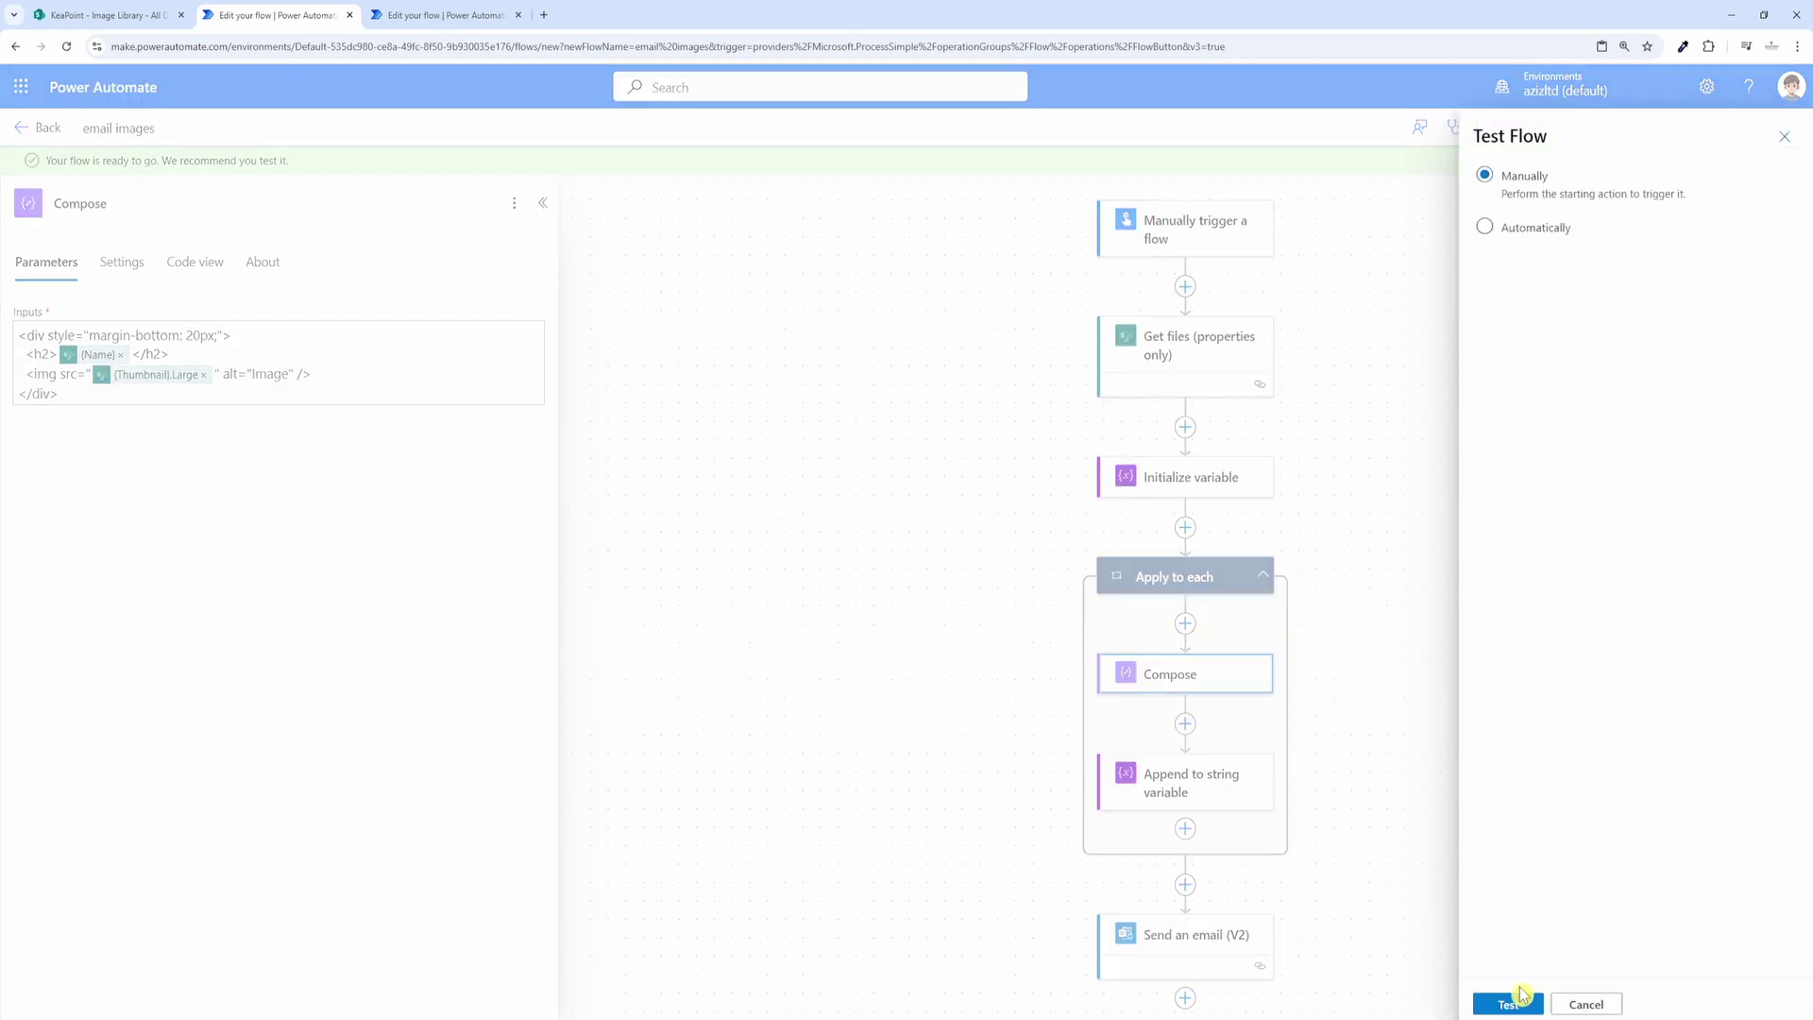
click(1507, 1005)
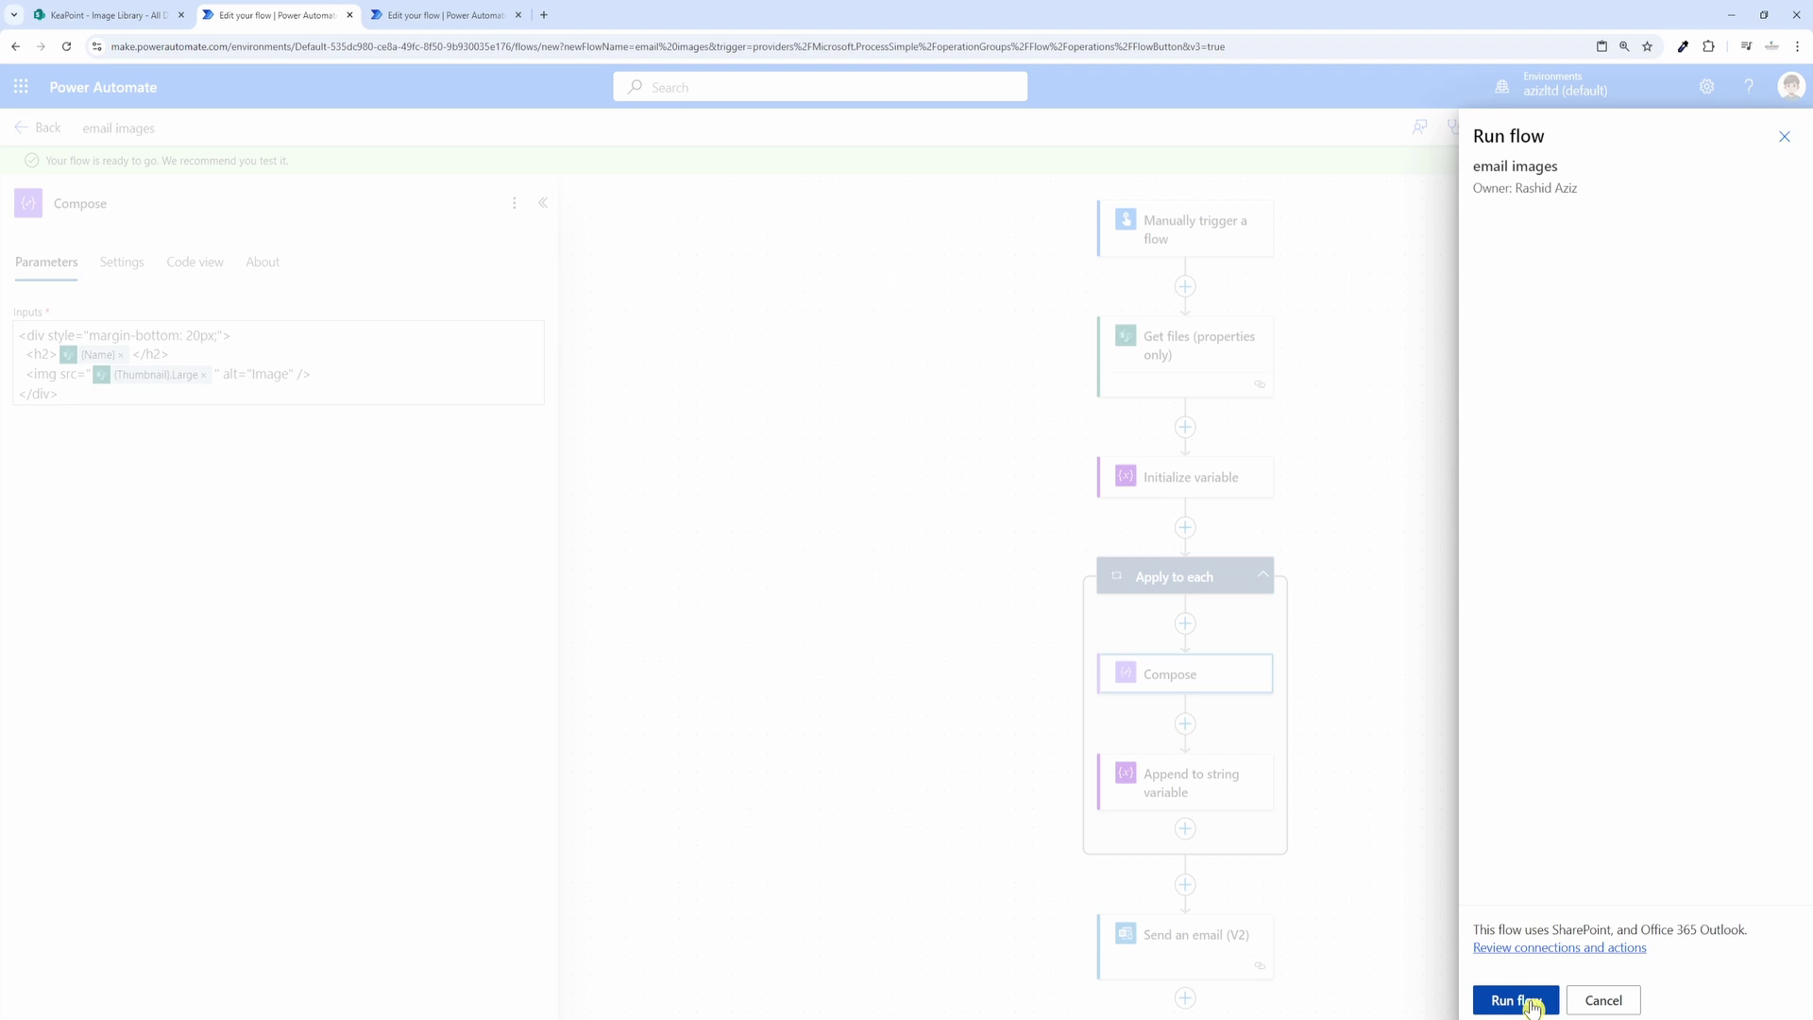
click(1518, 1000)
click(1509, 999)
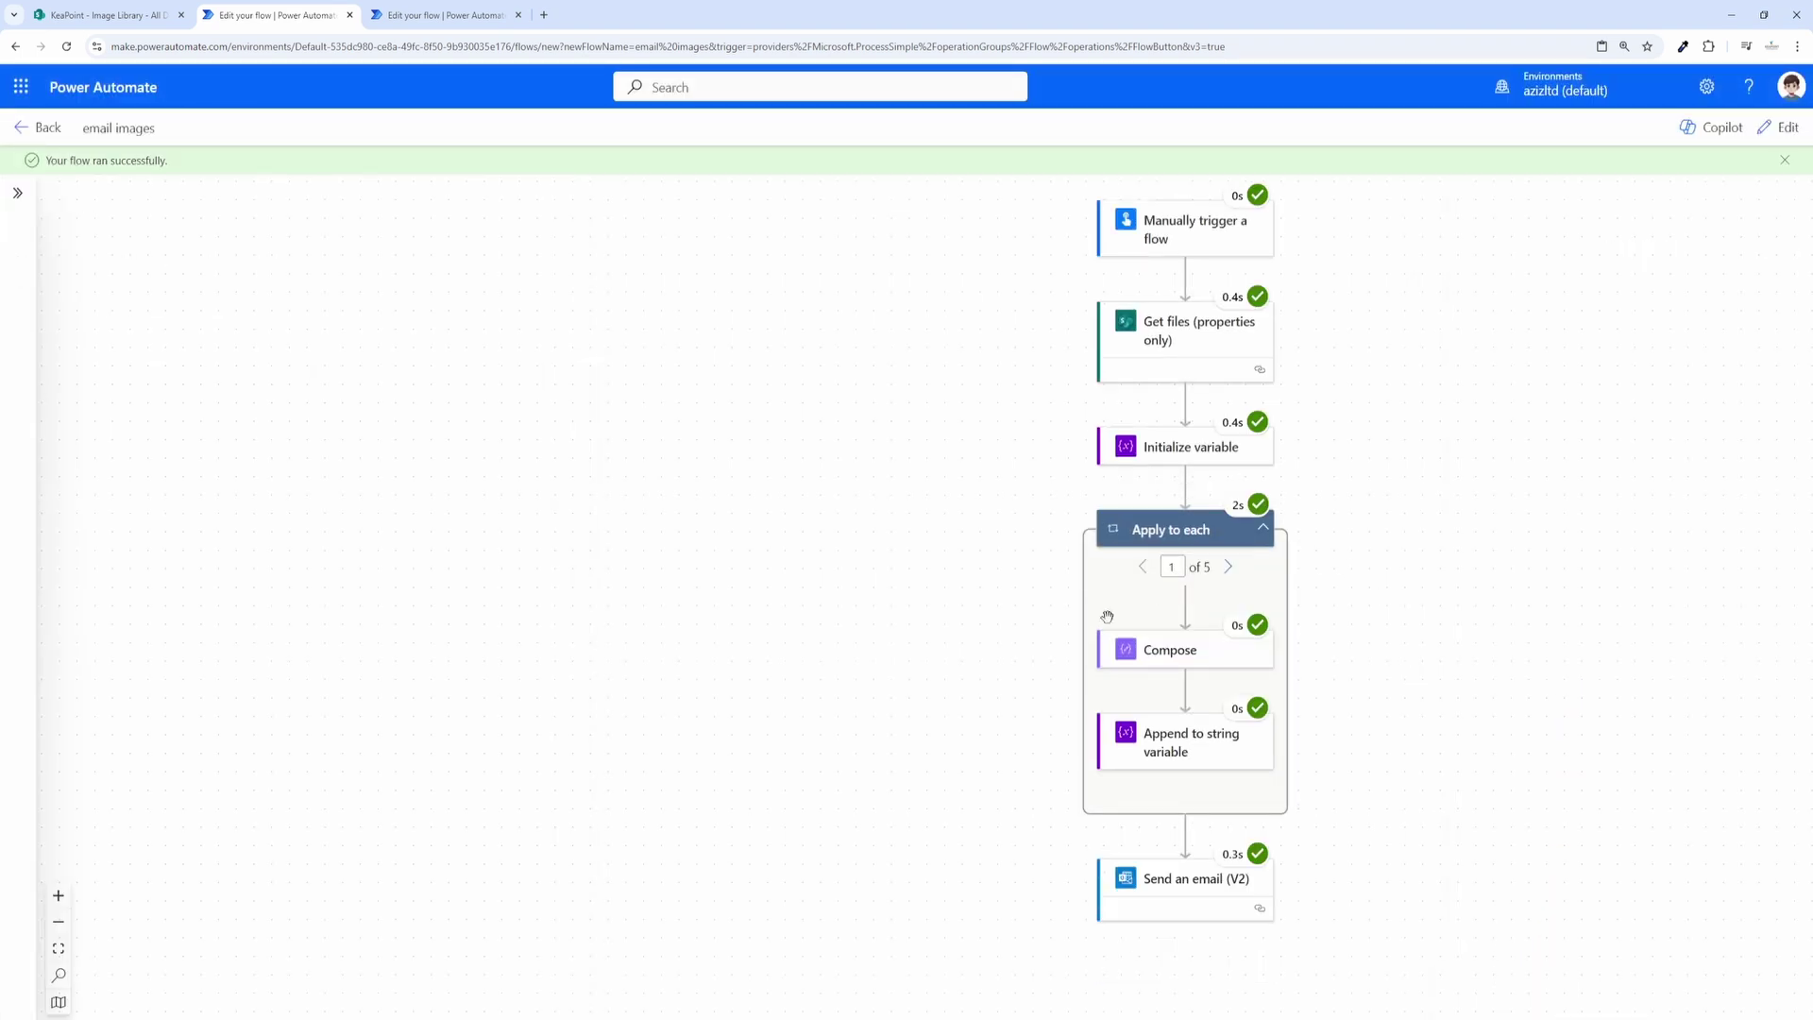
key(alt+Tab)
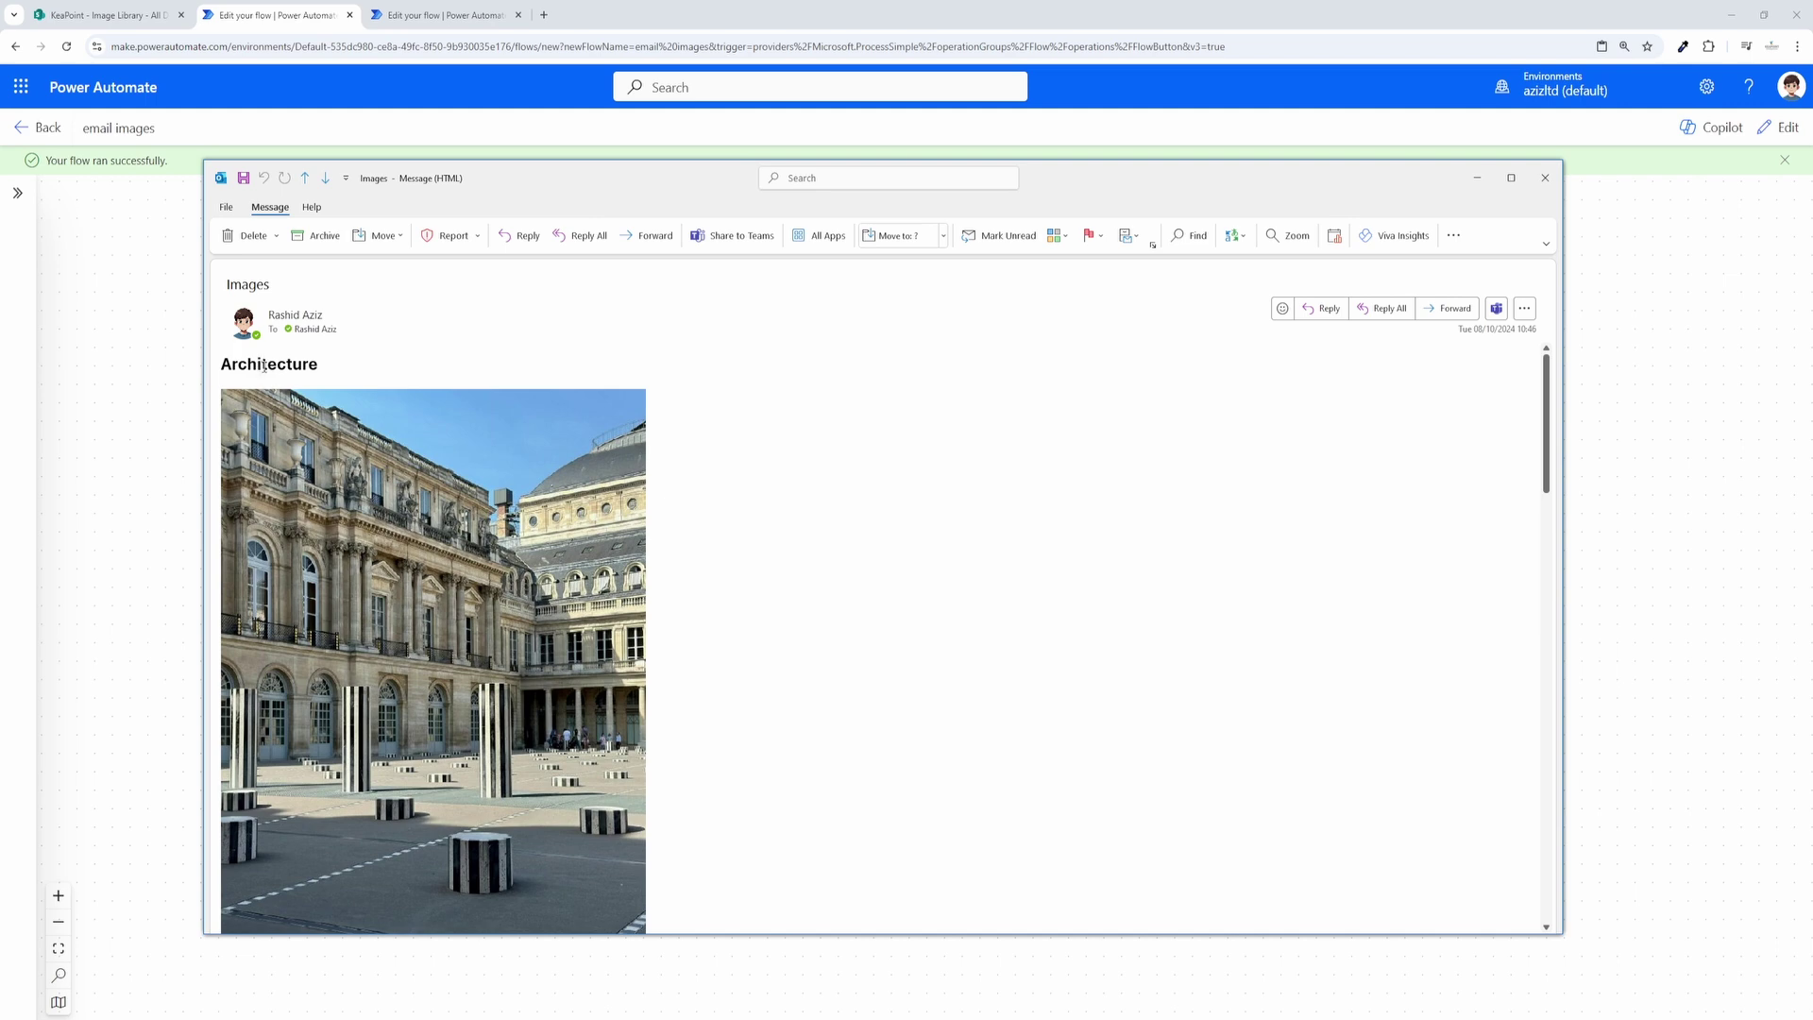
scroll(312, 386, down, 2)
scroll(337, 557, down, 10)
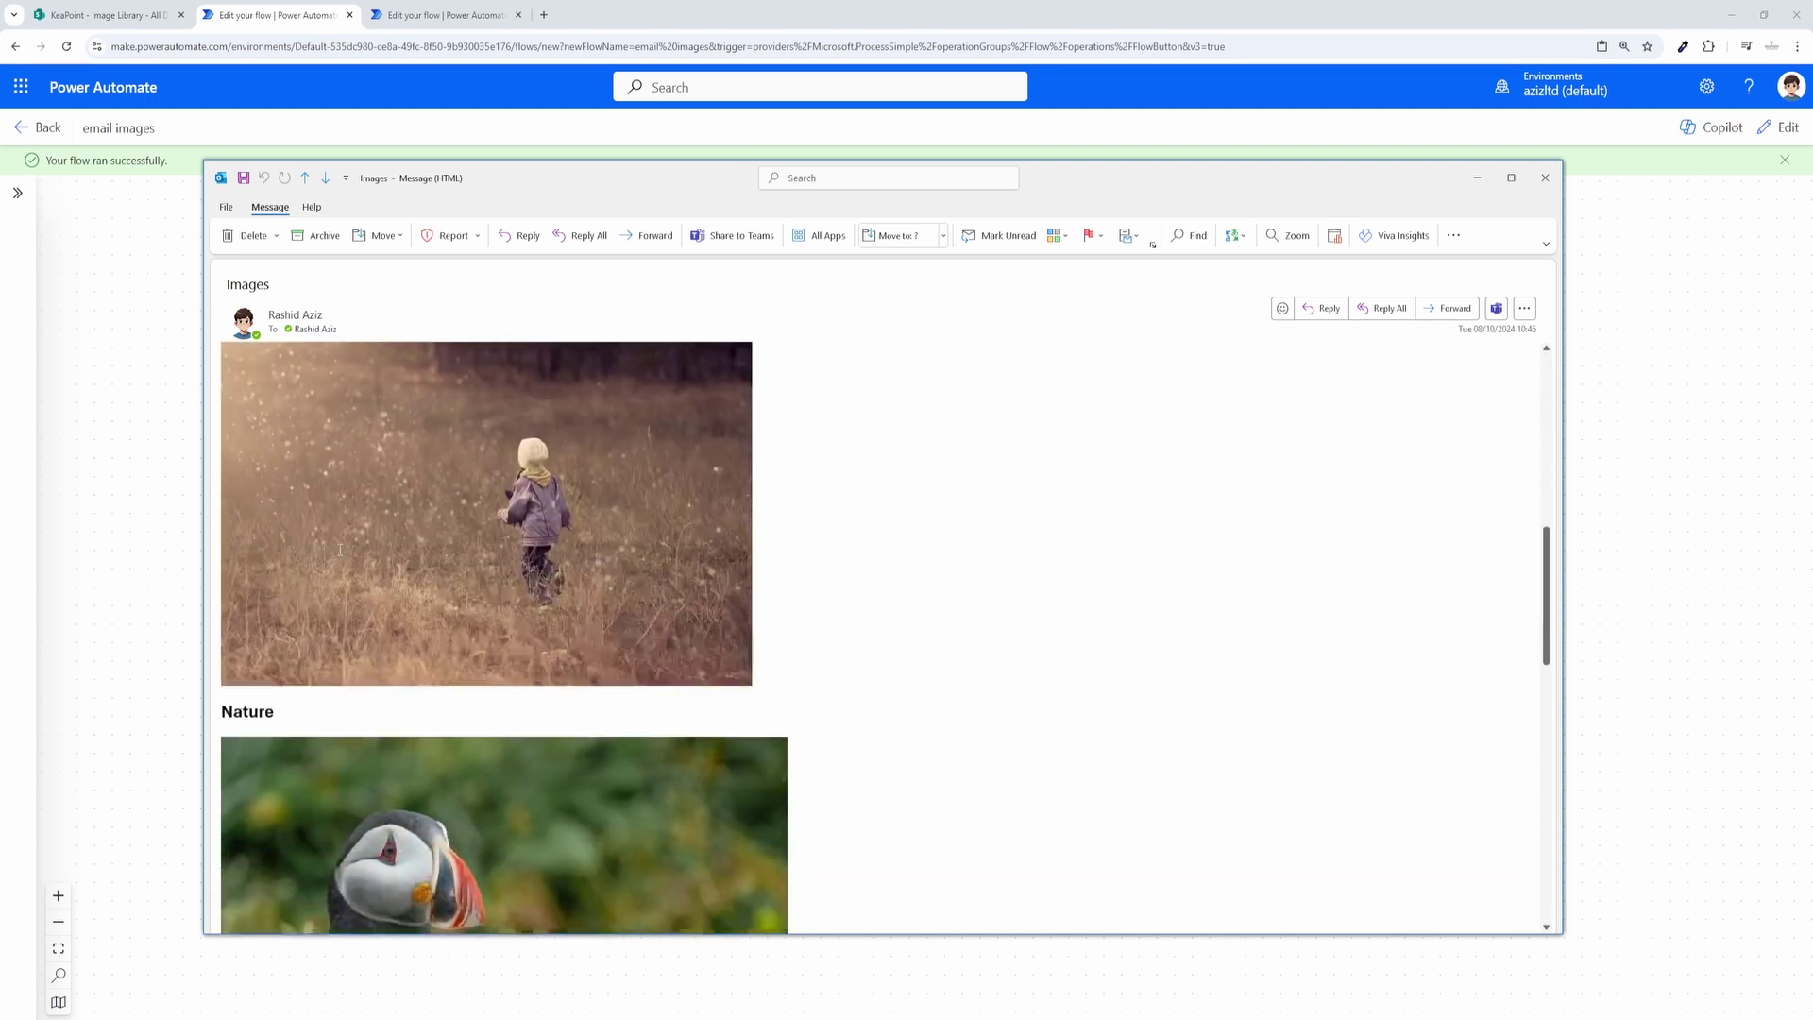
scroll(337, 566, down, 4)
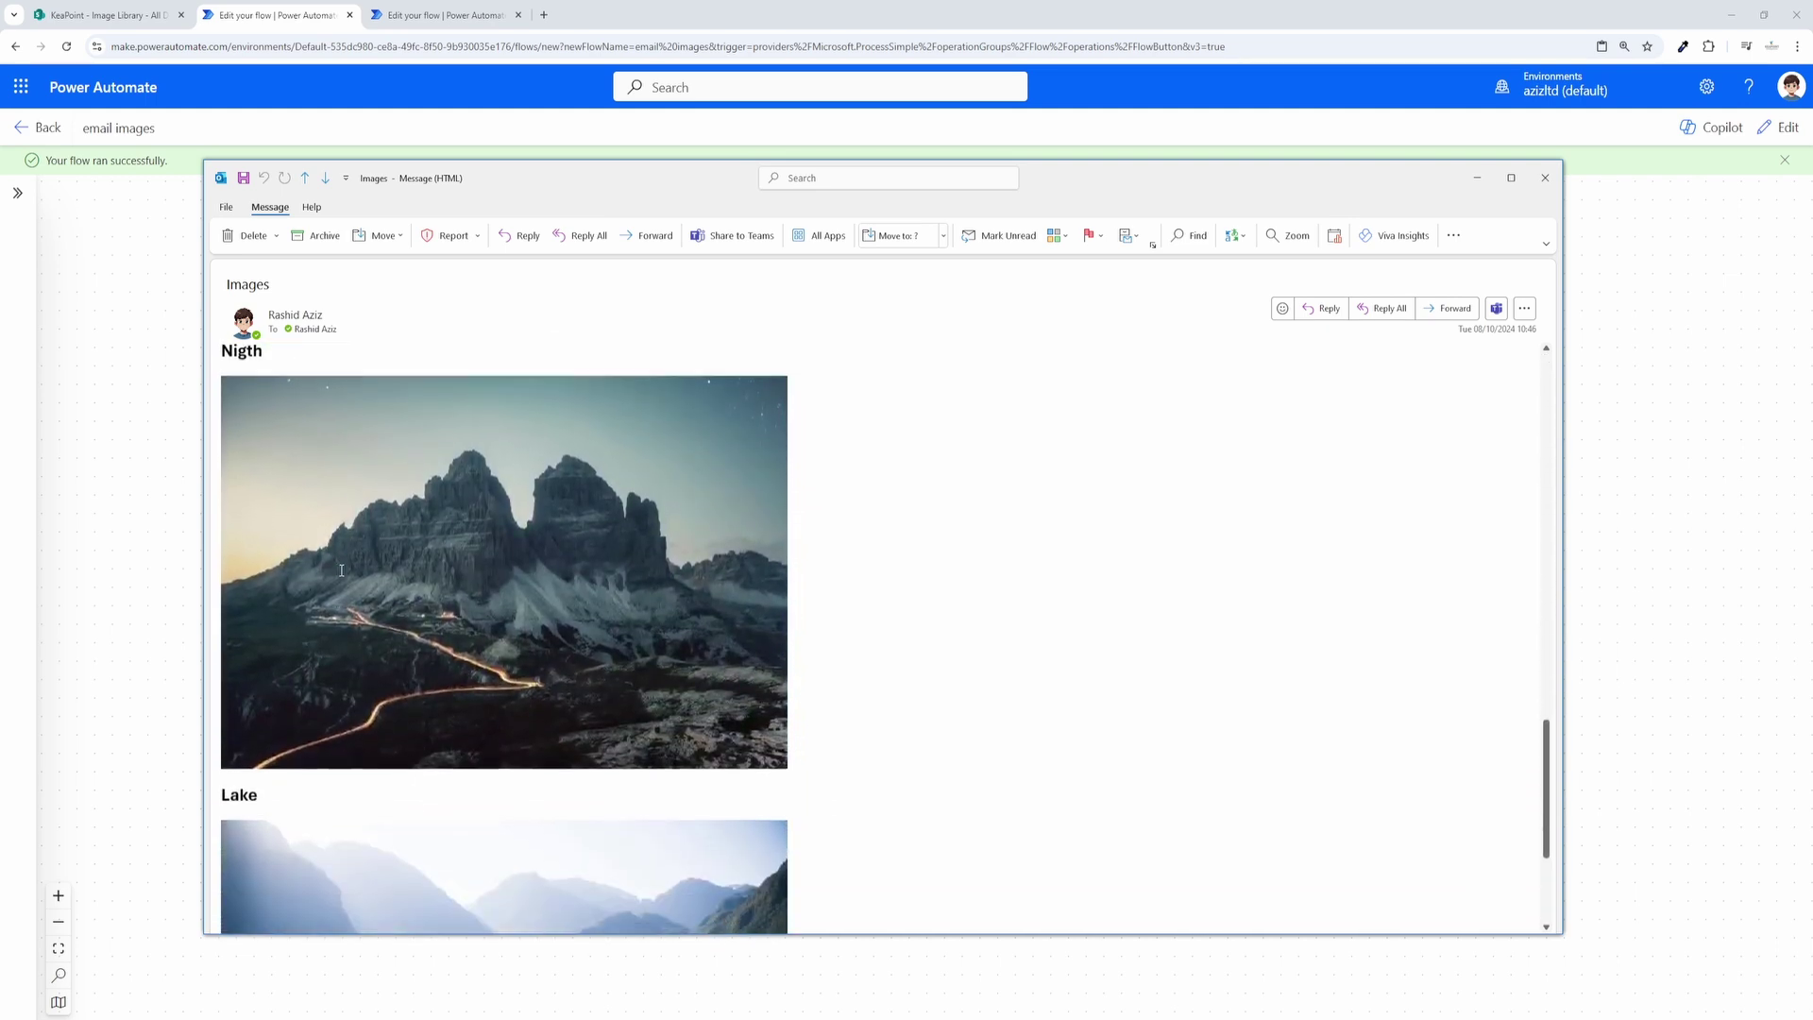
scroll(328, 529, up, 20)
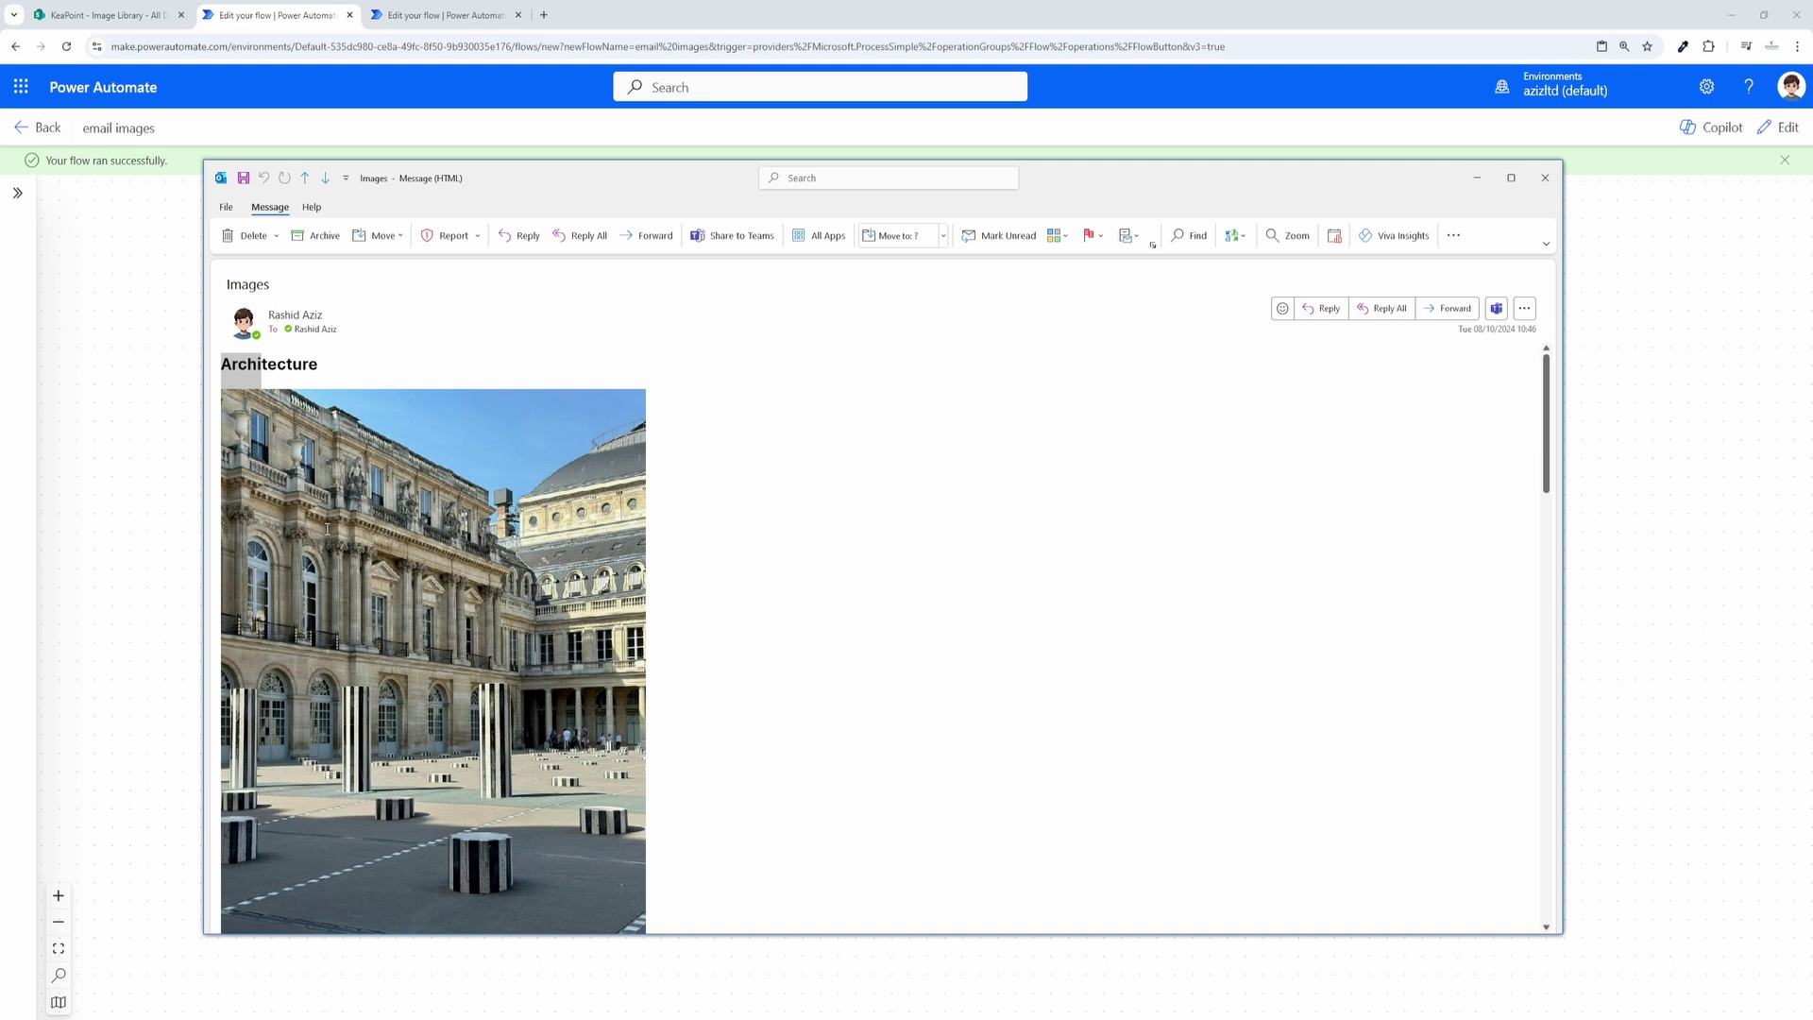